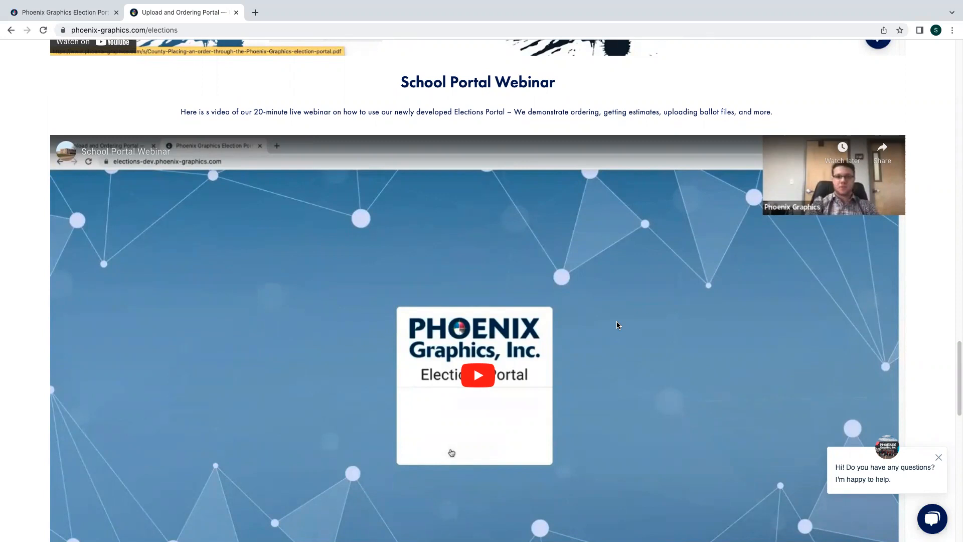
- Scroll back up the elections page to the 'Secure access, smooth process' Customer Portal section
{"action": "scroll", "coordinate": [616, 324], "scroll_direction": "down", "scroll_amount": 1}
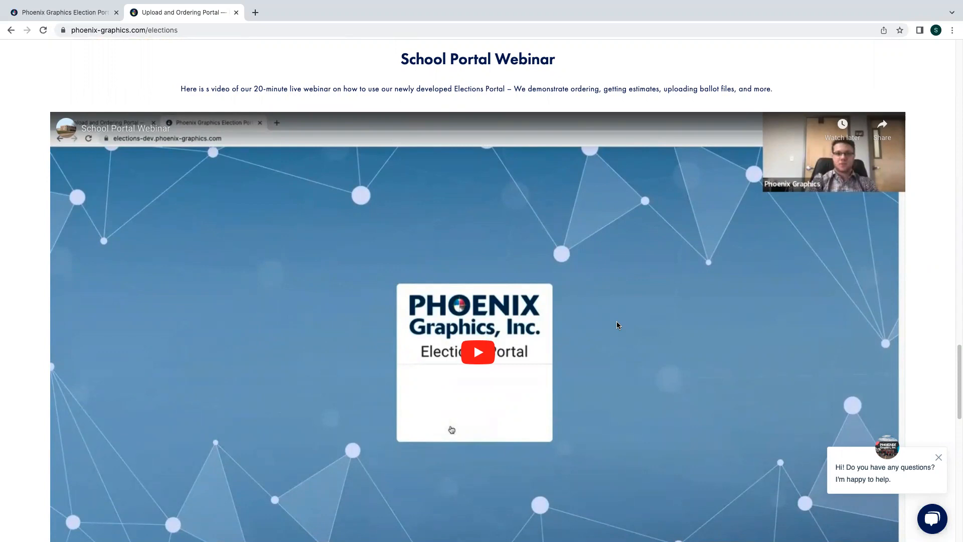
{"action": "scroll", "coordinate": [617, 325], "scroll_direction": "up", "scroll_amount": 5}
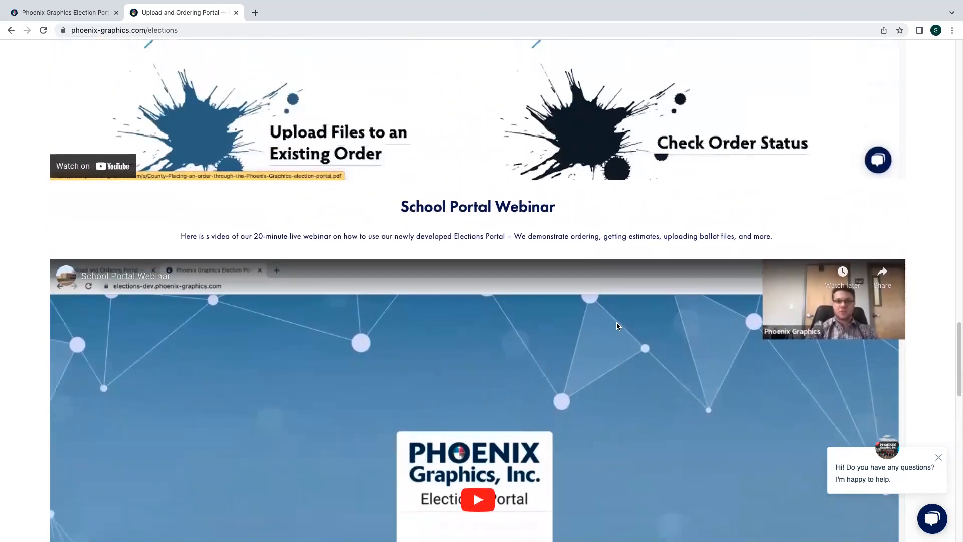
{"action": "scroll", "coordinate": [617, 326], "scroll_direction": "up", "scroll_amount": 5}
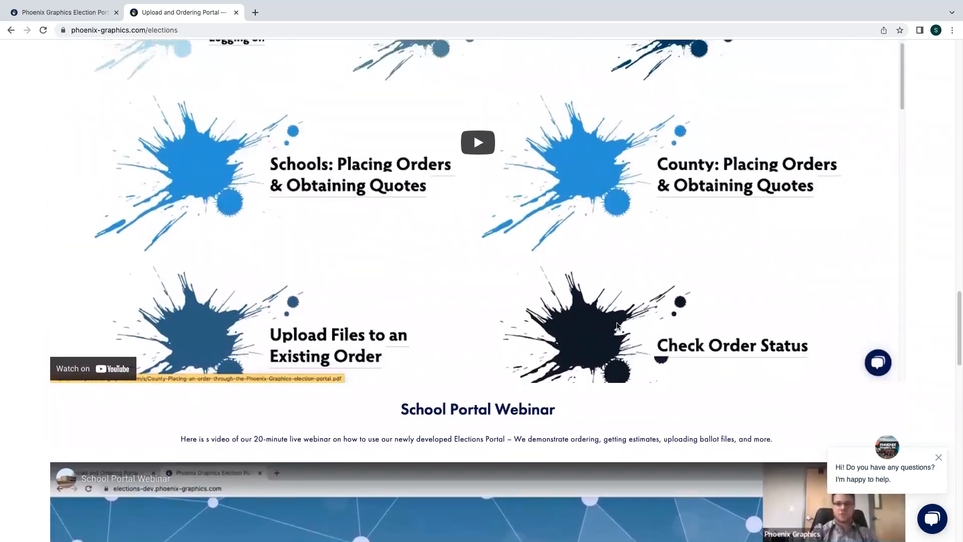
{"action": "scroll", "coordinate": [618, 326], "scroll_direction": "up", "scroll_amount": 4}
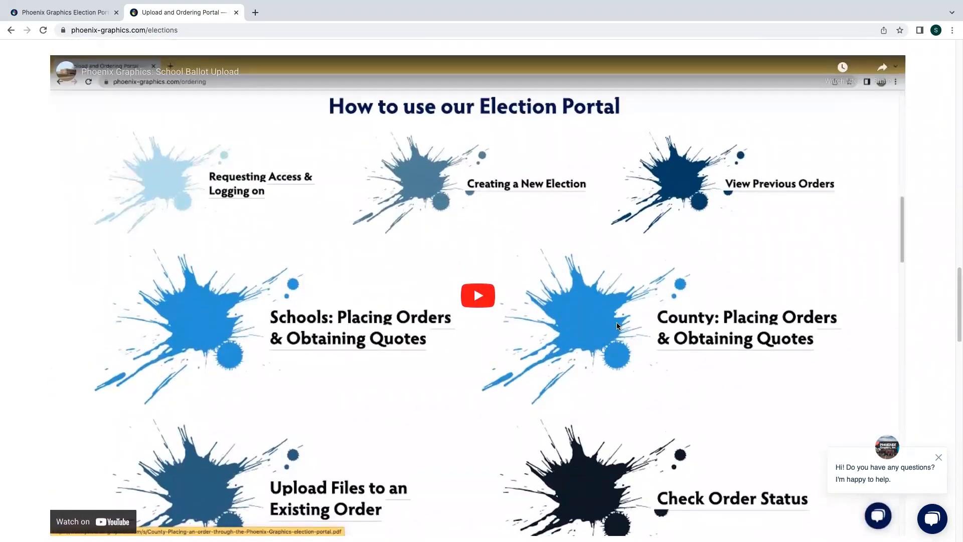
{"action": "scroll", "coordinate": [618, 326], "scroll_direction": "up", "scroll_amount": 3}
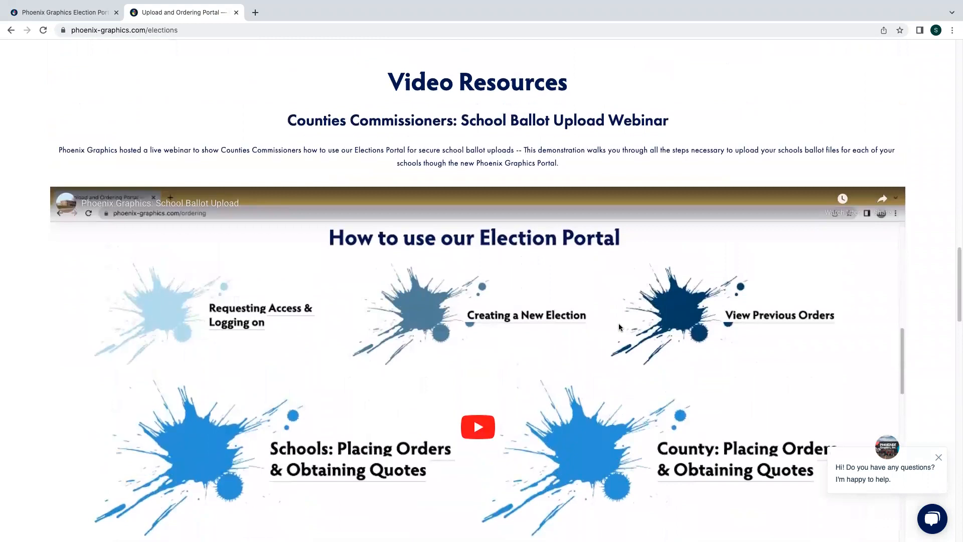
{"action": "scroll", "coordinate": [618, 327], "scroll_direction": "up", "scroll_amount": 5}
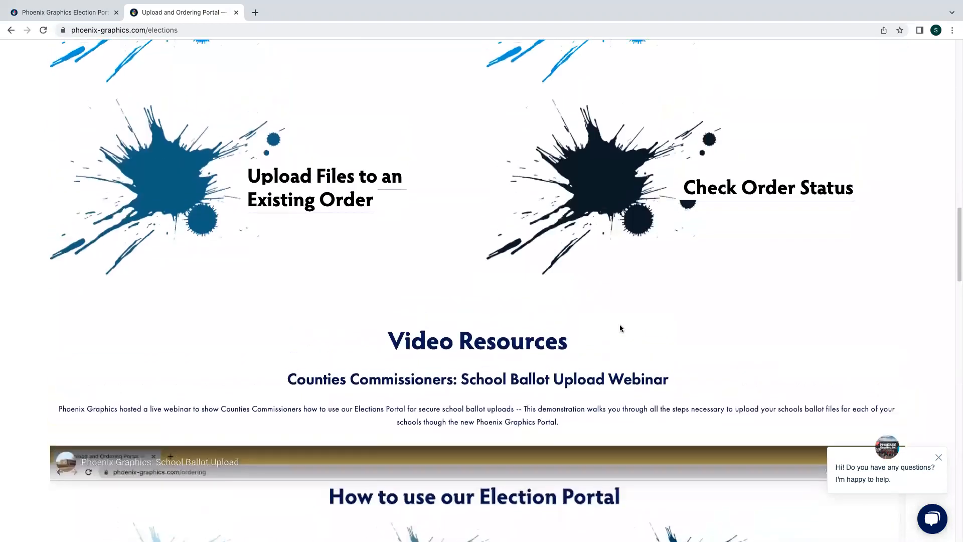
{"action": "scroll", "coordinate": [620, 328], "scroll_direction": "up", "scroll_amount": 4}
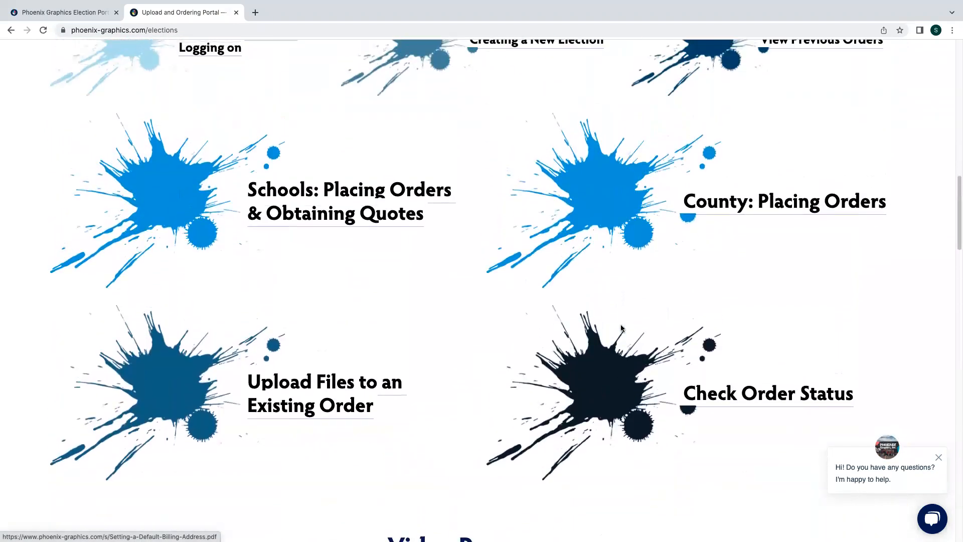
{"action": "scroll", "coordinate": [620, 328], "scroll_direction": "up", "scroll_amount": 4}
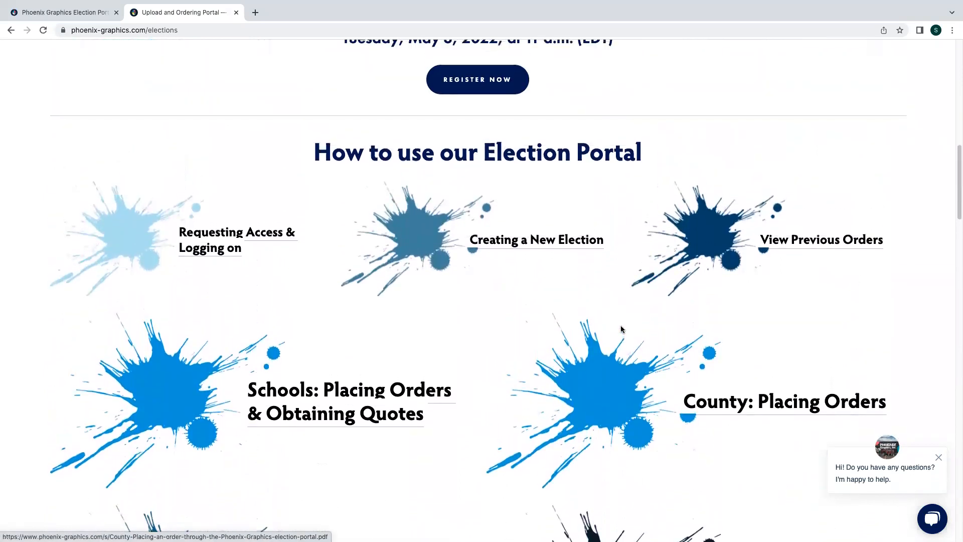
{"action": "scroll", "coordinate": [621, 328], "scroll_direction": "up", "scroll_amount": 5}
{"action": "scroll", "coordinate": [621, 329], "scroll_direction": "up", "scroll_amount": 4}
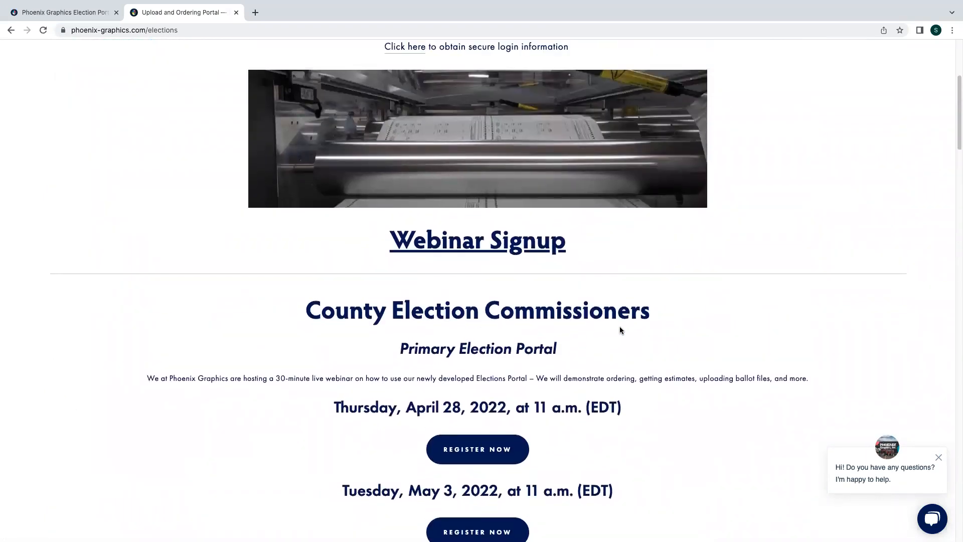
{"action": "scroll", "coordinate": [620, 329], "scroll_direction": "up", "scroll_amount": 3}
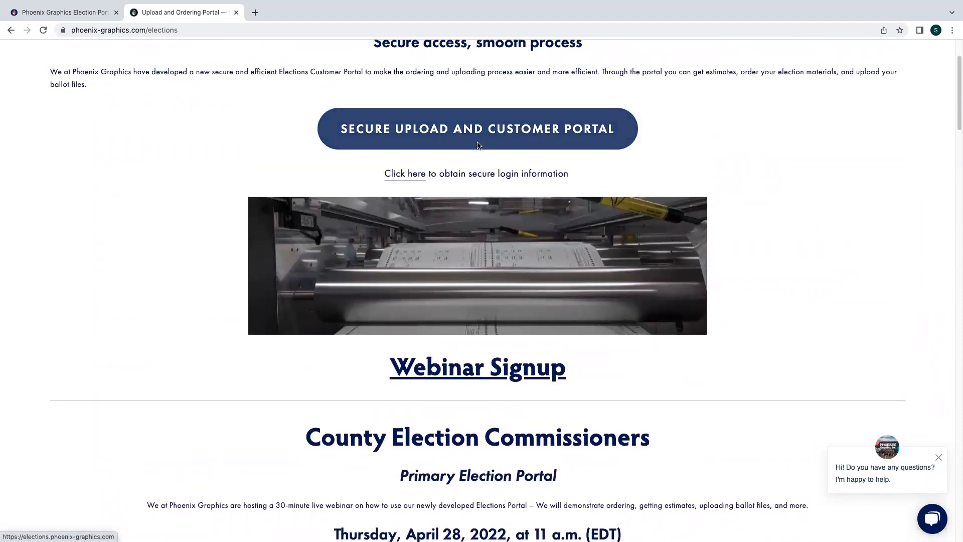
- Switch to the Phoenix Graphics Election Portal tab showing the pre-filled login page
{"action": "left_click", "coordinate": [85, 11]}
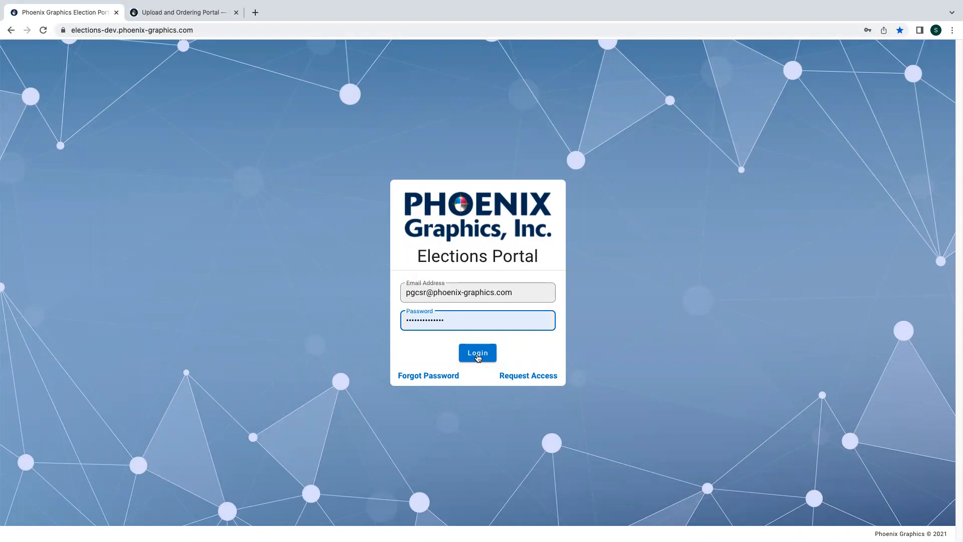
- Log in with the saved credentials and wait for the dashboard to load
{"action": "left_click", "coordinate": [478, 354]}
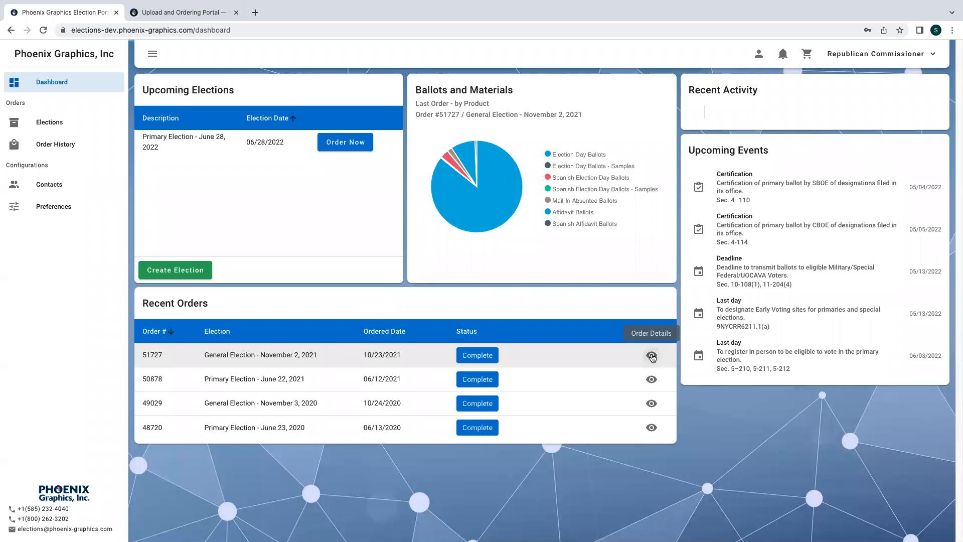
- Open the November 2, 2021 general election order, scroll through its Shipments table, then close it
{"action": "left_click", "coordinate": [651, 357]}
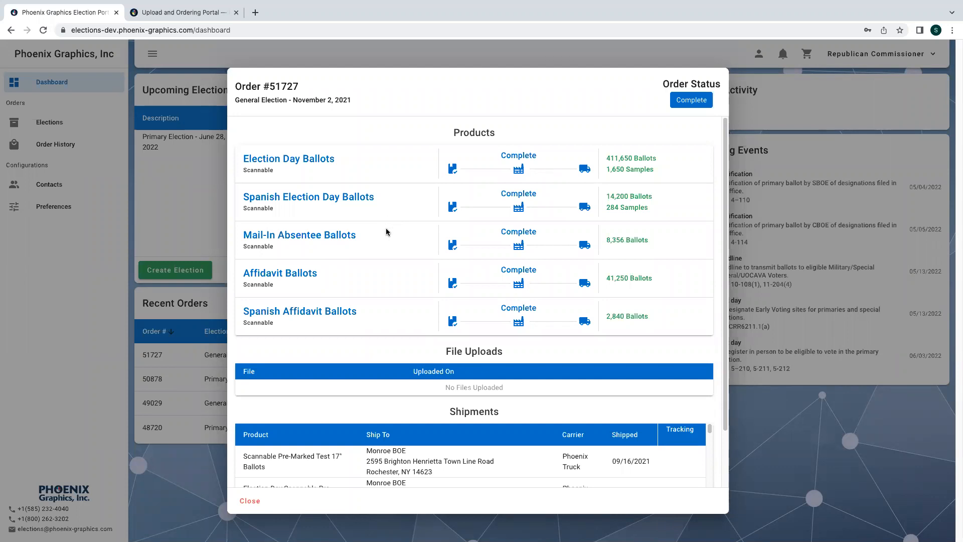
{"action": "scroll", "coordinate": [548, 453], "scroll_direction": "down", "scroll_amount": 1}
{"action": "scroll", "coordinate": [548, 453], "scroll_direction": "up", "scroll_amount": 2}
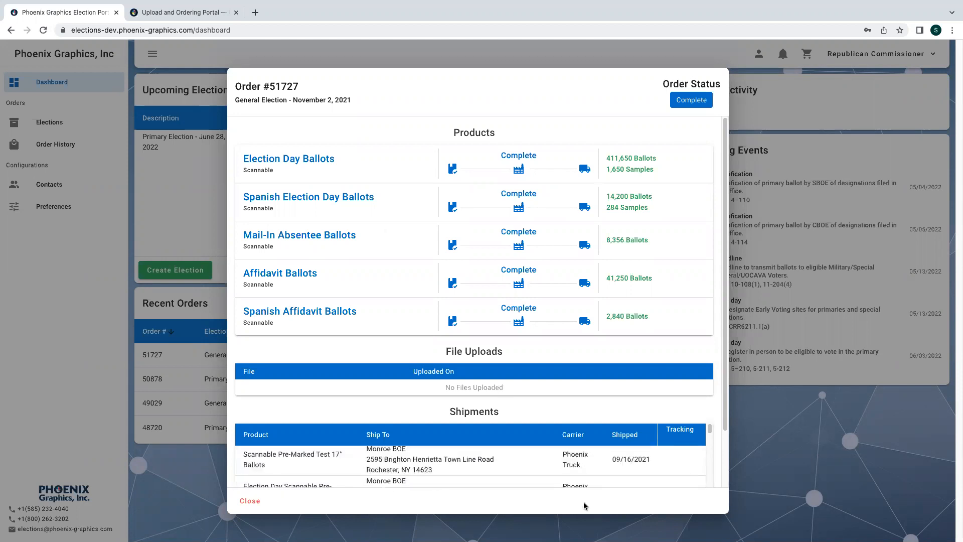
{"action": "scroll", "coordinate": [685, 384], "scroll_direction": "down", "scroll_amount": 2}
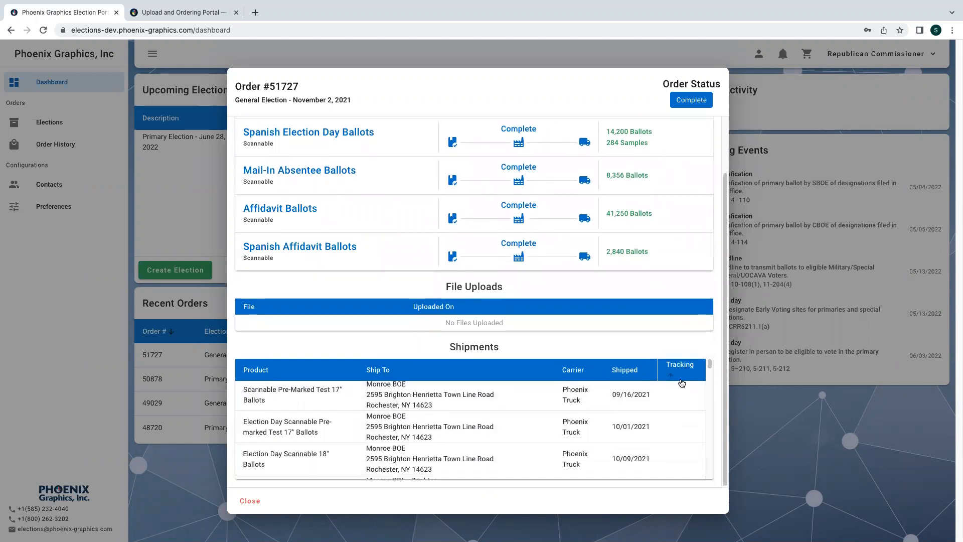
{"action": "scroll", "coordinate": [606, 418], "scroll_direction": "down", "scroll_amount": 1}
{"action": "scroll", "coordinate": [605, 417], "scroll_direction": "down", "scroll_amount": 4}
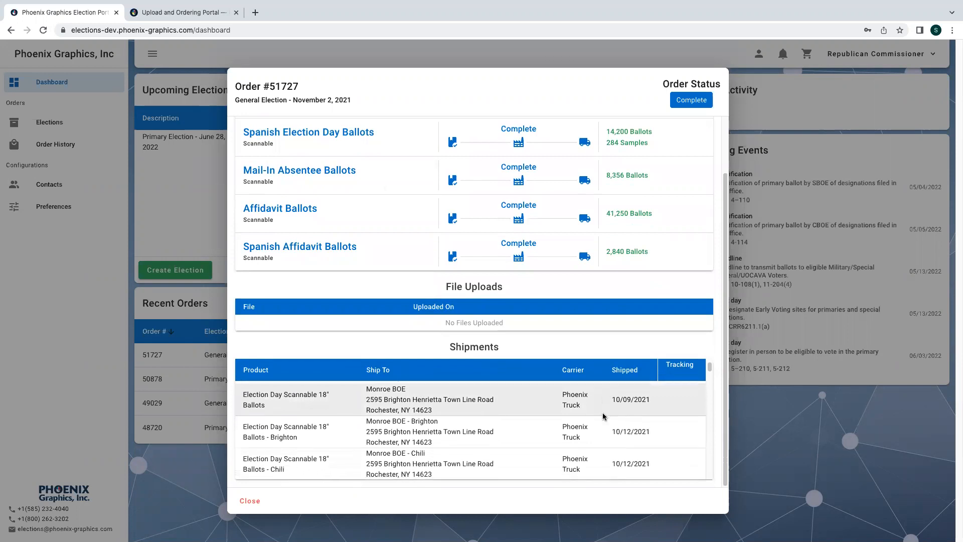
{"action": "scroll", "coordinate": [602, 415], "scroll_direction": "down", "scroll_amount": 5}
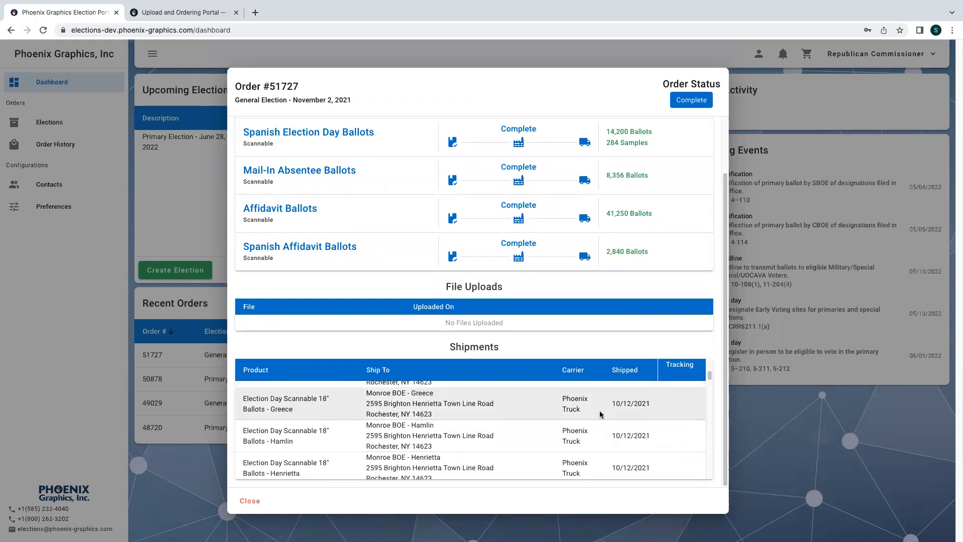
{"action": "scroll", "coordinate": [601, 414], "scroll_direction": "down", "scroll_amount": 4}
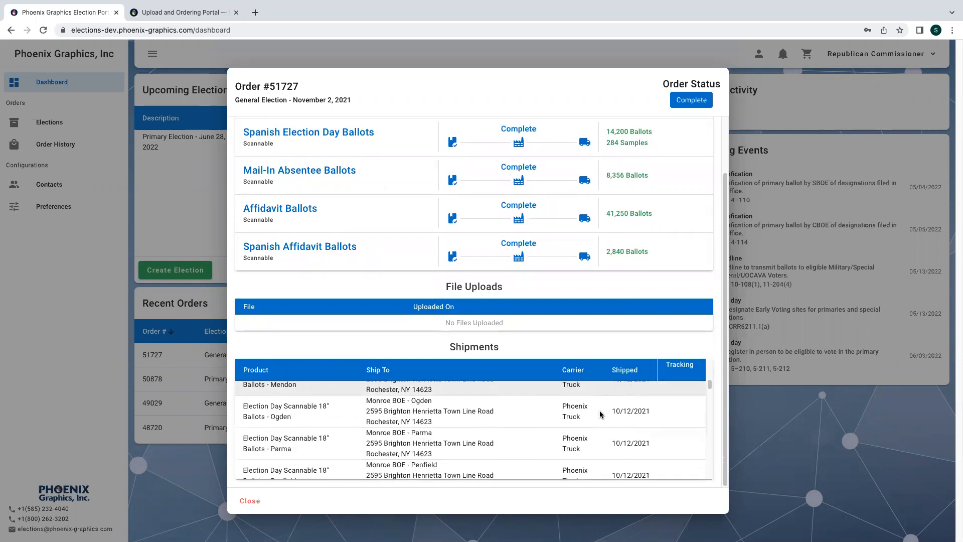
{"action": "scroll", "coordinate": [600, 414], "scroll_direction": "down", "scroll_amount": 5}
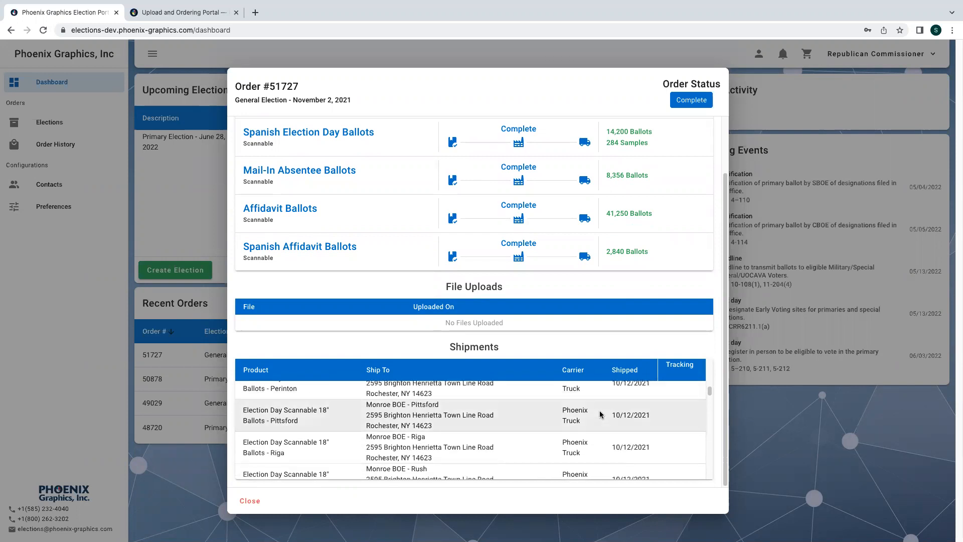
{"action": "scroll", "coordinate": [600, 414], "scroll_direction": "down", "scroll_amount": 4}
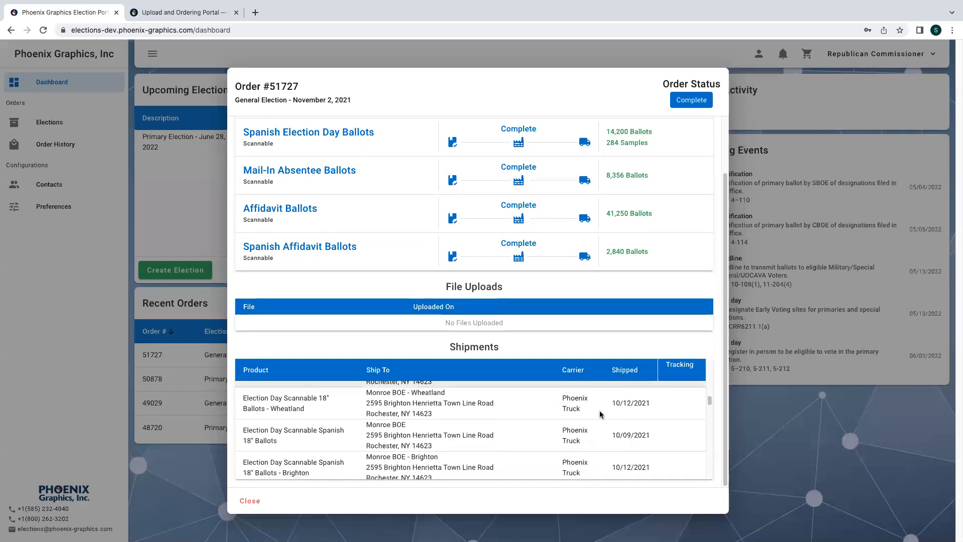
{"action": "scroll", "coordinate": [600, 415], "scroll_direction": "down", "scroll_amount": 3}
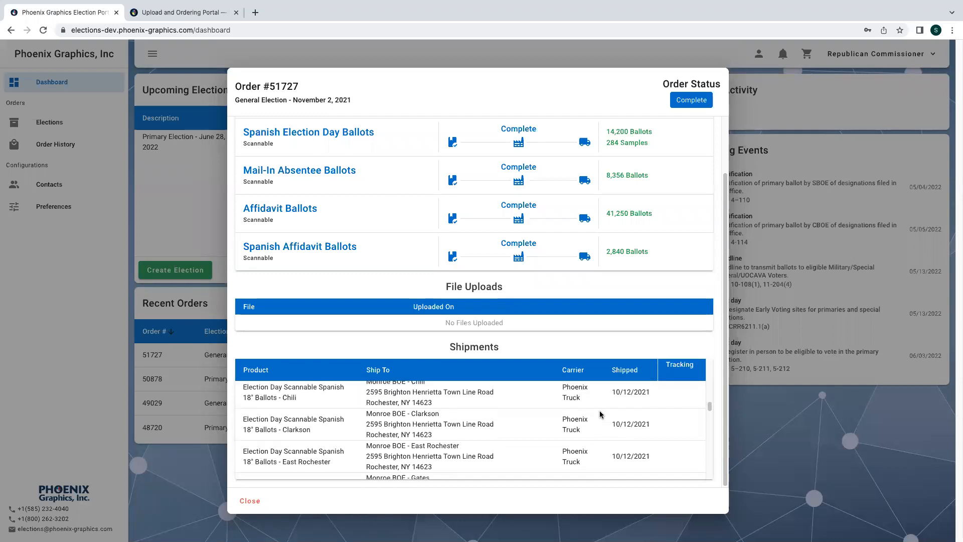
{"action": "scroll", "coordinate": [600, 414], "scroll_direction": "down", "scroll_amount": 3}
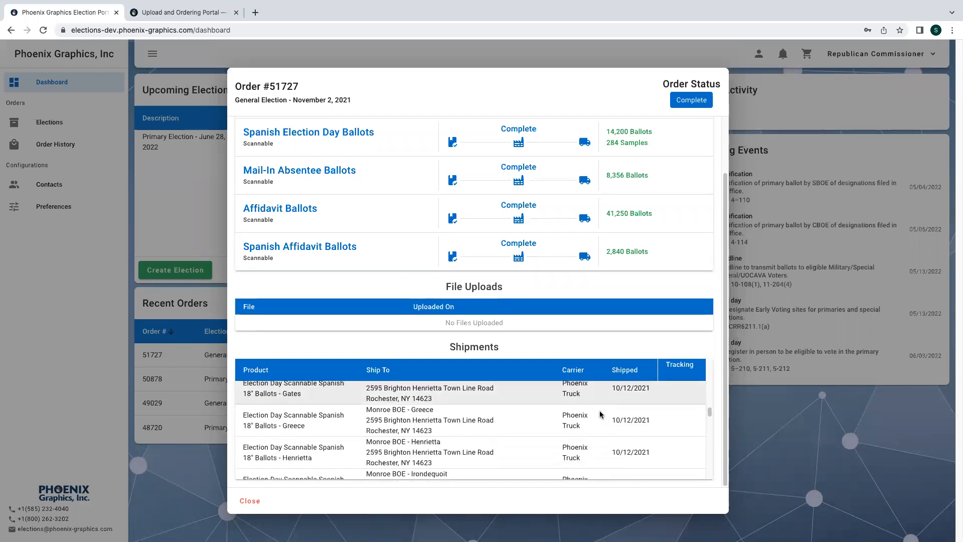
{"action": "scroll", "coordinate": [601, 414], "scroll_direction": "down", "scroll_amount": 3}
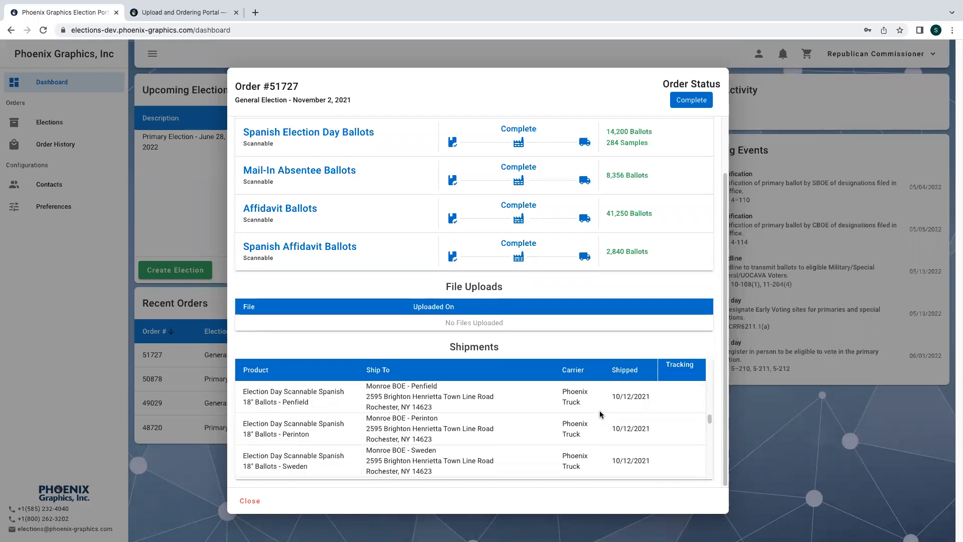
{"action": "left_click", "coordinate": [253, 500]}
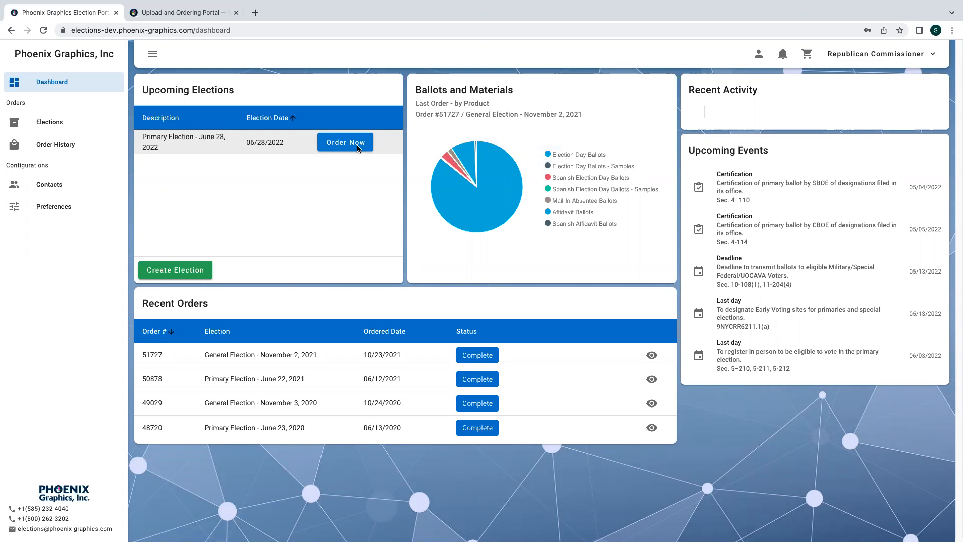
- Start a June 28, 2022 primary order with Election Day Ballots (Scannable, w/ Stub) and continue
{"action": "left_click", "coordinate": [359, 148]}
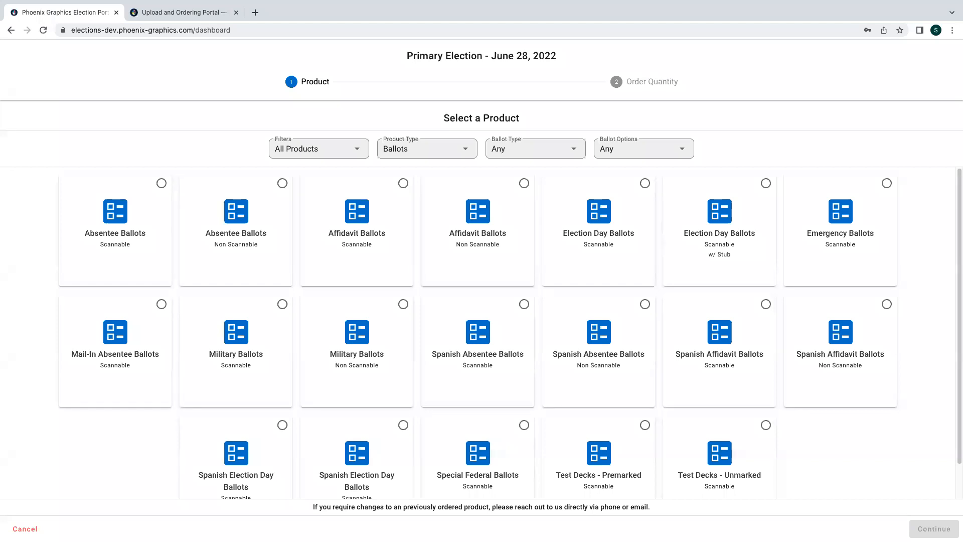
{"action": "left_click", "coordinate": [702, 268]}
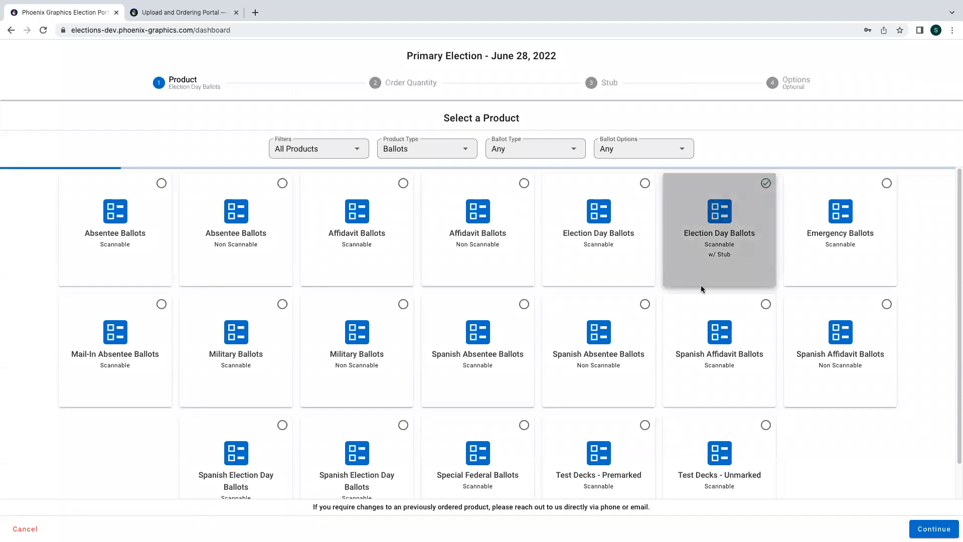
{"action": "scroll", "coordinate": [835, 453], "scroll_direction": "down", "scroll_amount": 1}
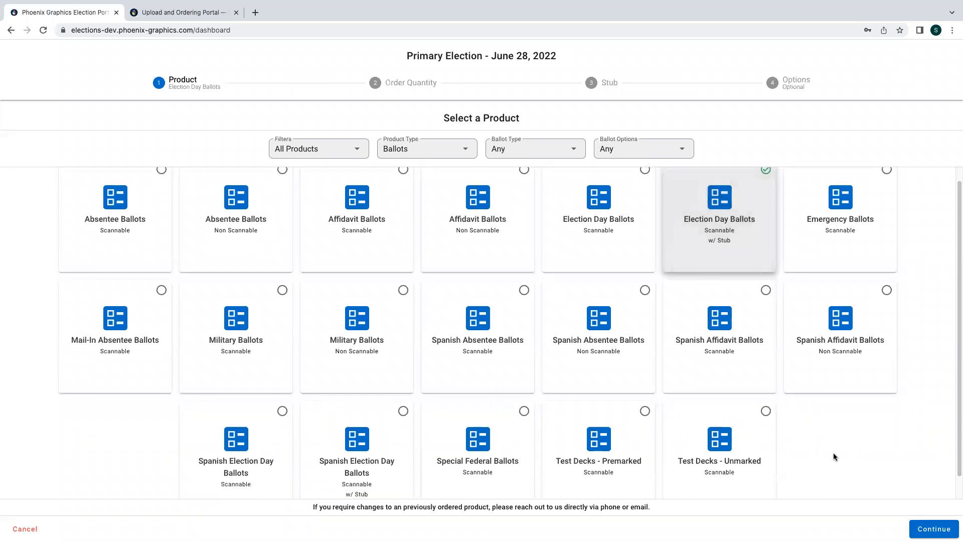
{"action": "scroll", "coordinate": [833, 457], "scroll_direction": "up", "scroll_amount": 1}
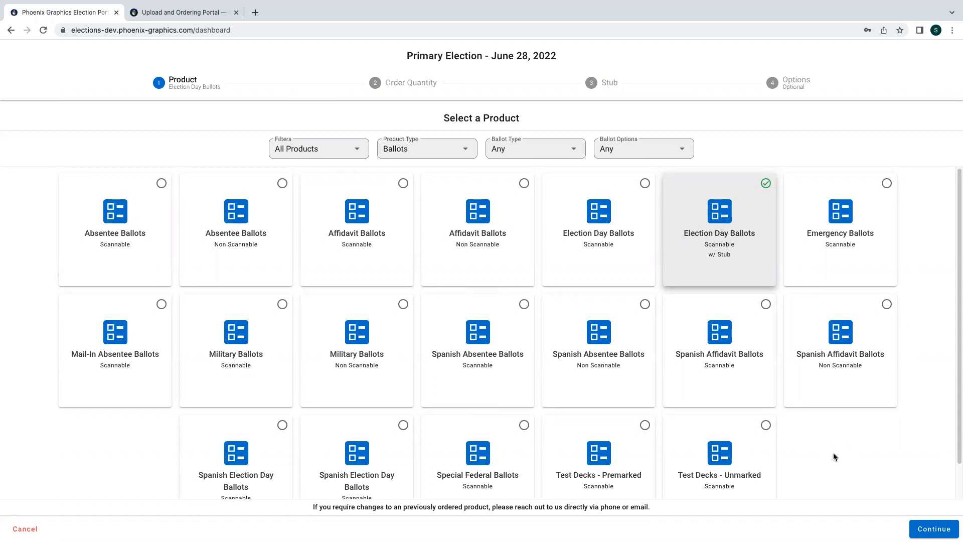
{"action": "scroll", "coordinate": [833, 456], "scroll_direction": "down", "scroll_amount": 1}
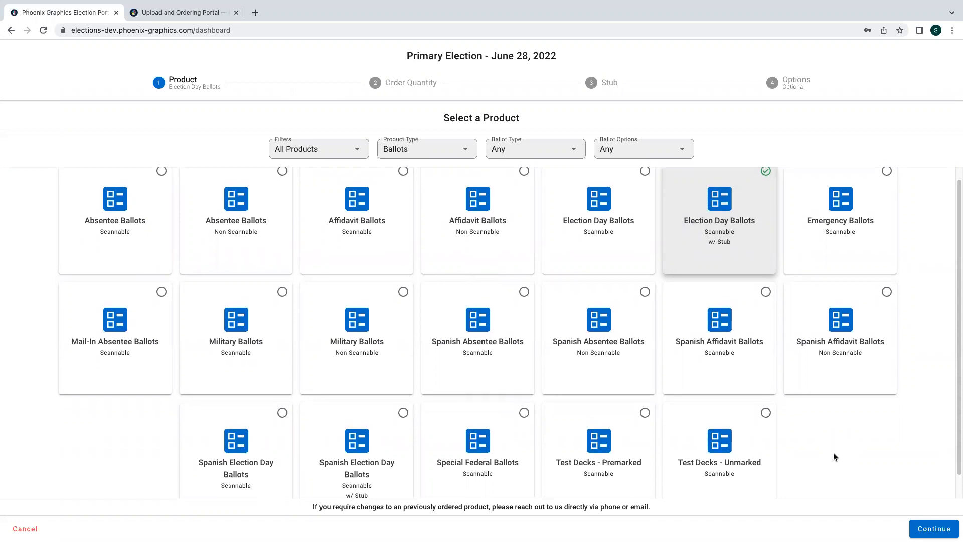
{"action": "scroll", "coordinate": [832, 455], "scroll_direction": "up", "scroll_amount": 1}
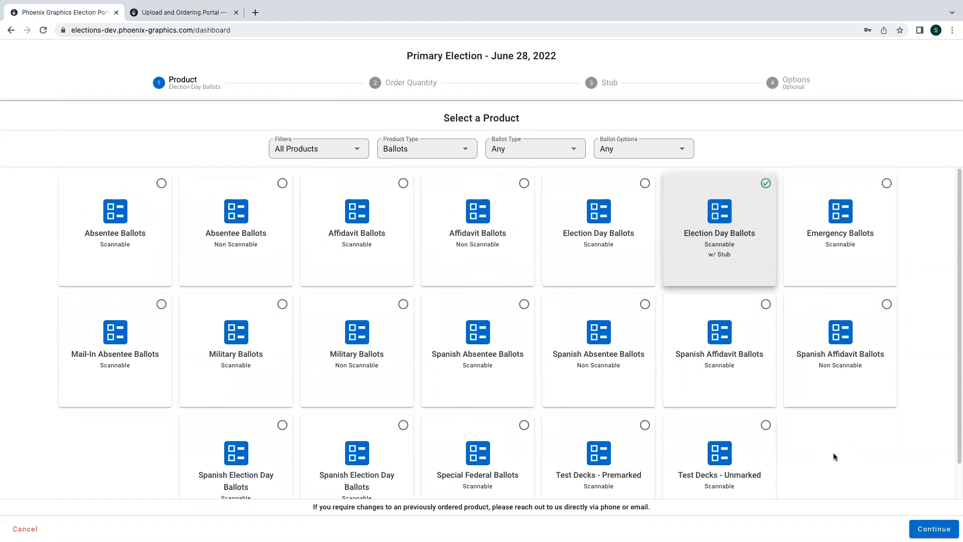
{"action": "left_click", "coordinate": [923, 529]}
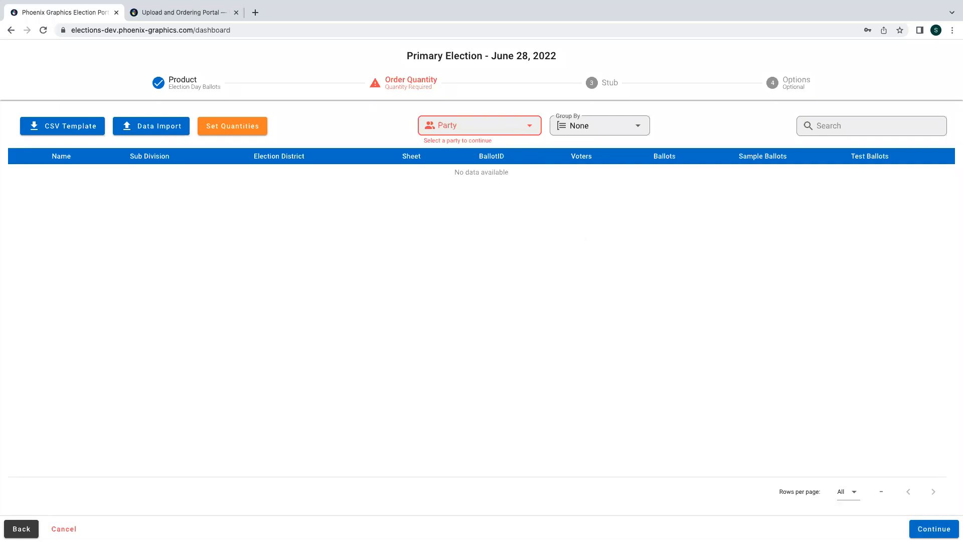
- Select Republican from the Party dropdown to list the Town of Phoenix districts
{"action": "left_click", "coordinate": [476, 126]}
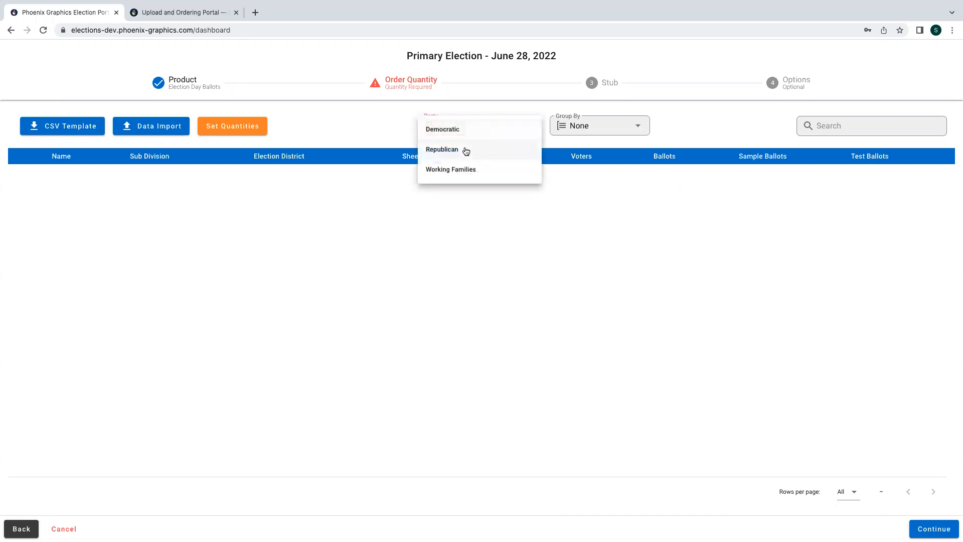
{"action": "left_click", "coordinate": [464, 149]}
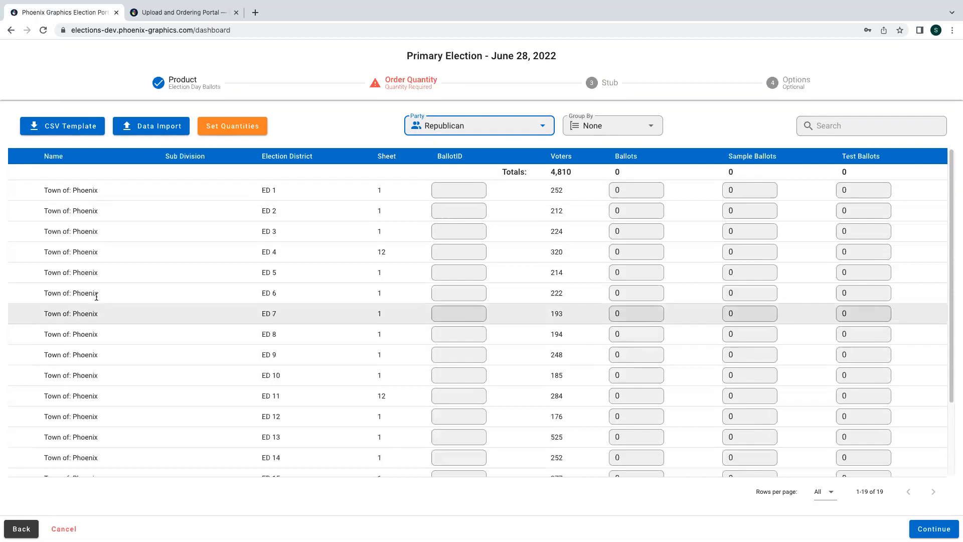
- Download the blank CSV order template and dismiss the download bar
{"action": "left_click", "coordinate": [59, 128]}
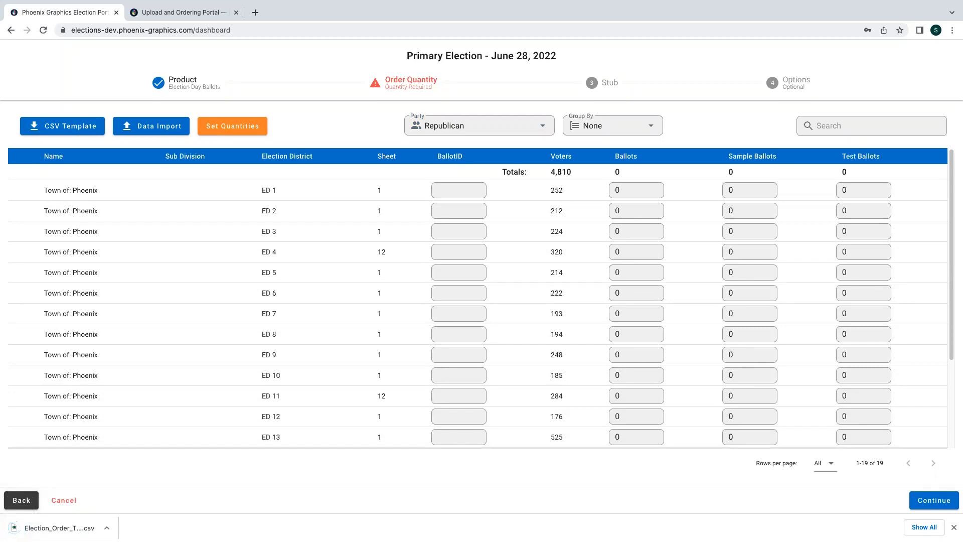
{"action": "left_click", "coordinate": [954, 528]}
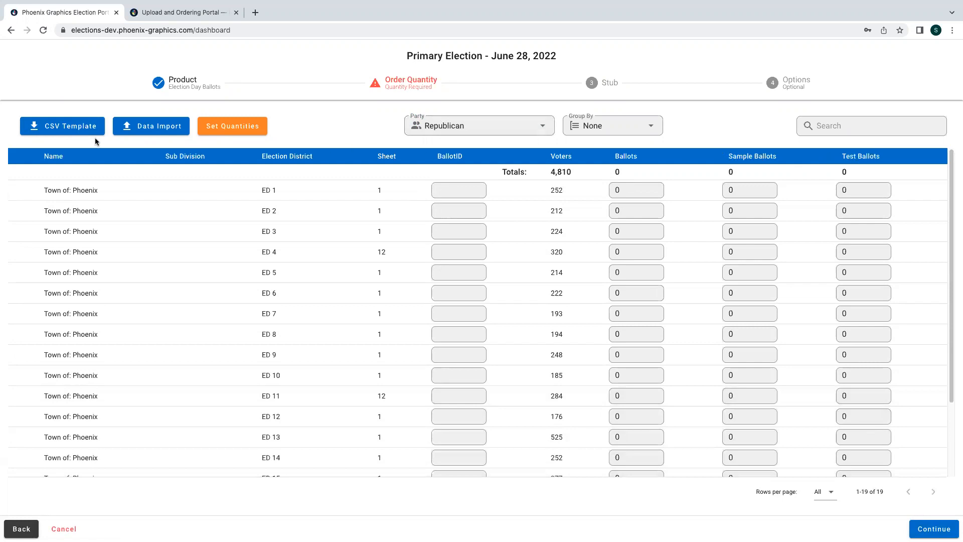
- Import the EXAMPLE election order template CSV from the OFFICIAL BALLOT folder into the quantity table
{"action": "left_click", "coordinate": [129, 127]}
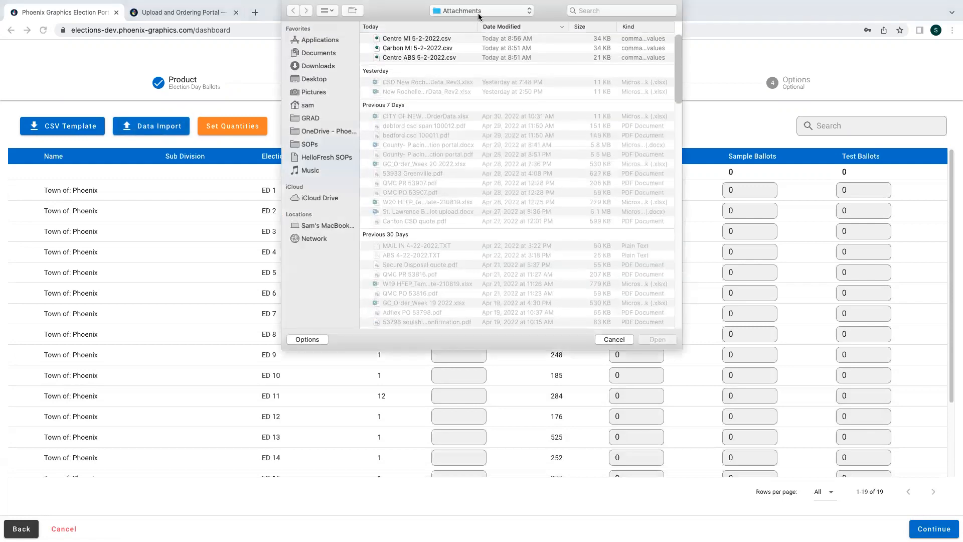
{"action": "left_click", "coordinate": [479, 14]}
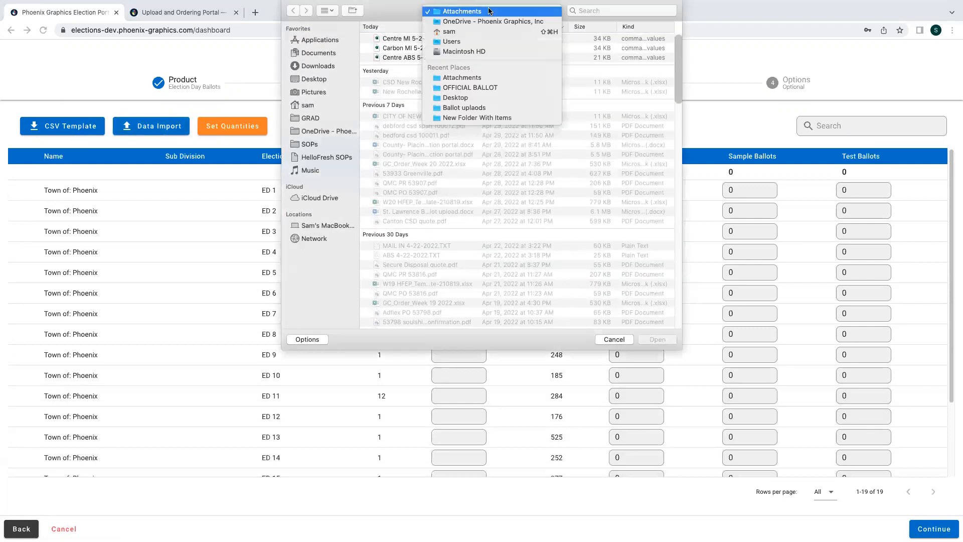
{"action": "left_click", "coordinate": [479, 86]}
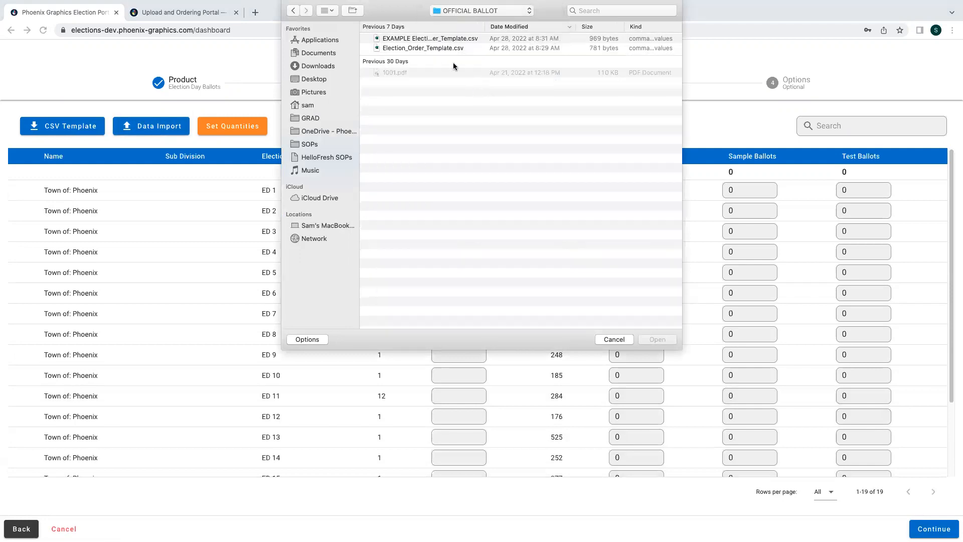
{"action": "left_click", "coordinate": [576, 36]}
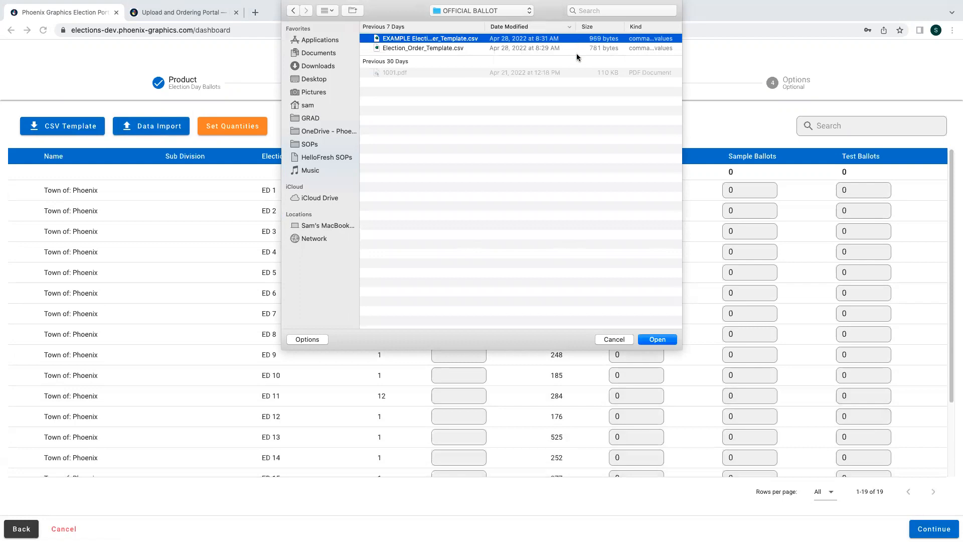
{"action": "left_click", "coordinate": [657, 340]}
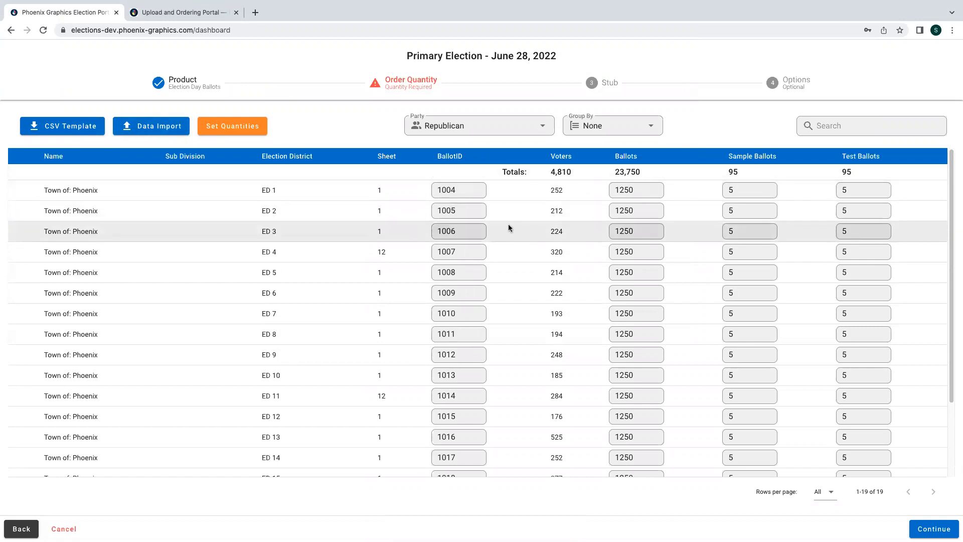
{"action": "scroll", "coordinate": [508, 227], "scroll_direction": "down", "scroll_amount": 1}
{"action": "scroll", "coordinate": [508, 227], "scroll_direction": "down", "scroll_amount": 1}
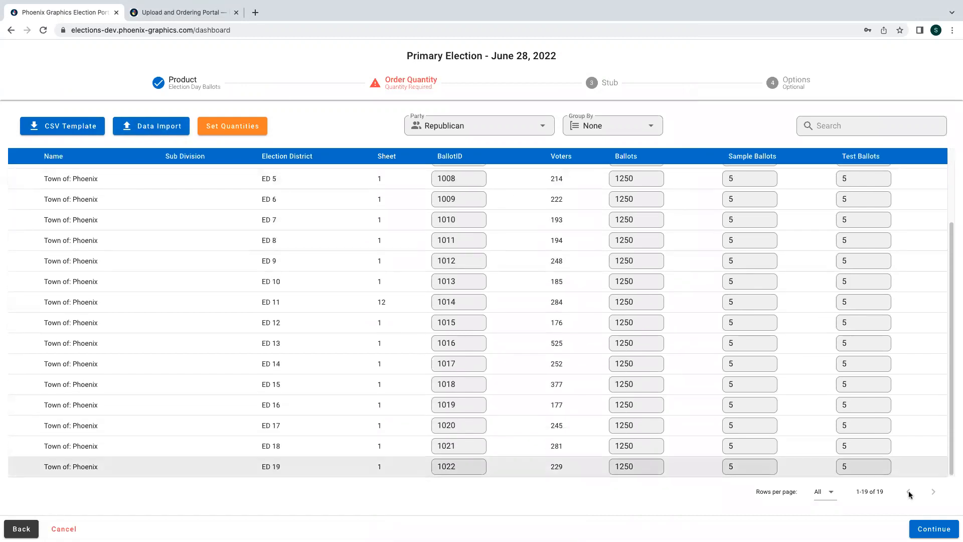
{"action": "scroll", "coordinate": [836, 436], "scroll_direction": "up", "scroll_amount": 2}
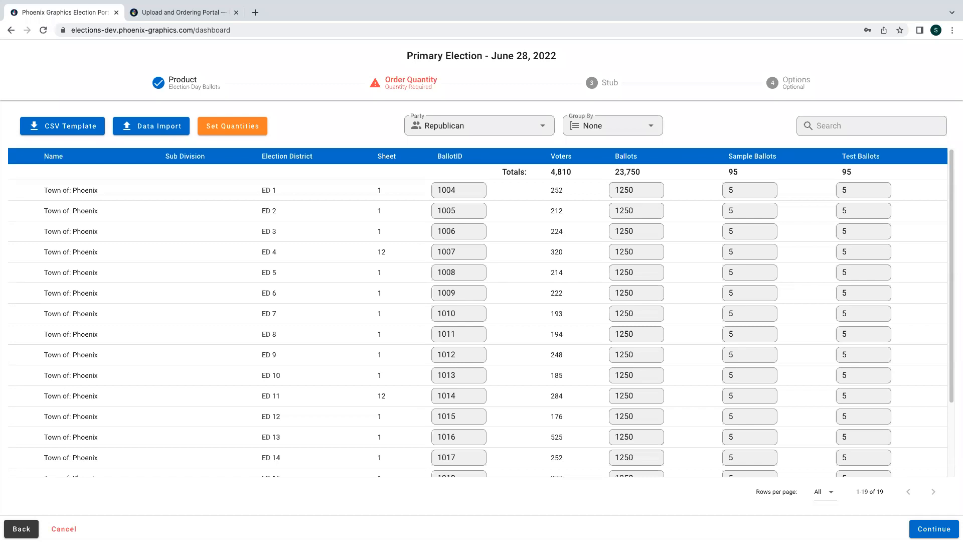
- In Set Quantities, enable ballots, sample and test, and set ballots to 110 percent
{"action": "left_click", "coordinate": [221, 129]}
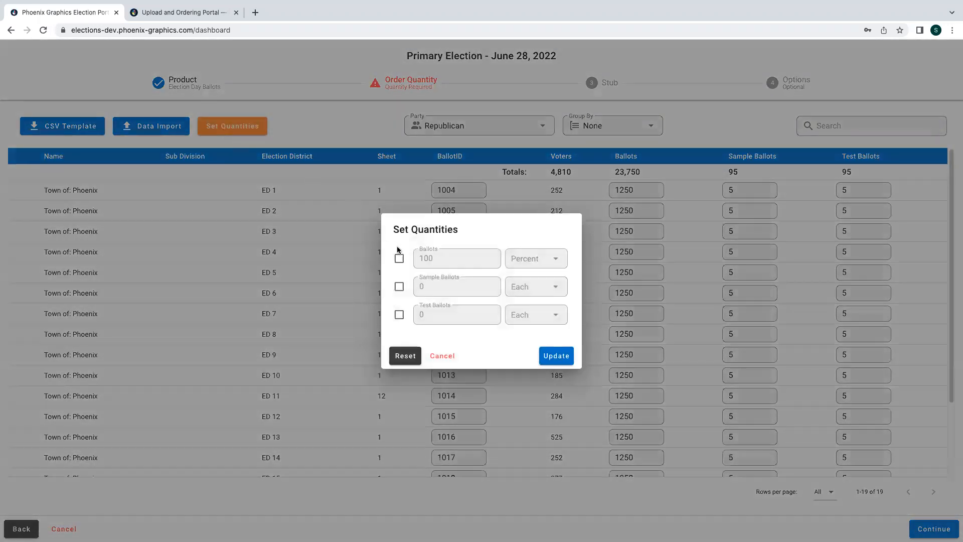
{"action": "left_click", "coordinate": [400, 259]}
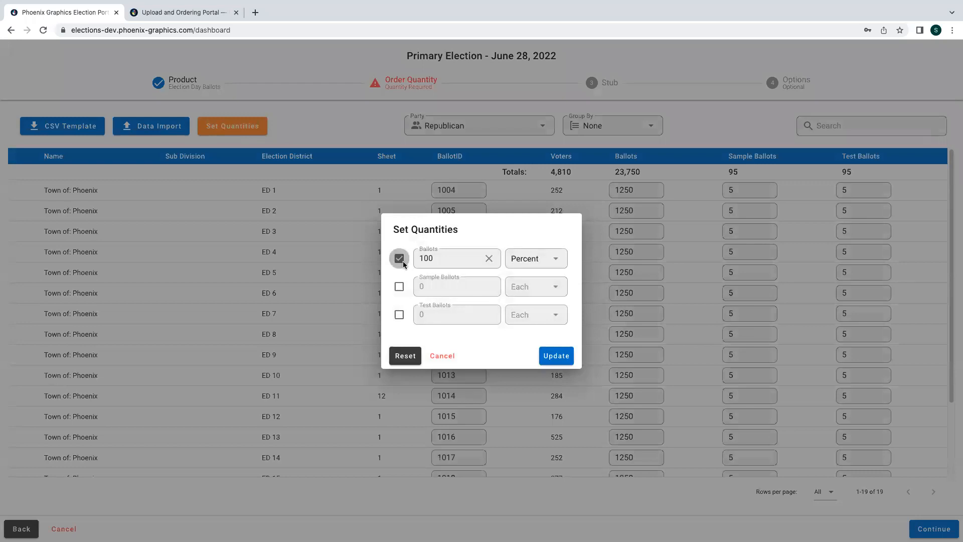
{"action": "left_click", "coordinate": [404, 287]}
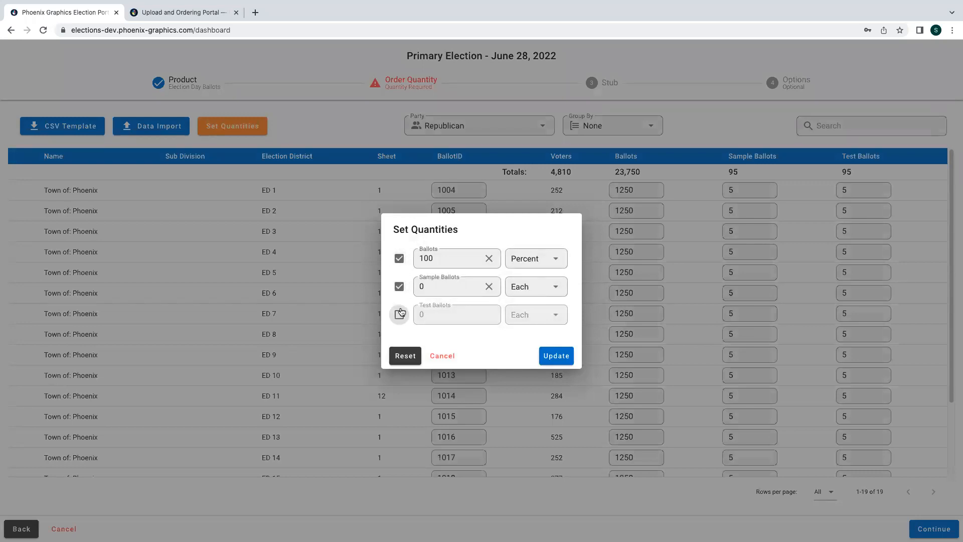
{"action": "left_click", "coordinate": [402, 313]}
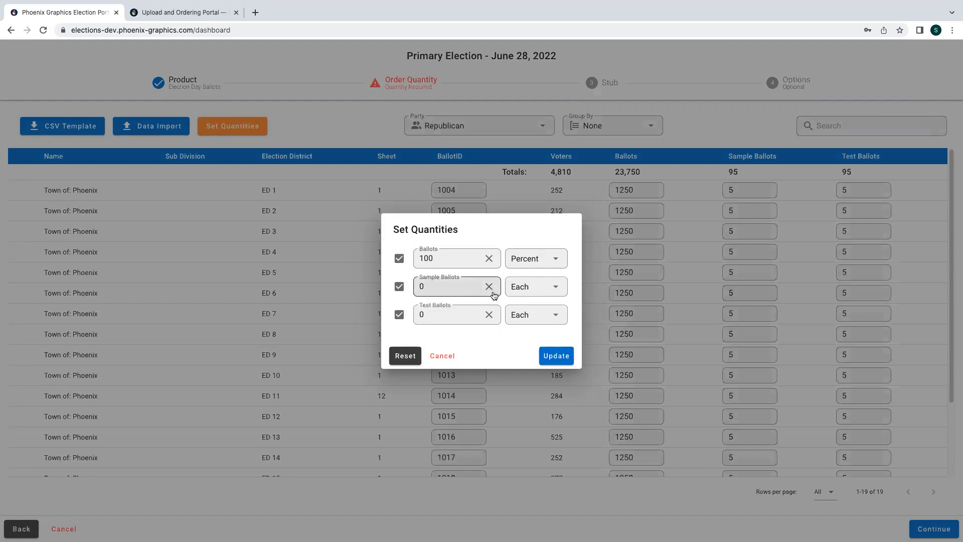
{"action": "left_click", "coordinate": [444, 258]}
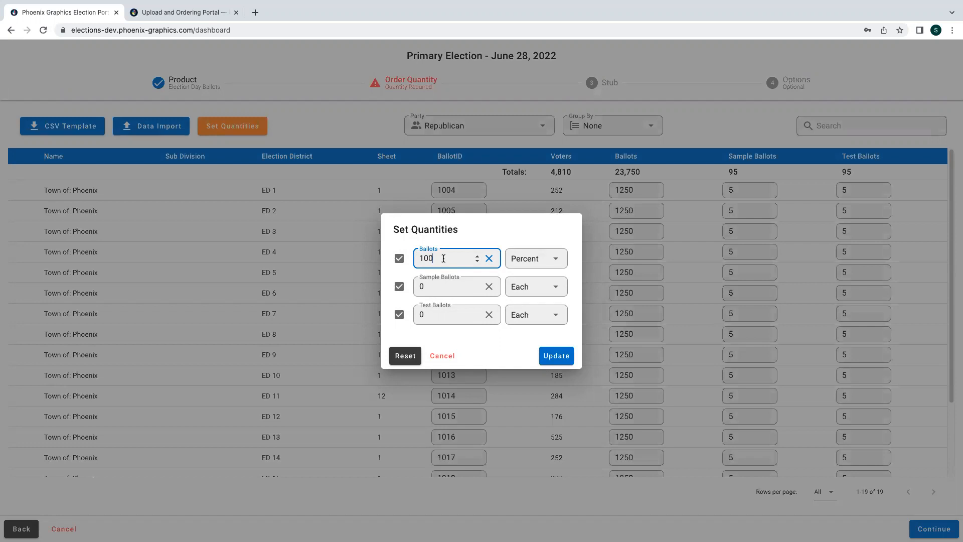
{"action": "key", "text": "BackSpace"}
{"action": "key", "text": "BackSpace"}
{"action": "type", "text": "10"}
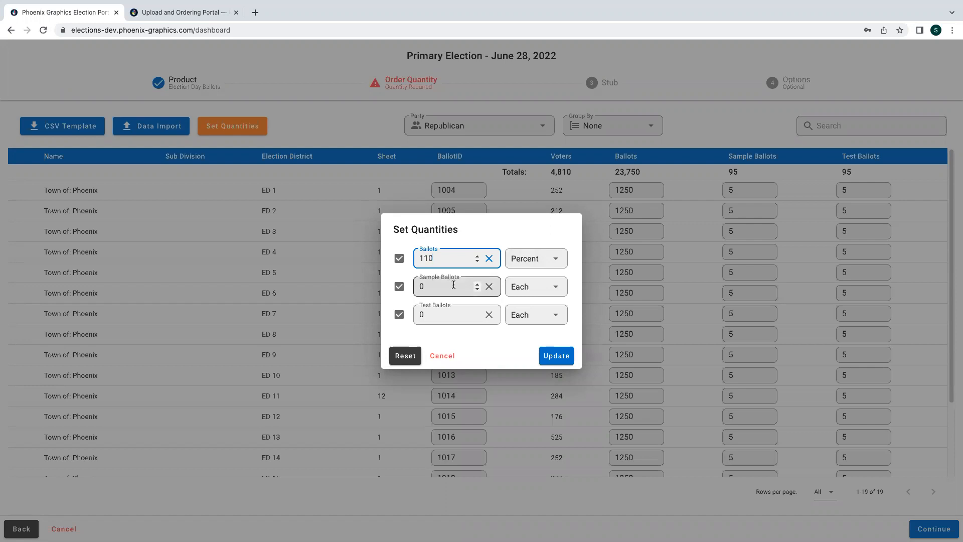
- Set sample ballots to 5 each and test ballots to 10 each, then apply the update
{"action": "left_click", "coordinate": [536, 287]}
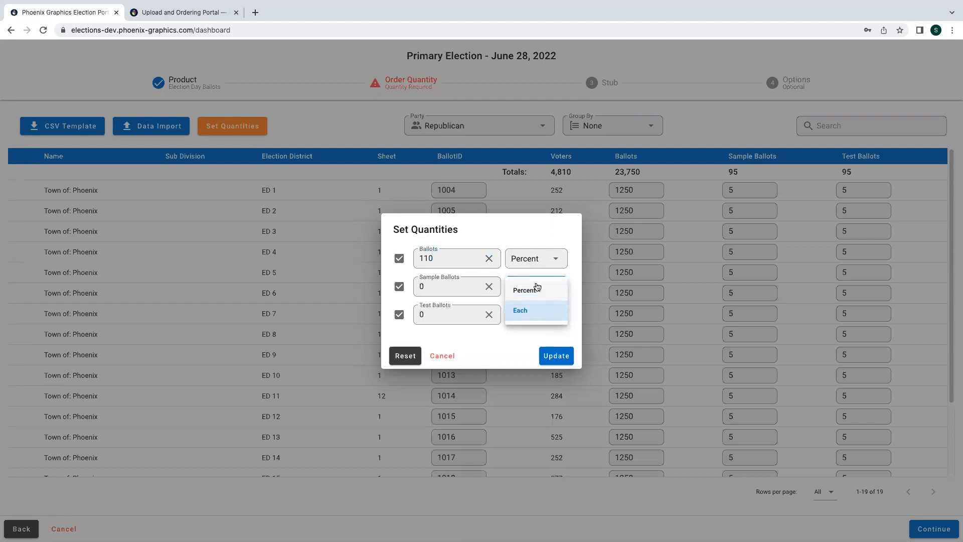
{"action": "left_click", "coordinate": [532, 310]}
{"action": "left_click", "coordinate": [426, 293]}
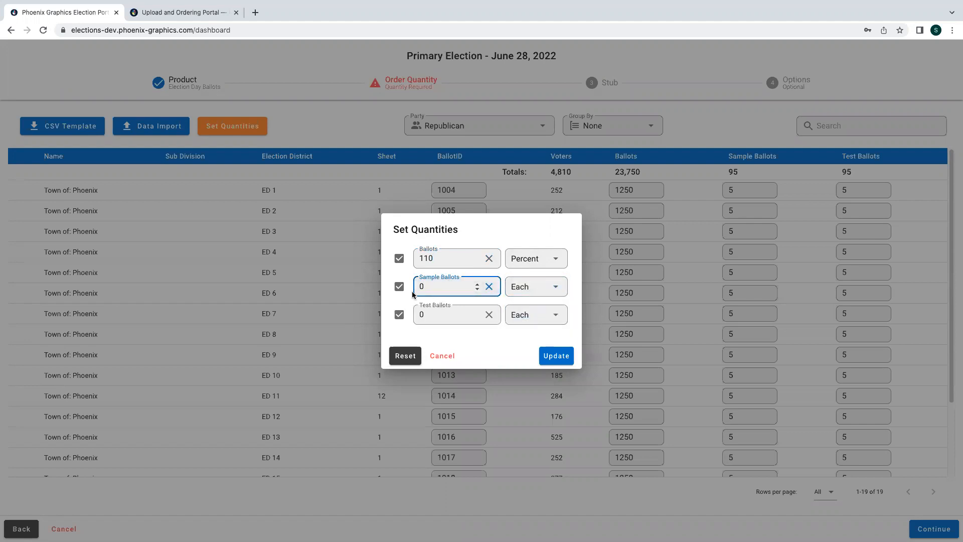
{"action": "key", "text": "BackSpace"}
{"action": "type", "text": "5"}
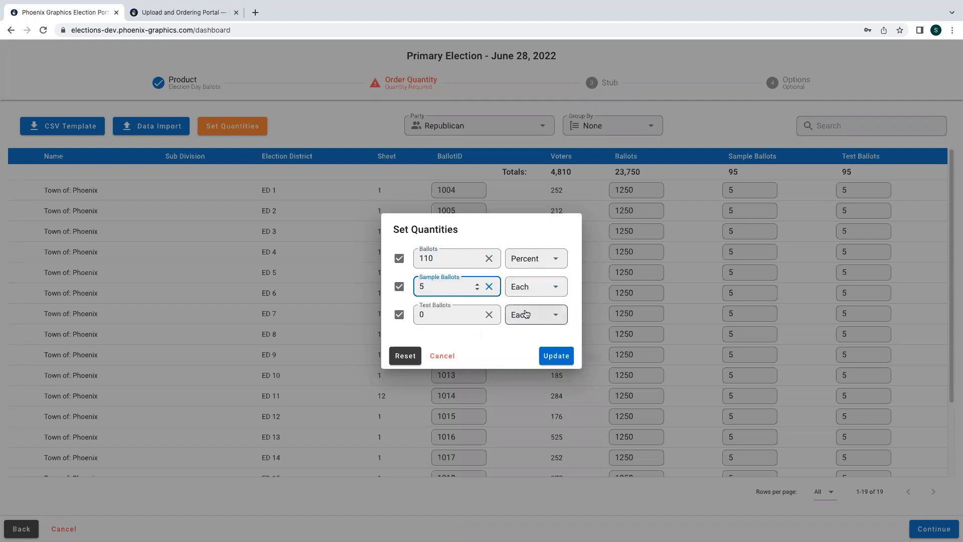
{"action": "left_click_drag", "start_coordinate": [426, 318], "coordinate": [397, 320]}
{"action": "type", "text": "10"}
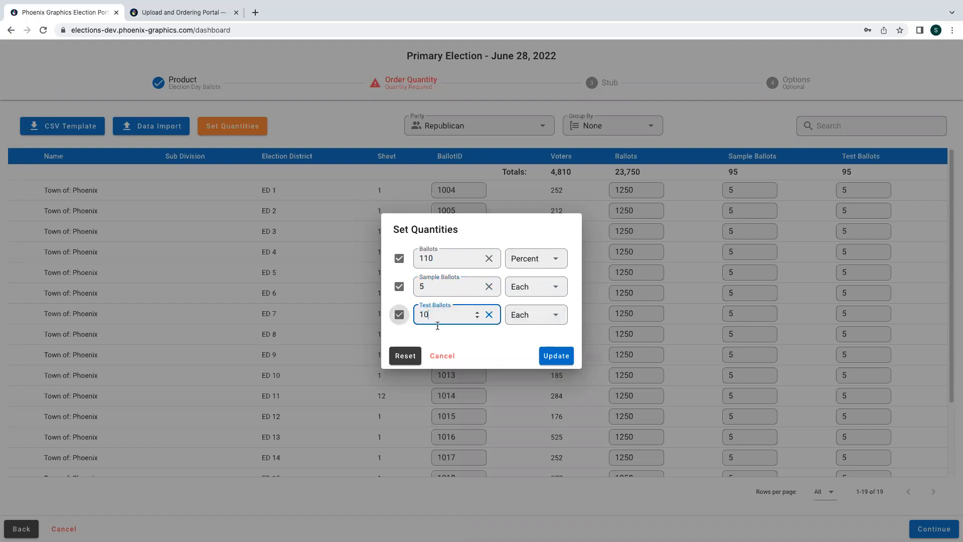
{"action": "left_click", "coordinate": [534, 287]}
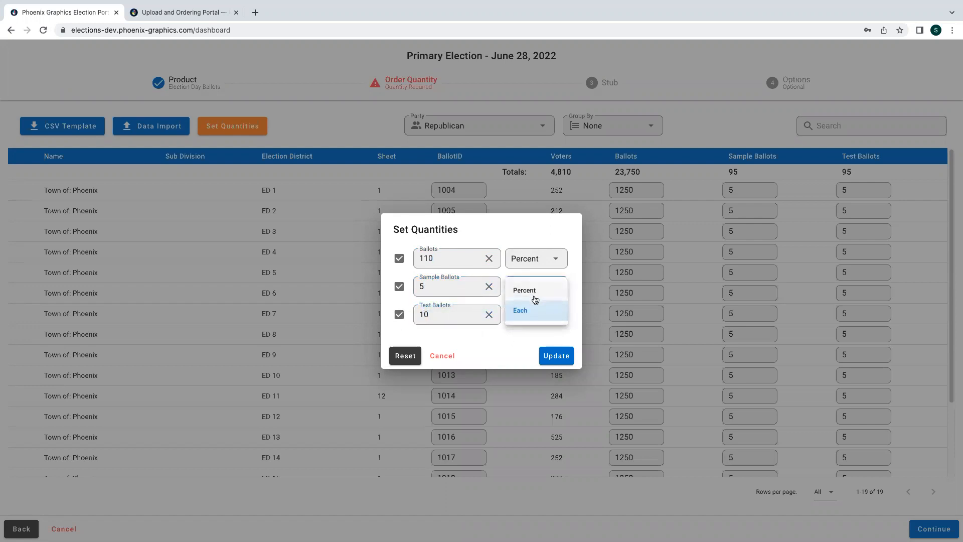
{"action": "left_click", "coordinate": [535, 310]}
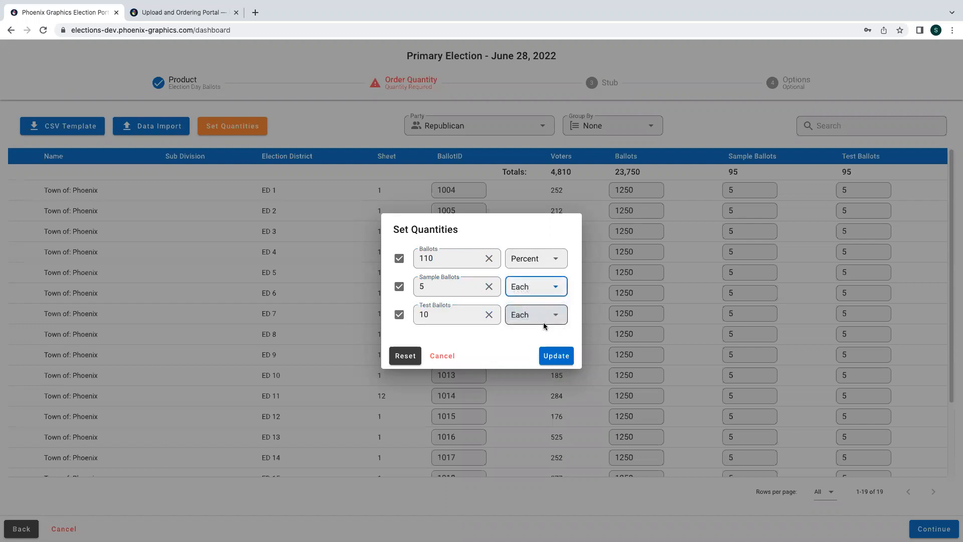
{"action": "left_click", "coordinate": [552, 356]}
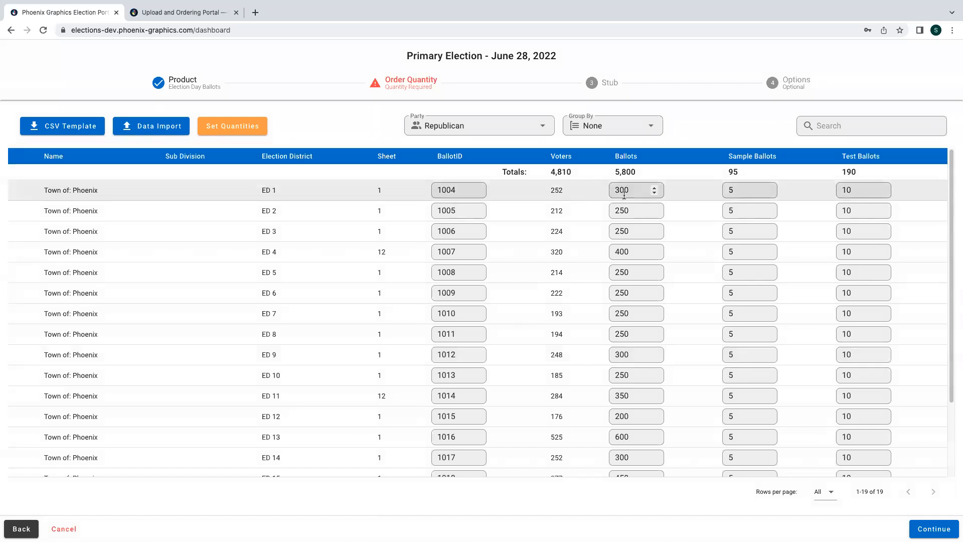
- Check the updated district quantities, then continue to the Stub information step
{"action": "scroll", "coordinate": [678, 256], "scroll_direction": "down", "scroll_amount": 1}
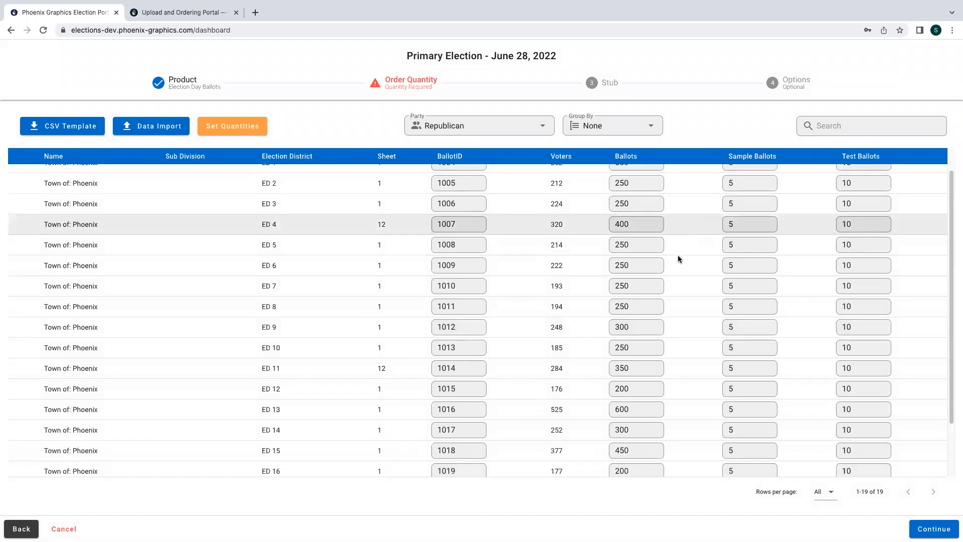
{"action": "scroll", "coordinate": [678, 257], "scroll_direction": "down", "scroll_amount": 1}
{"action": "scroll", "coordinate": [678, 254], "scroll_direction": "down", "scroll_amount": 1}
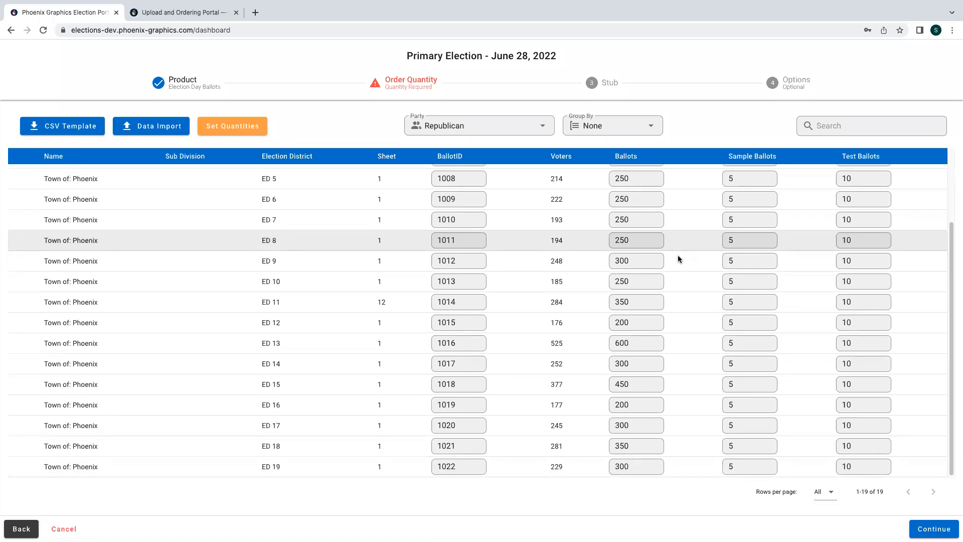
{"action": "scroll", "coordinate": [678, 258], "scroll_direction": "up", "scroll_amount": 3}
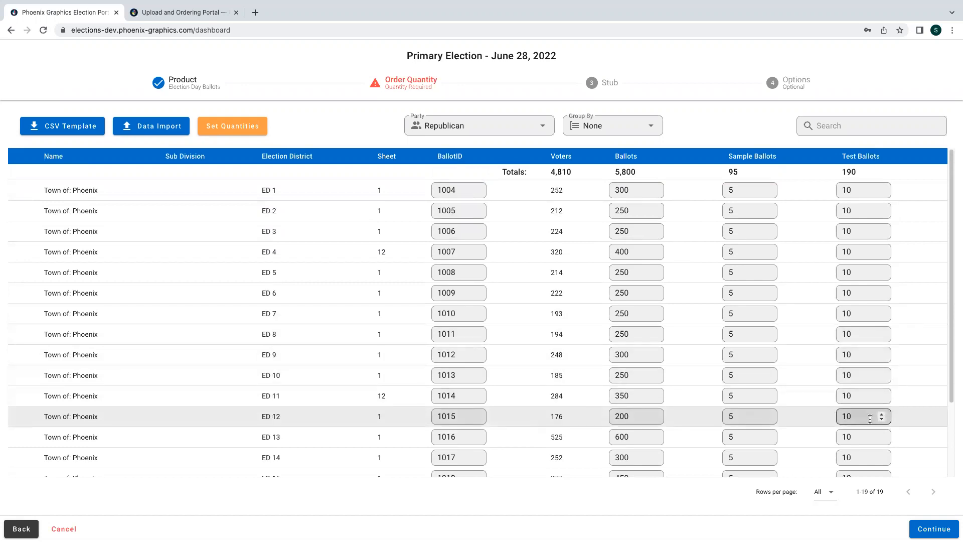
{"action": "left_click", "coordinate": [933, 529]}
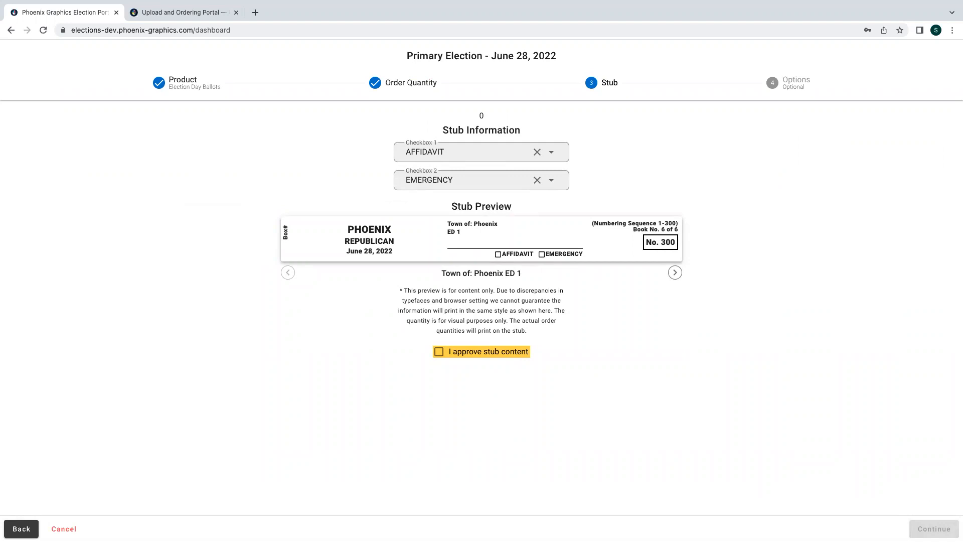
- Approve the stub content with boxes EMERGENCY and AFFIDAVIT, then continue to file uploads
{"action": "left_click", "coordinate": [456, 354]}
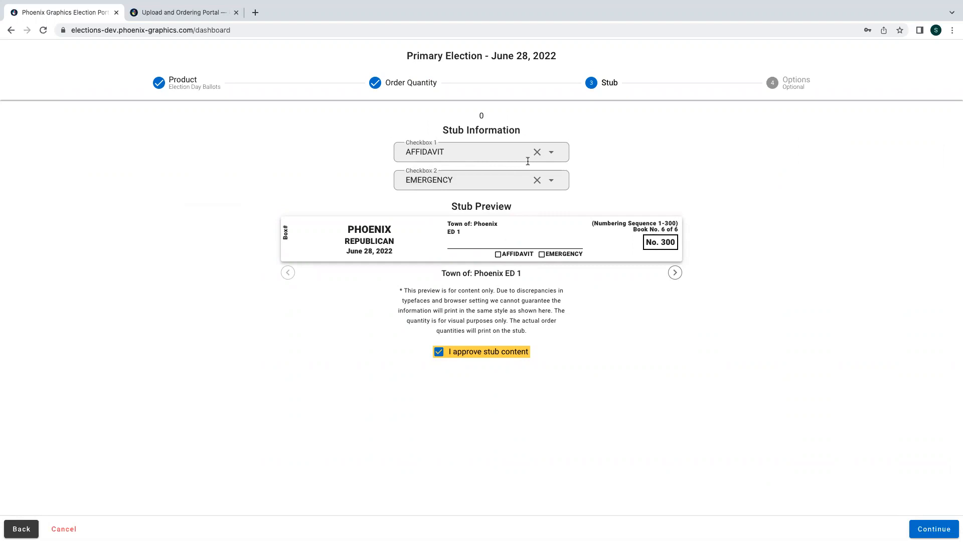
{"action": "left_click", "coordinate": [552, 153]}
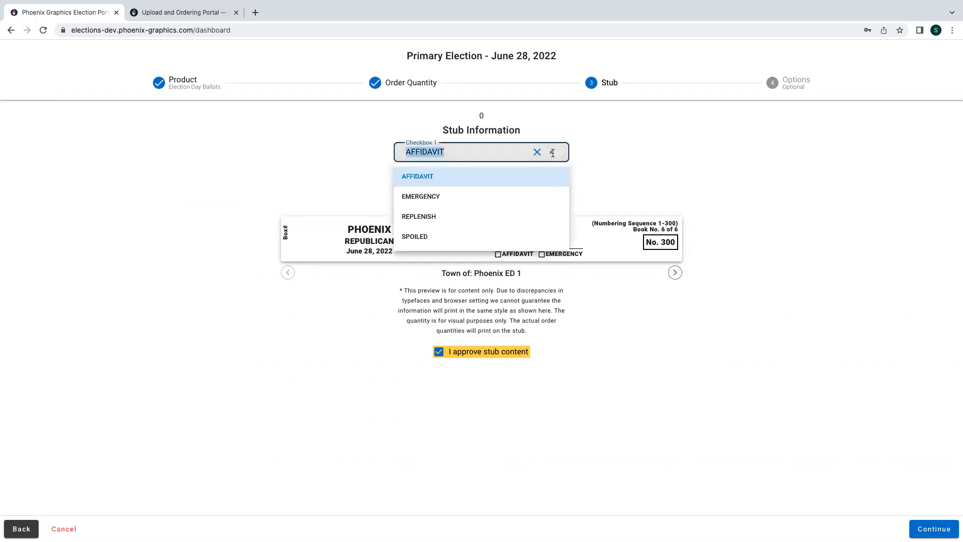
{"action": "left_click", "coordinate": [456, 217]}
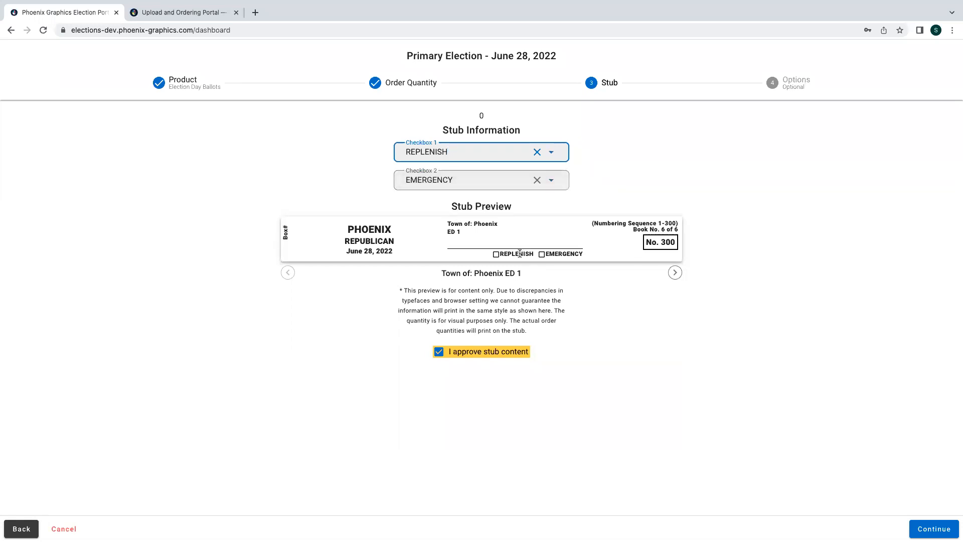
{"action": "left_click", "coordinate": [552, 180]}
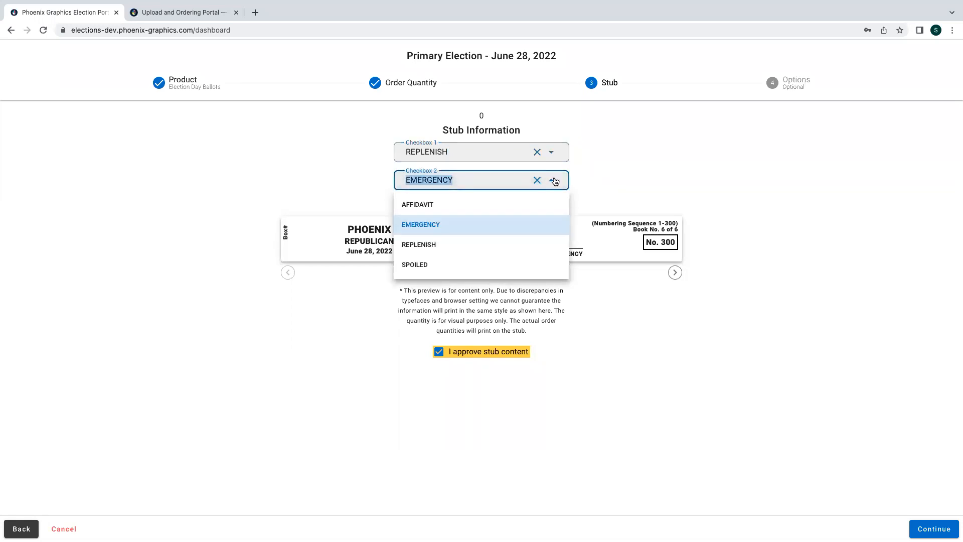
{"action": "left_click", "coordinate": [491, 206]}
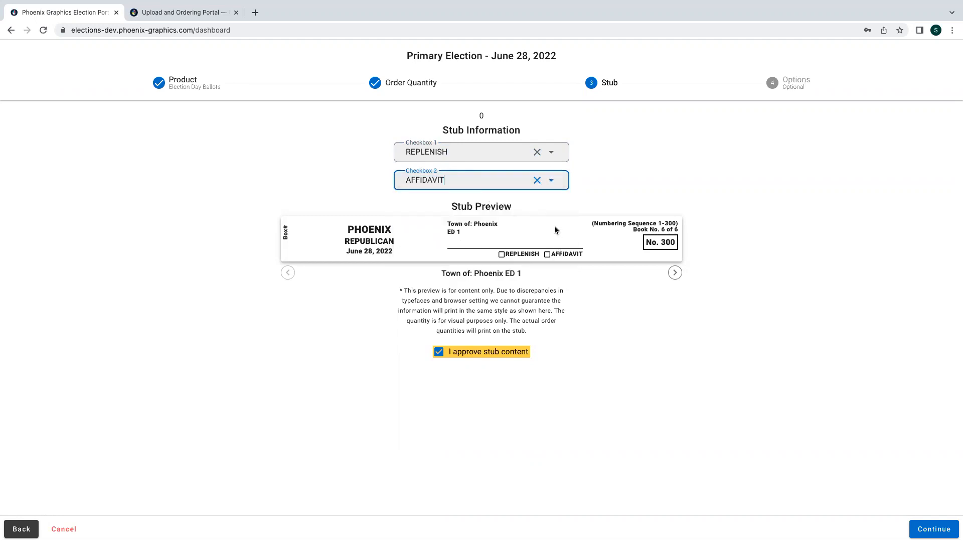
{"action": "left_click", "coordinate": [551, 157]}
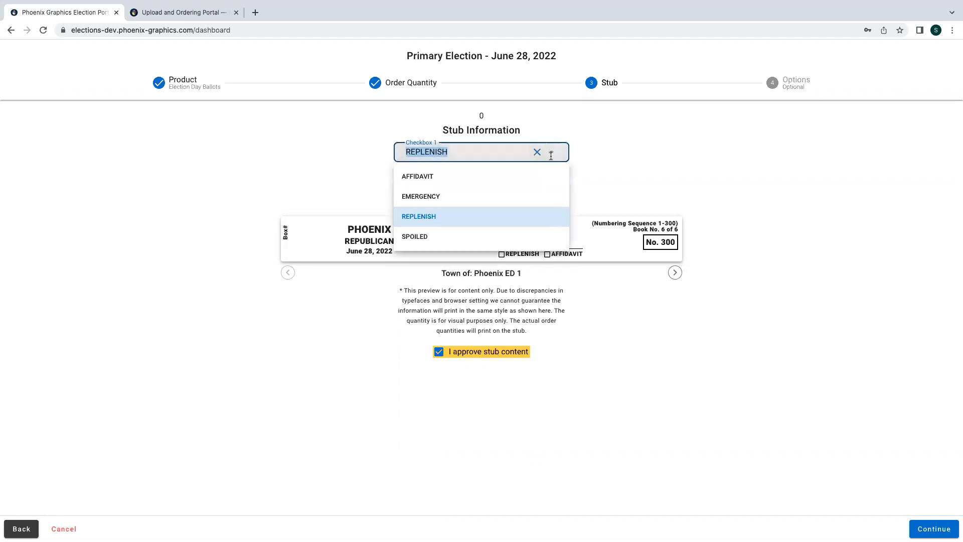
{"action": "left_click", "coordinate": [469, 193]}
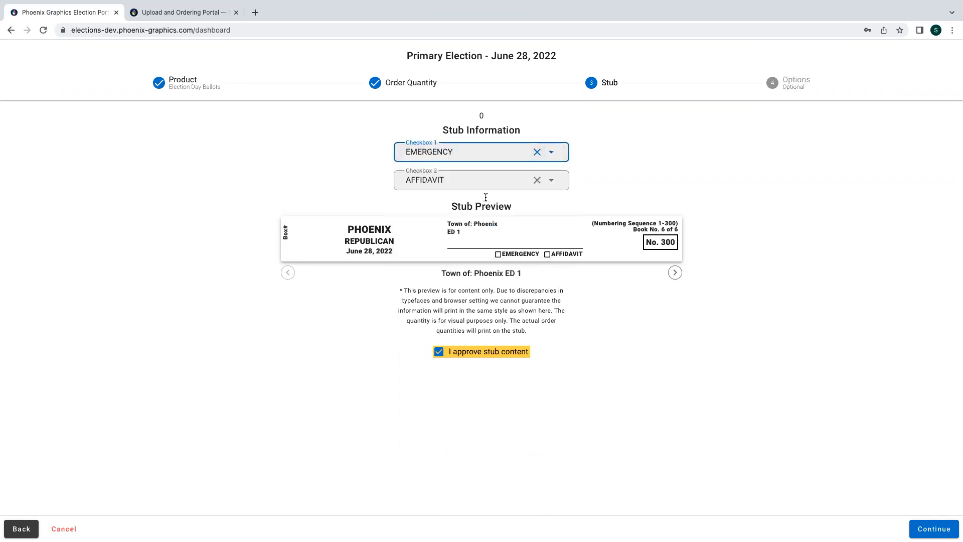
{"action": "left_click", "coordinate": [514, 247]}
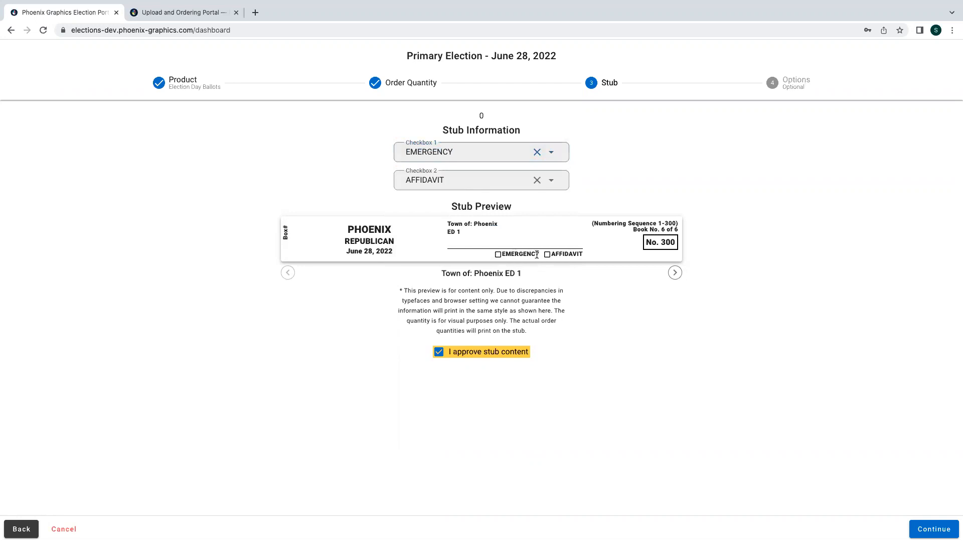
{"action": "left_click", "coordinate": [934, 528]}
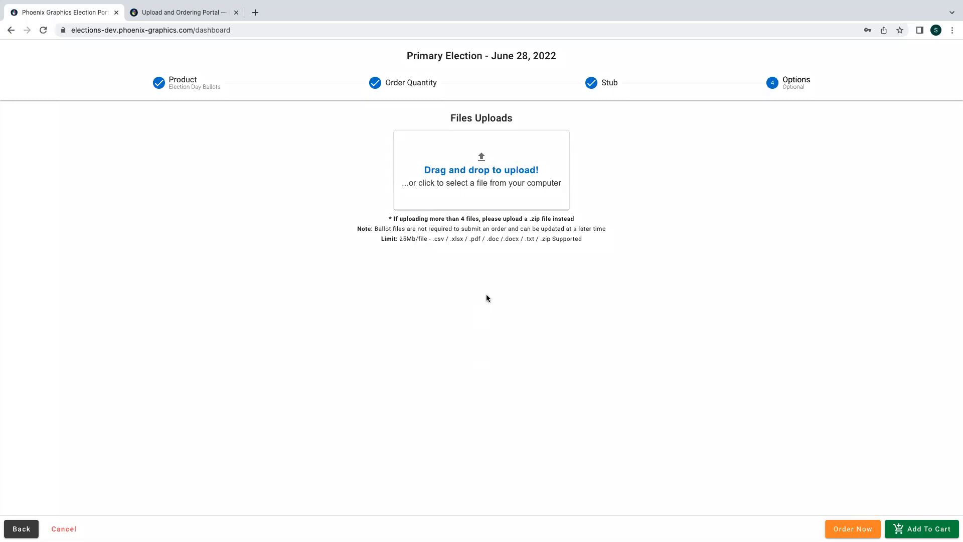
- Upload 1001.pdf, remove it again, and add the Election Day Ballots order to the cart
{"action": "left_click", "coordinate": [487, 184]}
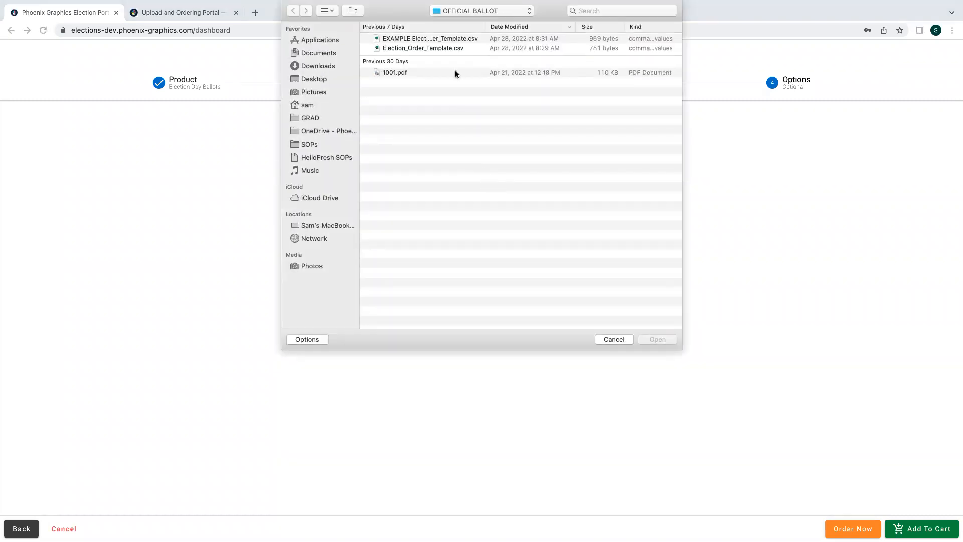
{"action": "left_click", "coordinate": [455, 73]}
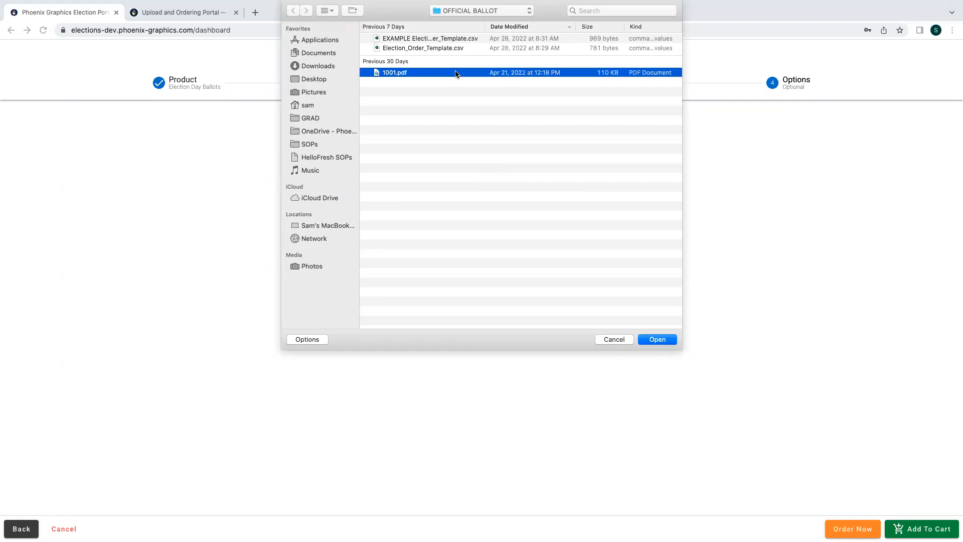
{"action": "left_click", "coordinate": [657, 340]}
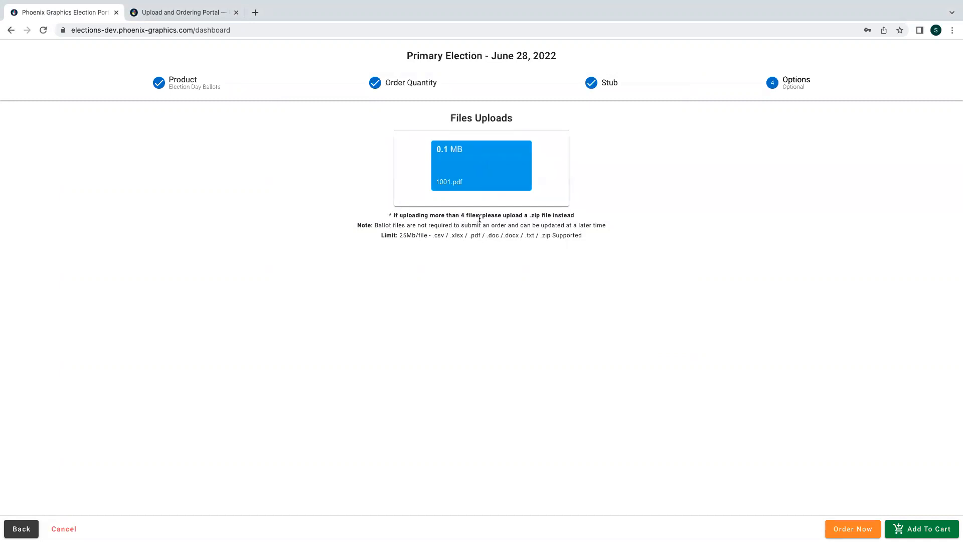
{"action": "mouse_move", "coordinate": [513, 159]}
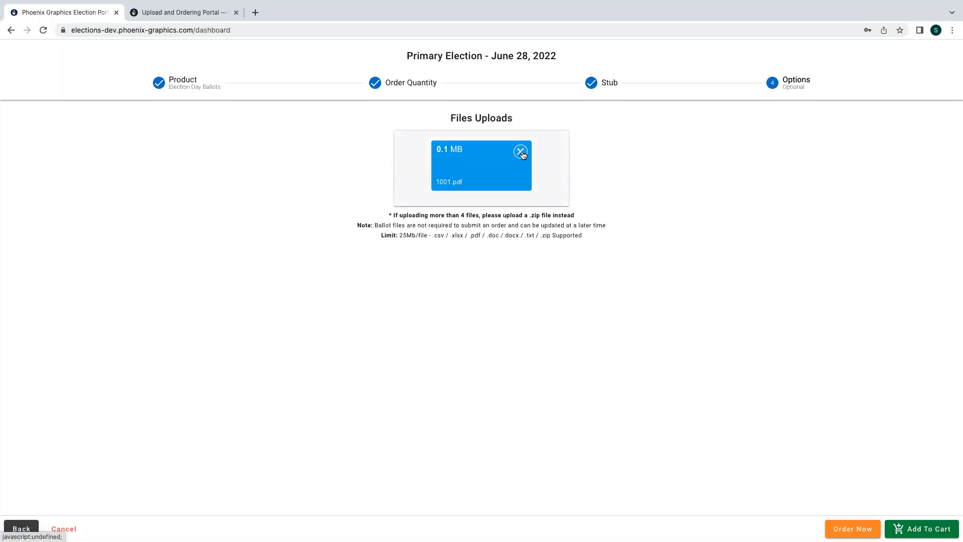
{"action": "left_click", "coordinate": [520, 152]}
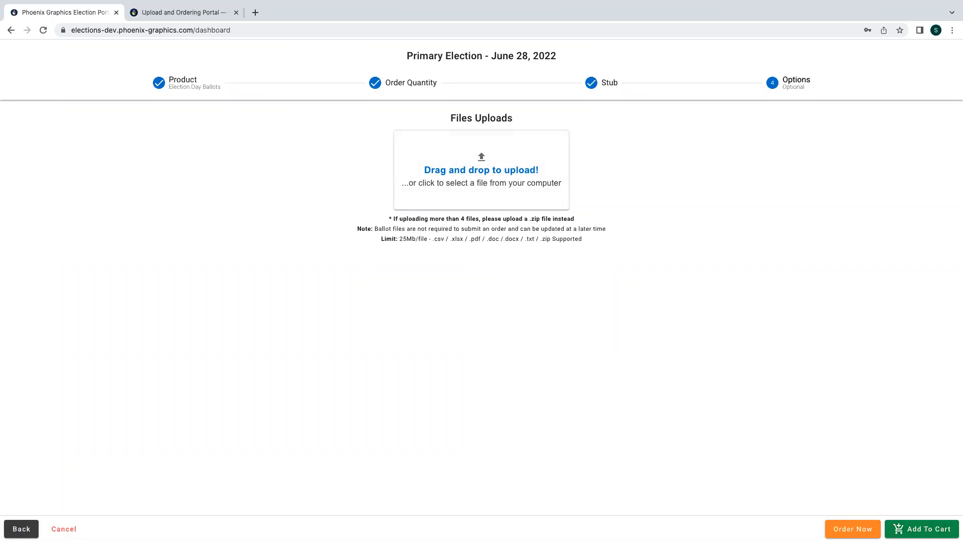
{"action": "left_click", "coordinate": [922, 528]}
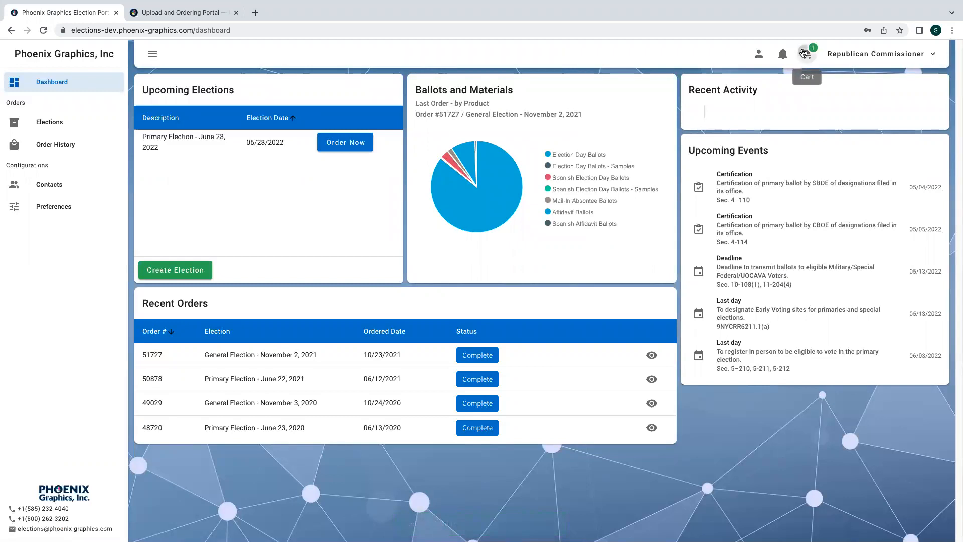
- From the shopping cart, choose Order More to add another product to the primary
{"action": "left_click", "coordinate": [804, 53]}
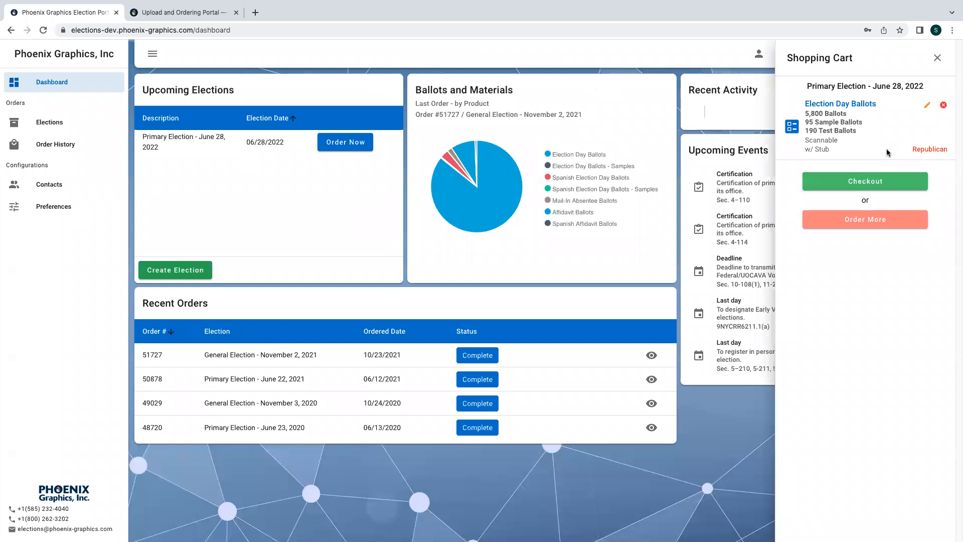
{"action": "left_click", "coordinate": [850, 221]}
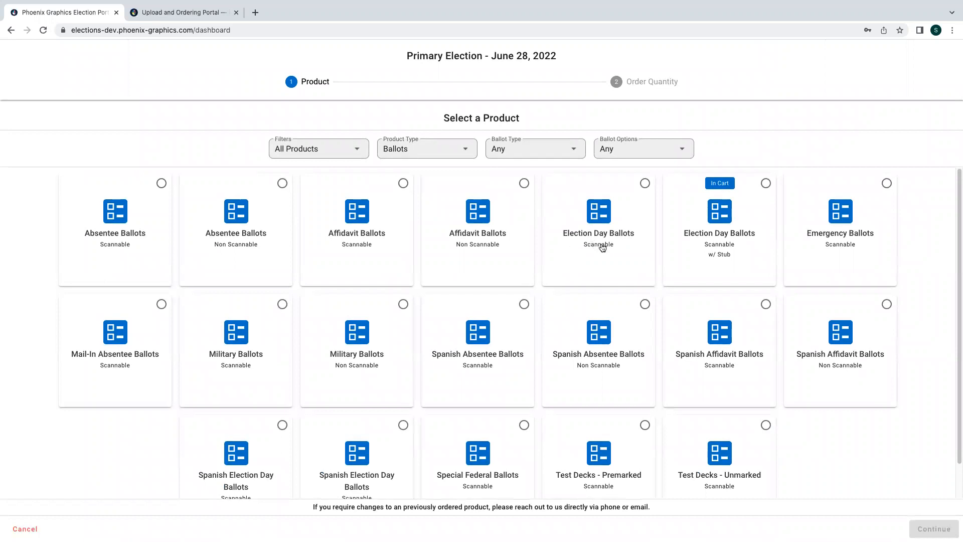
- Choose Absentee Ballots (Scannable) for the Republican party and download the quantity CSV template
{"action": "left_click", "coordinate": [132, 245]}
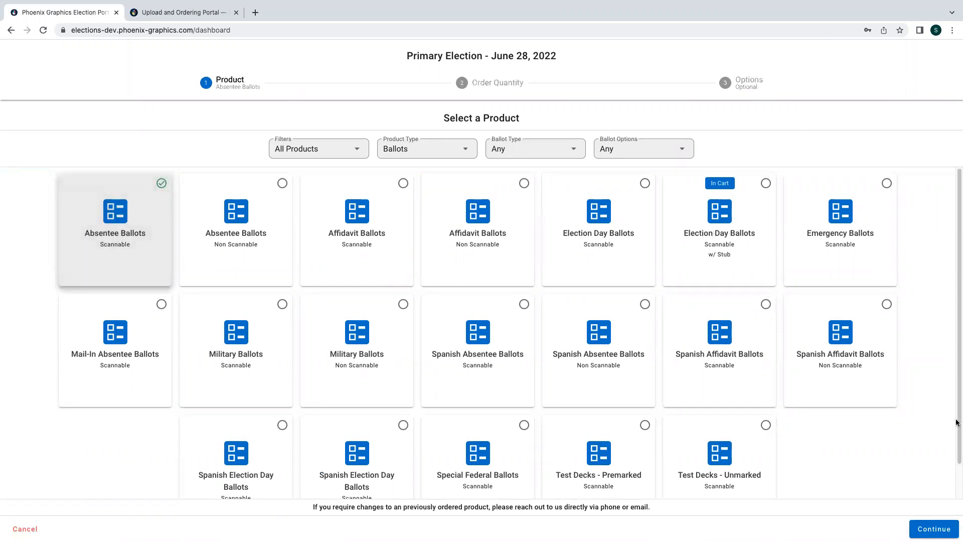
{"action": "left_click", "coordinate": [931, 521]}
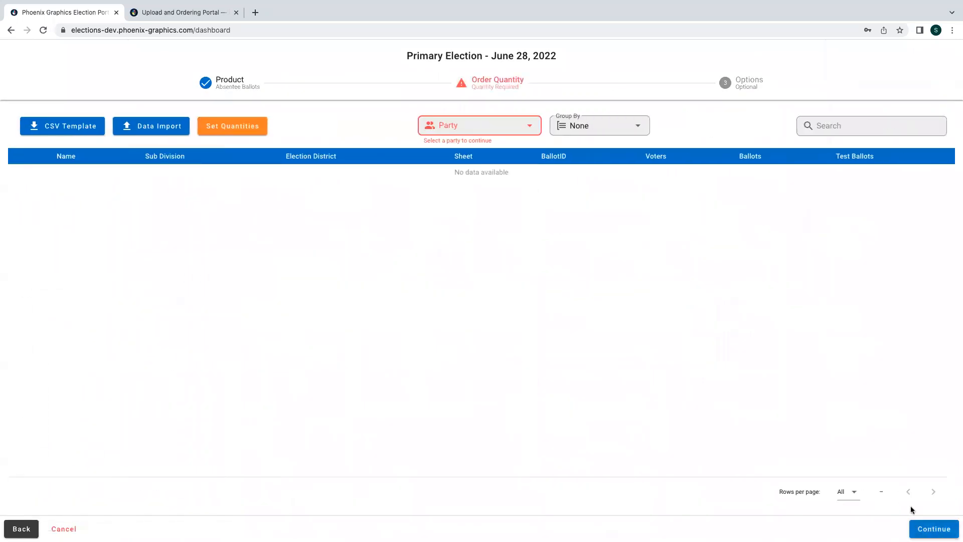
{"action": "left_click", "coordinate": [503, 129]}
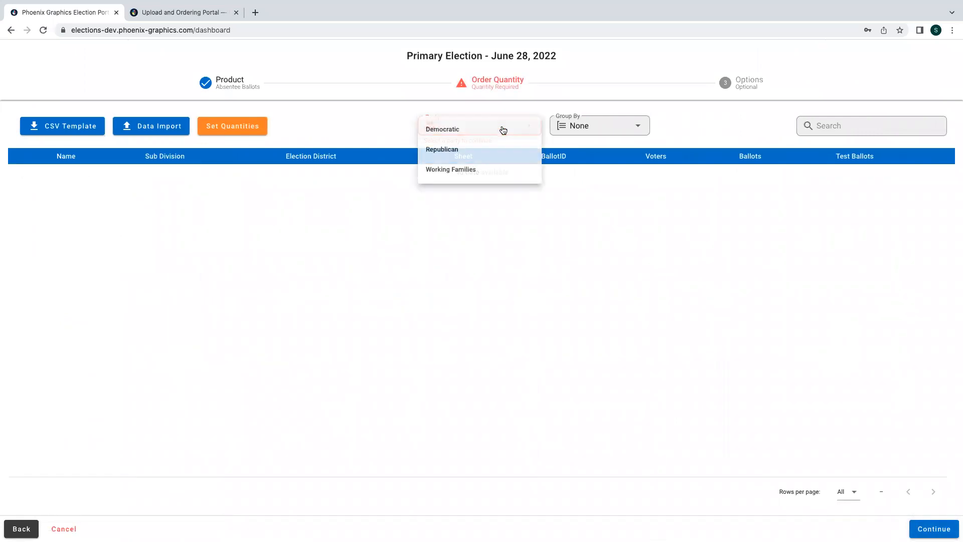
{"action": "left_click", "coordinate": [450, 155]}
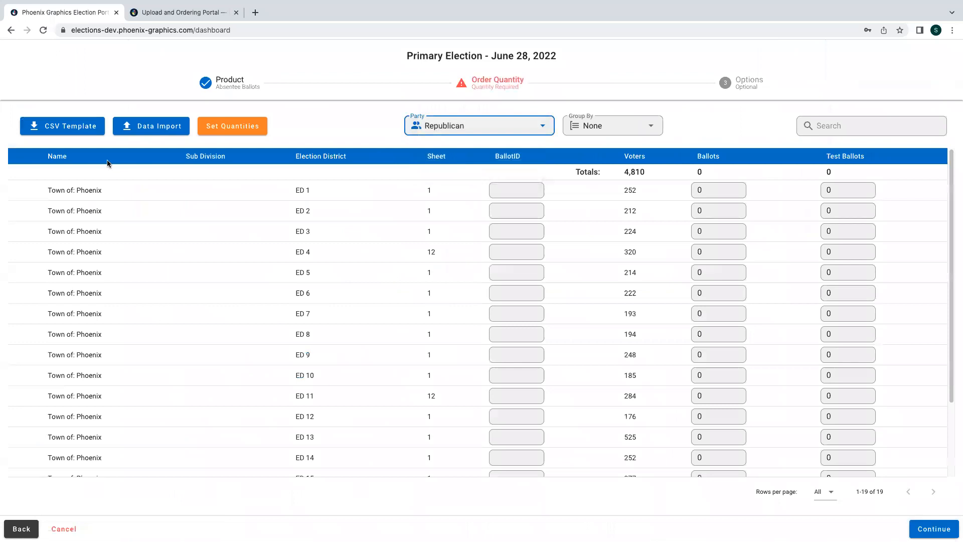
{"action": "left_click", "coordinate": [81, 137]}
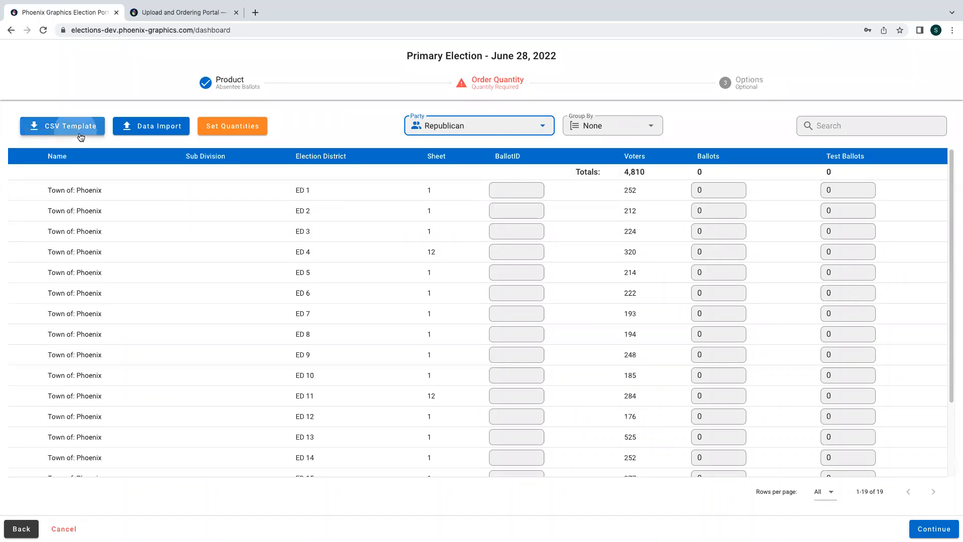
- Import the example election order template CSV into the quantity table
{"action": "left_click", "coordinate": [136, 129]}
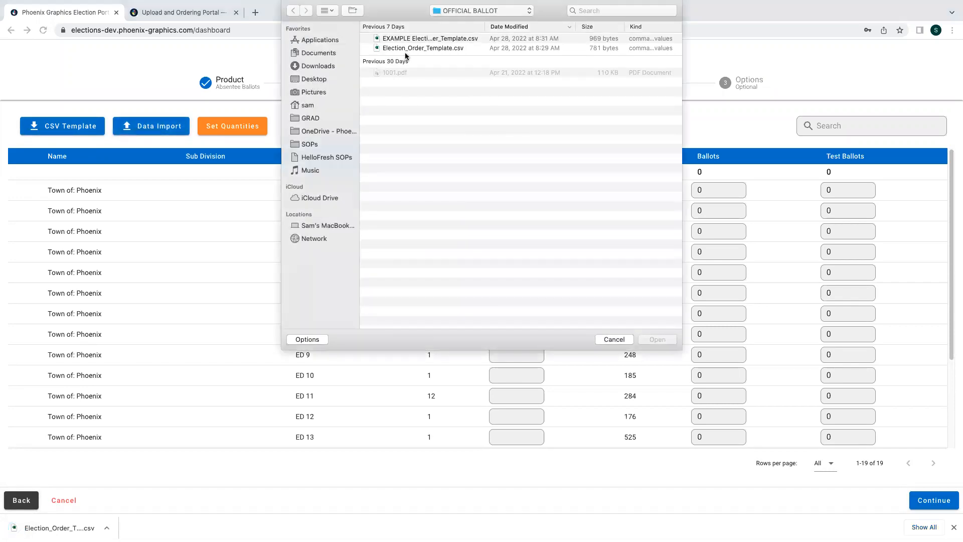
{"action": "left_click", "coordinate": [598, 38]}
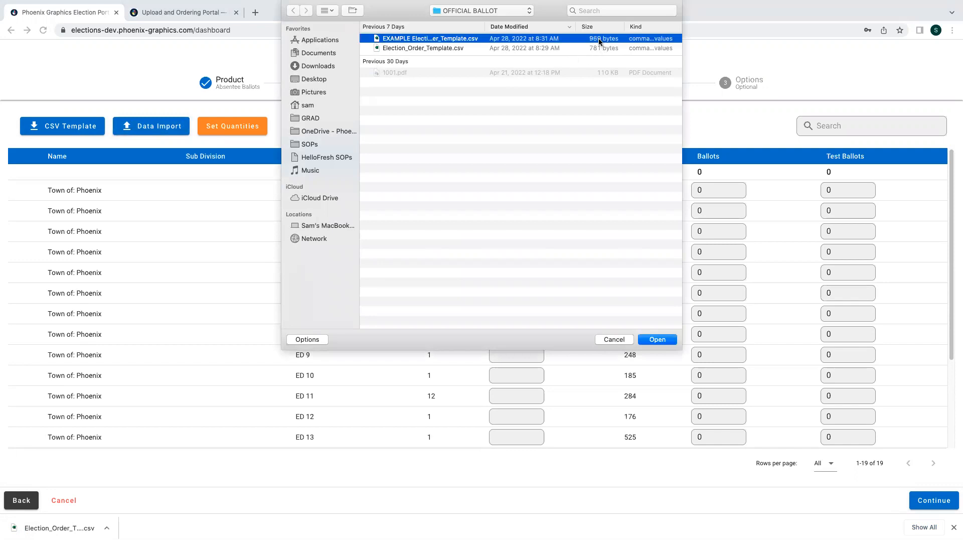
{"action": "left_click", "coordinate": [657, 339]}
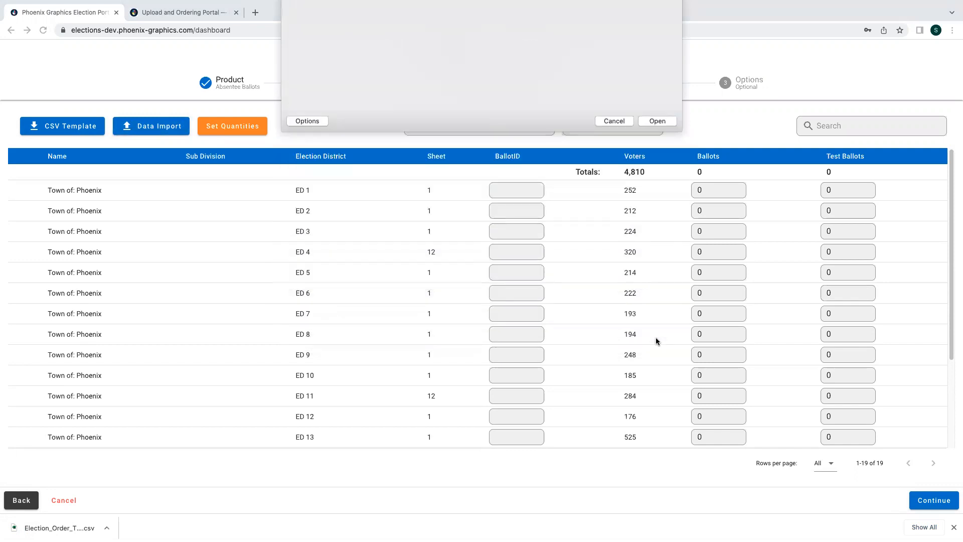
- Bulk-set every district to 10 percent Ballots and 5 Test Ballots, then review the totals
{"action": "left_click", "coordinate": [224, 133]}
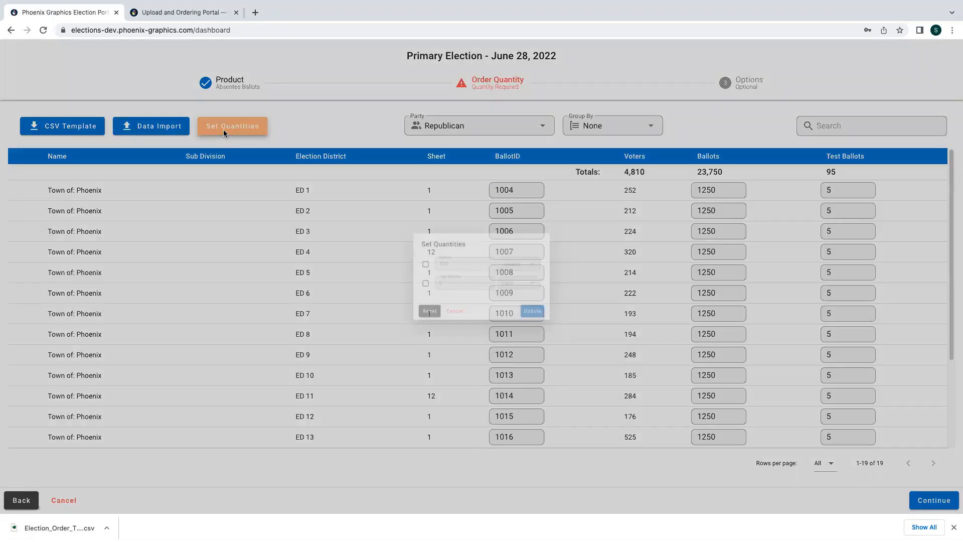
{"action": "left_click", "coordinate": [400, 259]}
{"action": "key", "text": "Tab"}
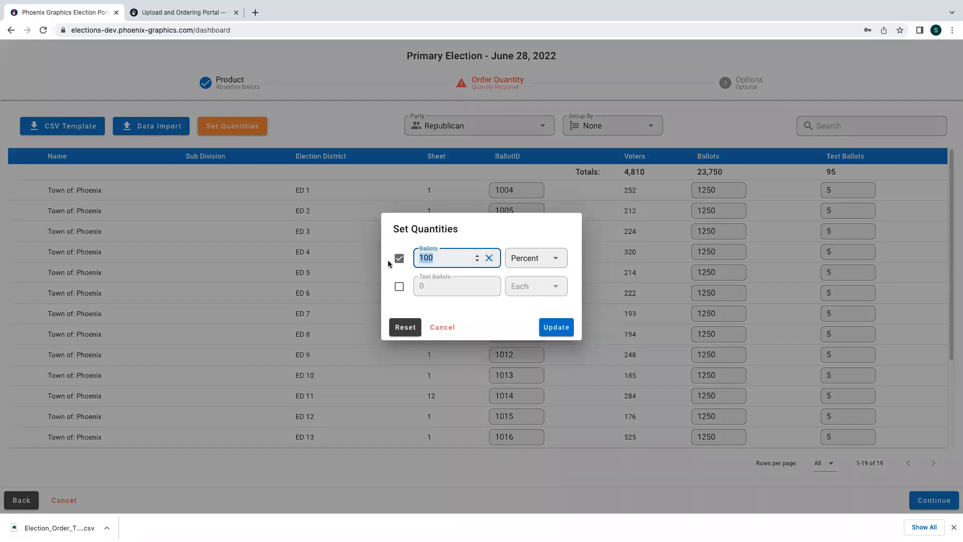
{"action": "type", "text": "10"}
{"action": "left_click", "coordinate": [402, 291]}
{"action": "key", "text": "Tab"}
{"action": "type", "text": "5"}
{"action": "left_click", "coordinate": [556, 328]}
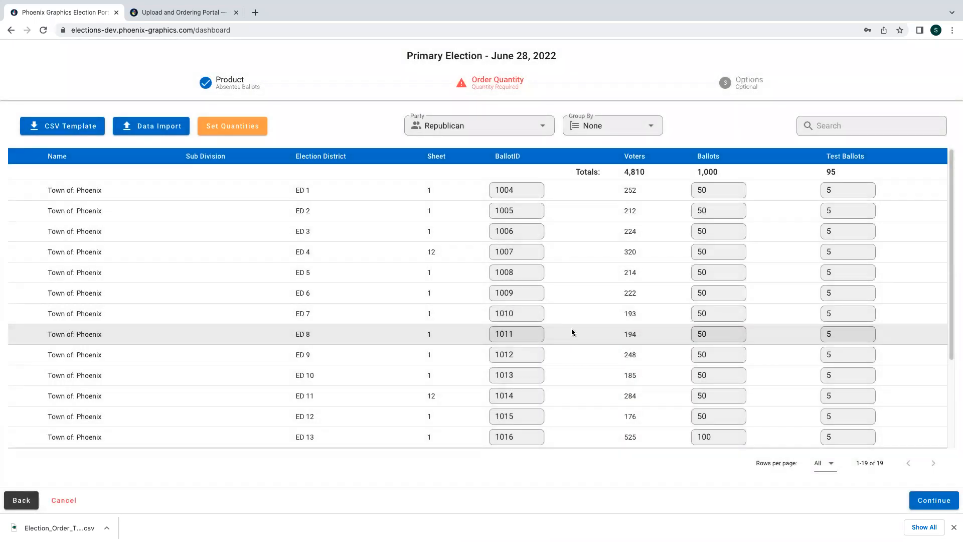
{"action": "scroll", "coordinate": [588, 331], "scroll_direction": "down", "scroll_amount": 2}
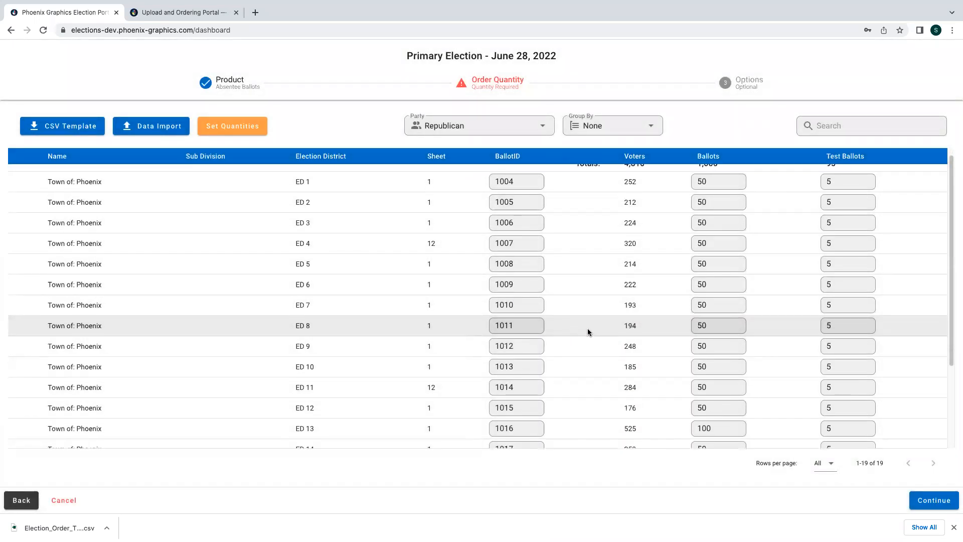
{"action": "scroll", "coordinate": [588, 332], "scroll_direction": "down", "scroll_amount": 1}
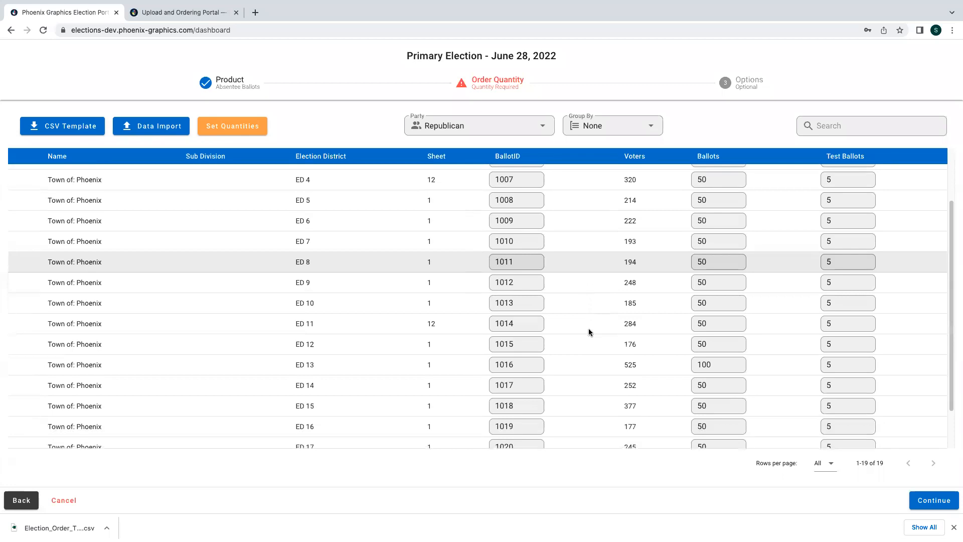
- Skip file upload, add the Absentee Ballots to the cart, and check out both products
{"action": "left_click", "coordinate": [933, 498]}
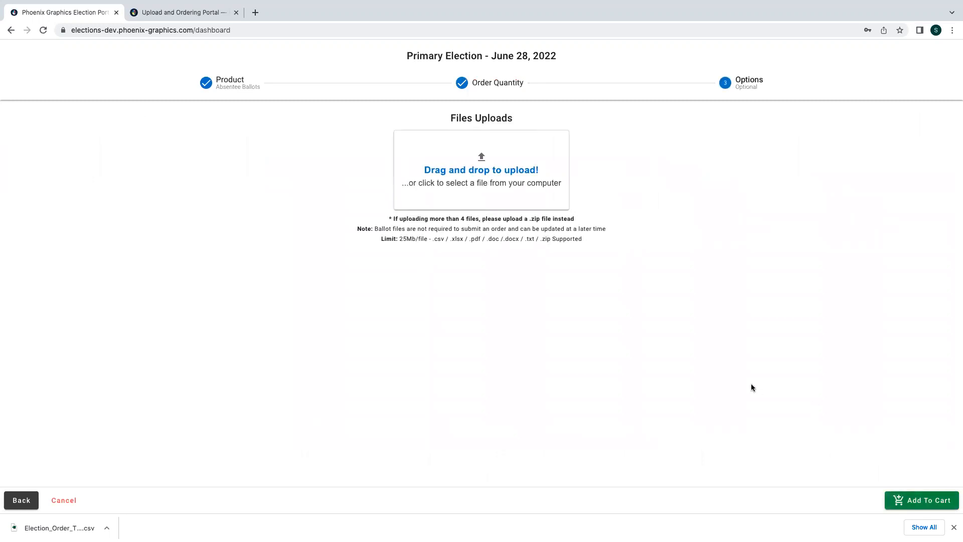
{"action": "left_click", "coordinate": [953, 527]}
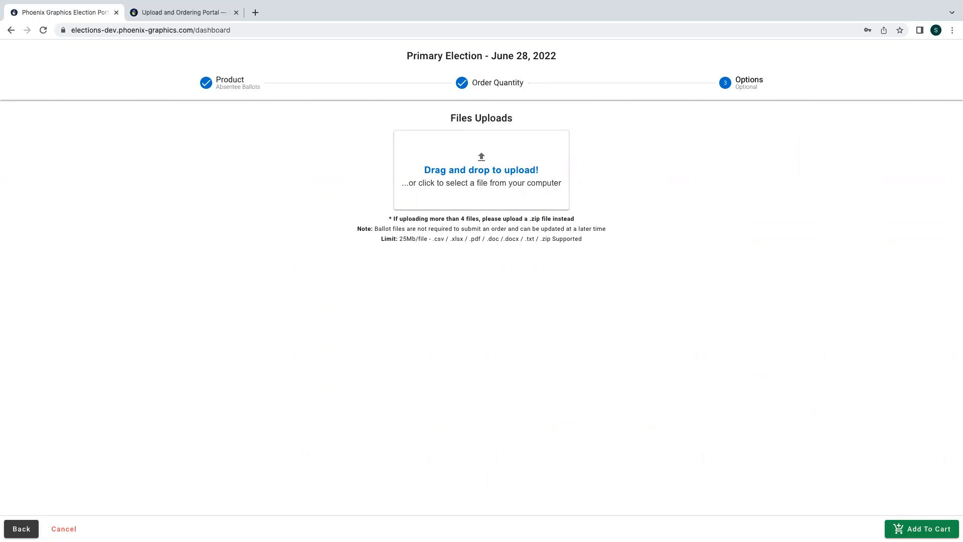
{"action": "left_click", "coordinate": [921, 528]}
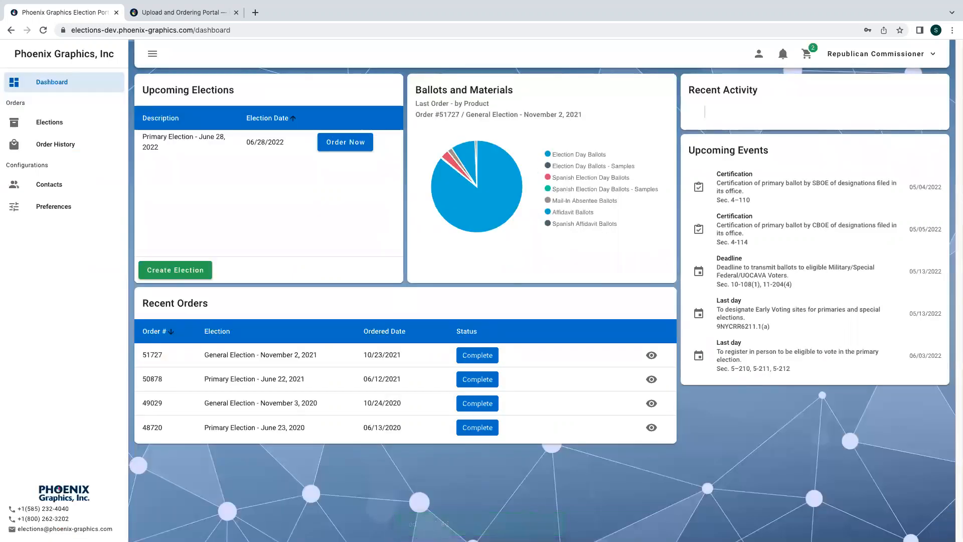
{"action": "left_click", "coordinate": [806, 53]}
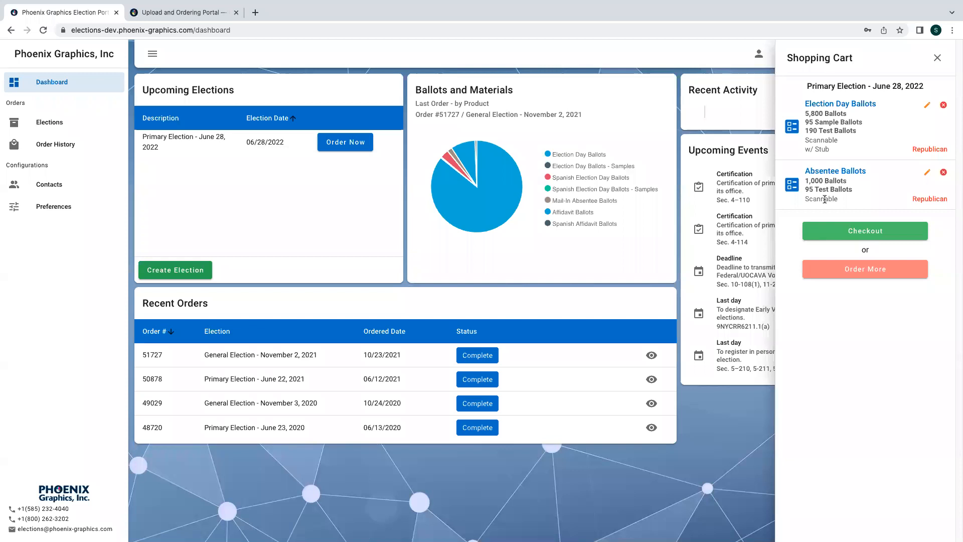
{"action": "left_click", "coordinate": [866, 229]}
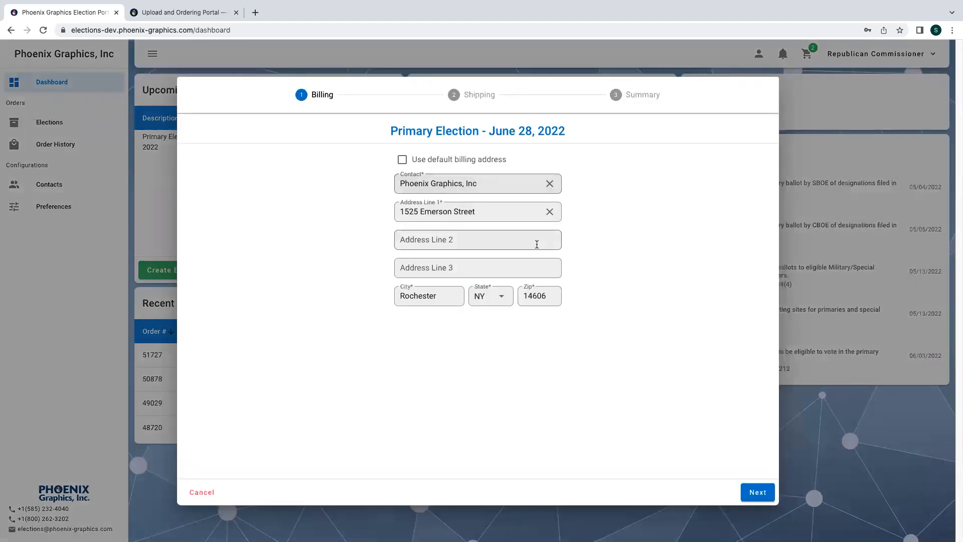
- Accept the prefilled billing and shipping addresses and submit the Primary Election order
{"action": "left_click", "coordinate": [757, 492]}
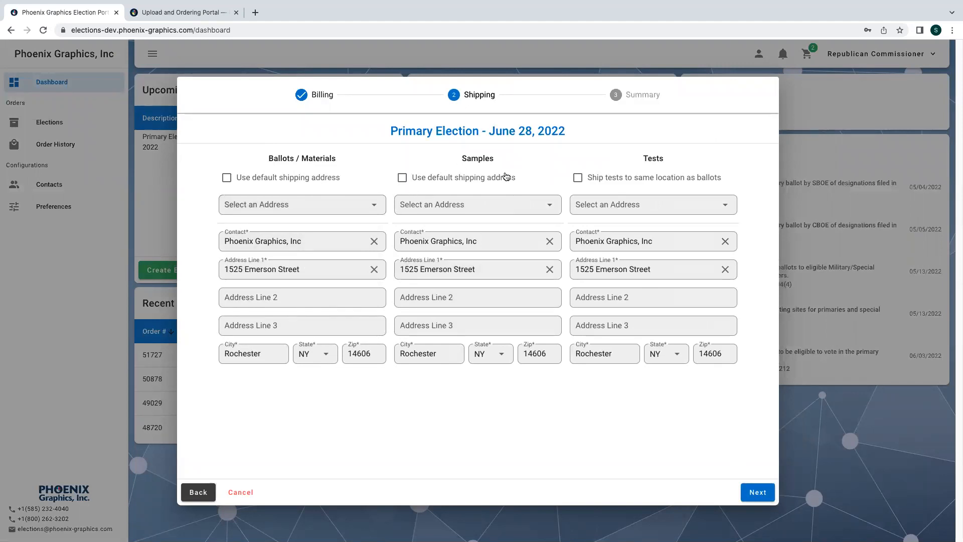
{"action": "left_click", "coordinate": [755, 492]}
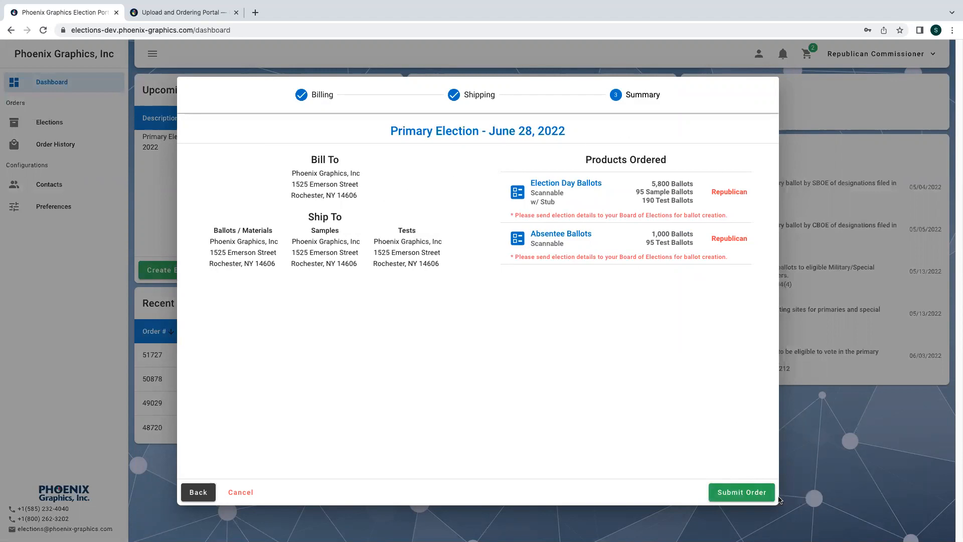
{"action": "left_click", "coordinate": [762, 494]}
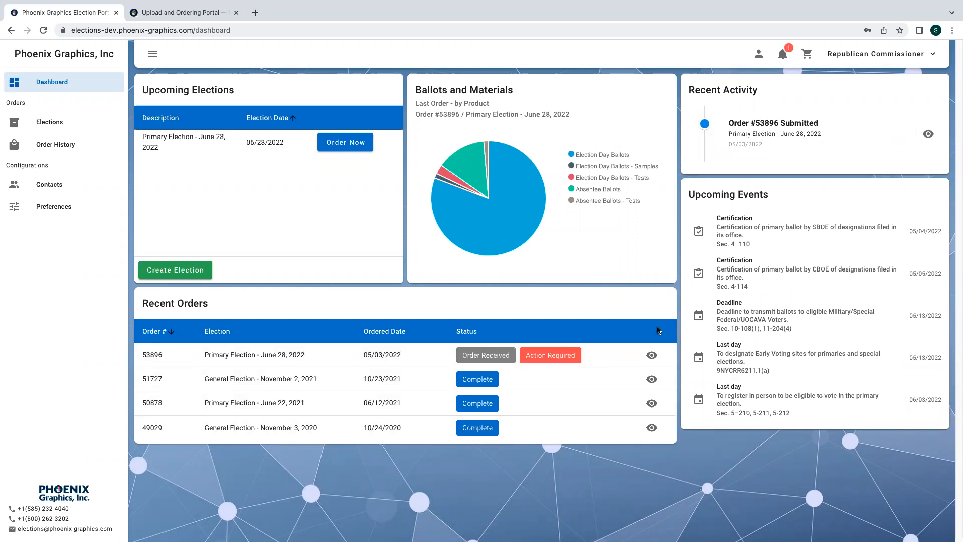
- Open the new order's details from Recent Orders and review its file action items
{"action": "left_click", "coordinate": [651, 356]}
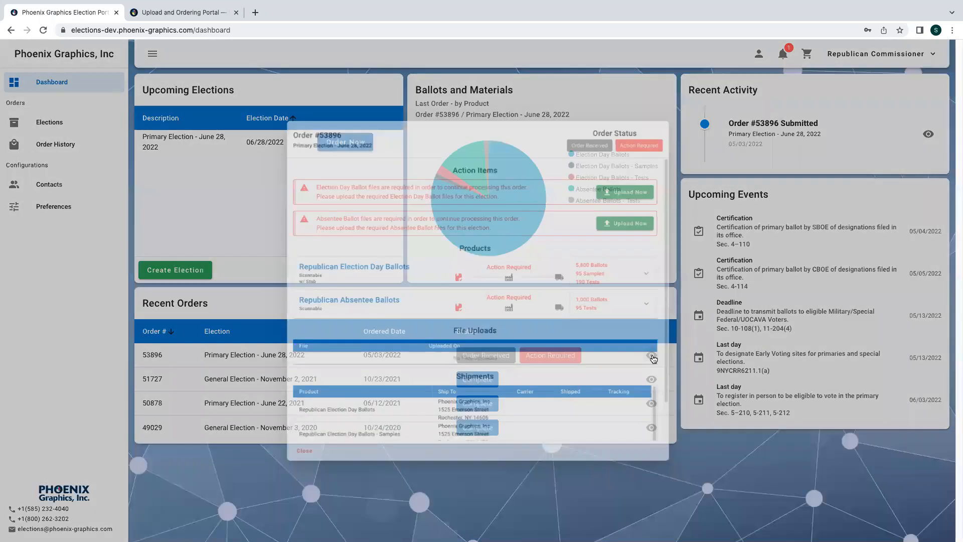
{"action": "scroll", "coordinate": [529, 299], "scroll_direction": "down", "scroll_amount": 1}
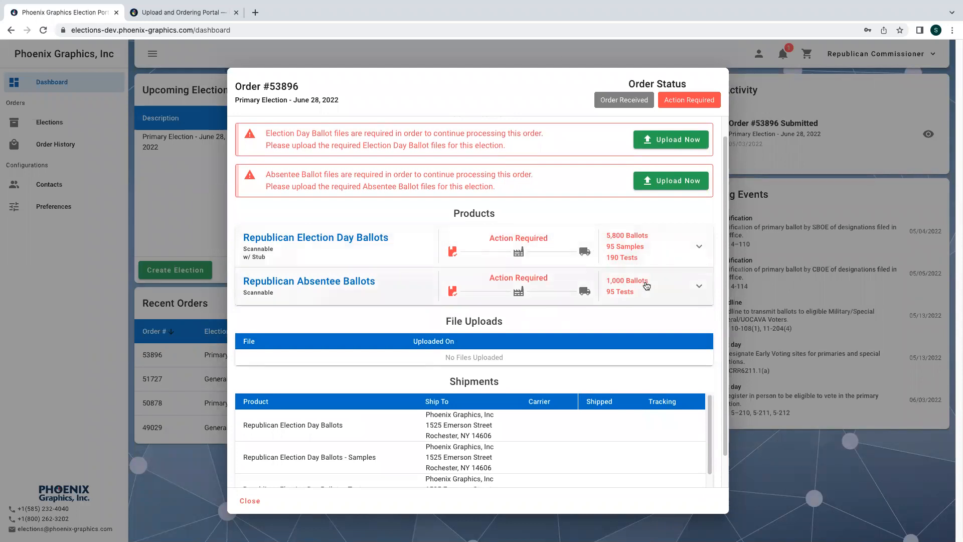
{"action": "scroll", "coordinate": [647, 285], "scroll_direction": "up", "scroll_amount": 1}
{"action": "scroll", "coordinate": [615, 299], "scroll_direction": "down", "scroll_amount": 2}
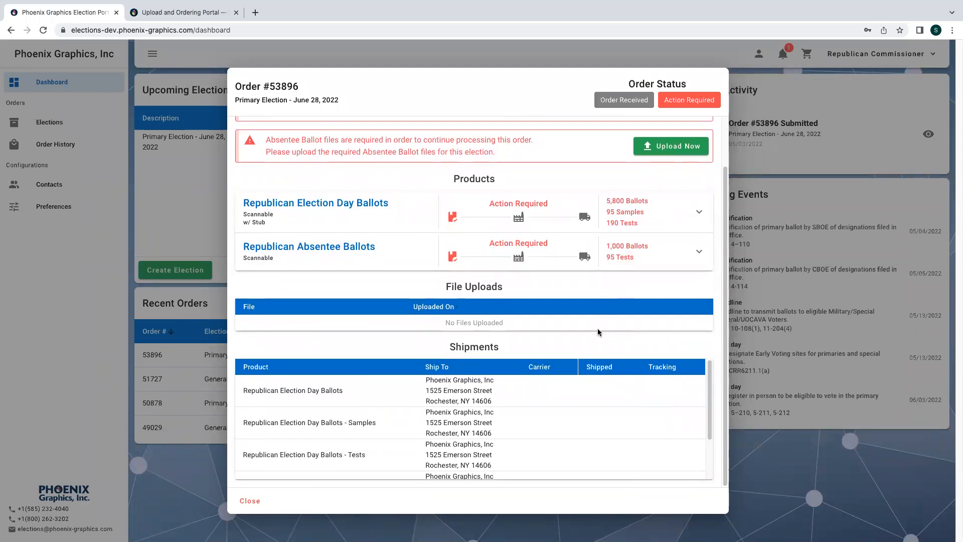
{"action": "scroll", "coordinate": [597, 332], "scroll_direction": "up", "scroll_amount": 1}
{"action": "scroll", "coordinate": [597, 332], "scroll_direction": "up", "scroll_amount": 2}
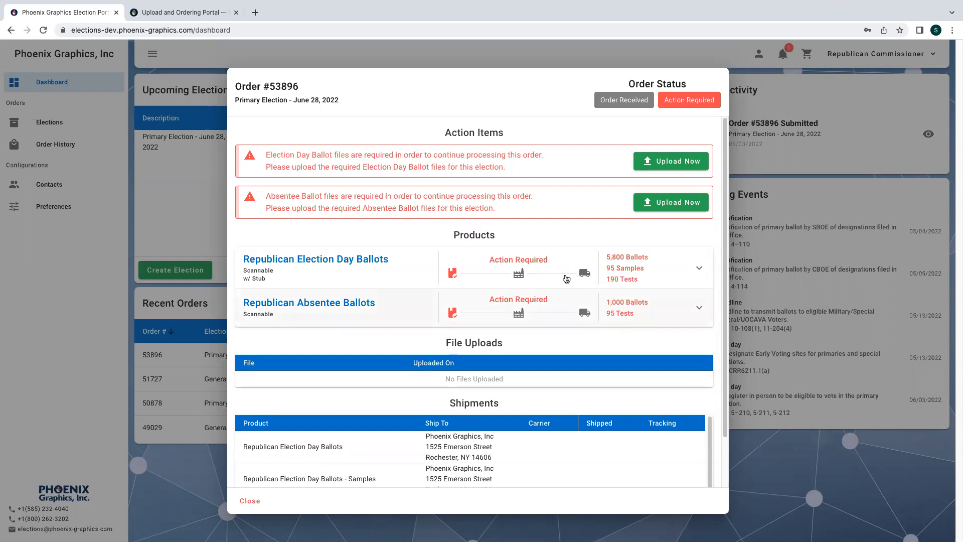
- Upload 1001.pdf as the Election Day Ballots file from the action warning
{"action": "left_click", "coordinate": [680, 166]}
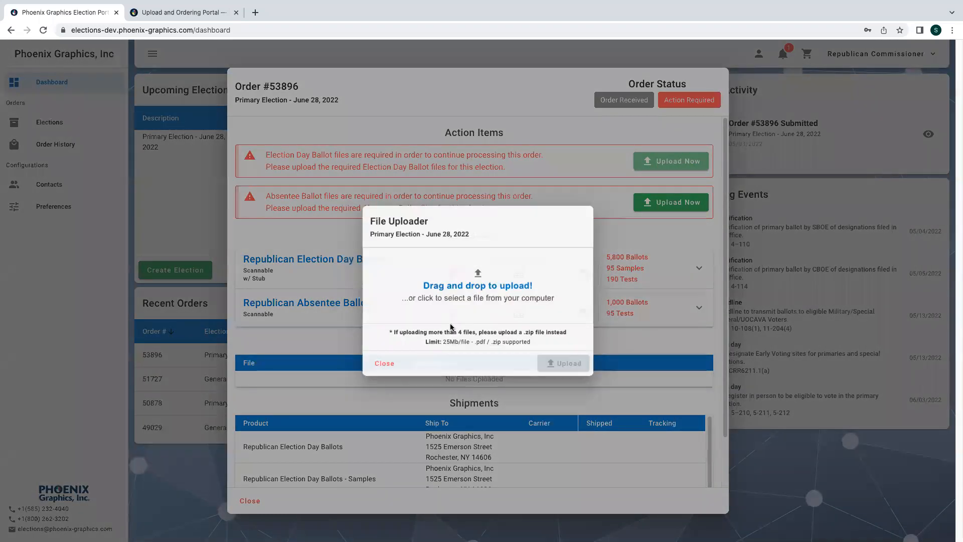
{"action": "left_click", "coordinate": [485, 255]}
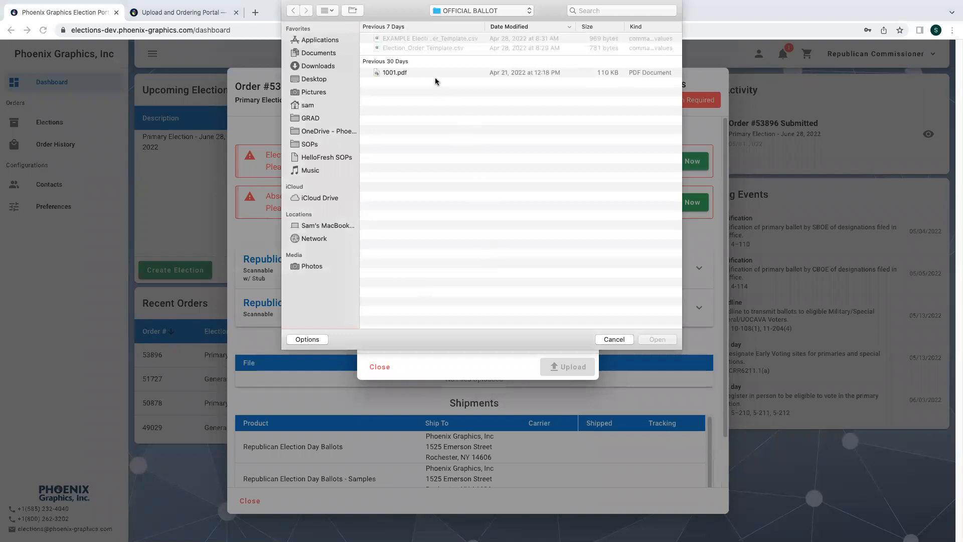
{"action": "left_click", "coordinate": [434, 75]}
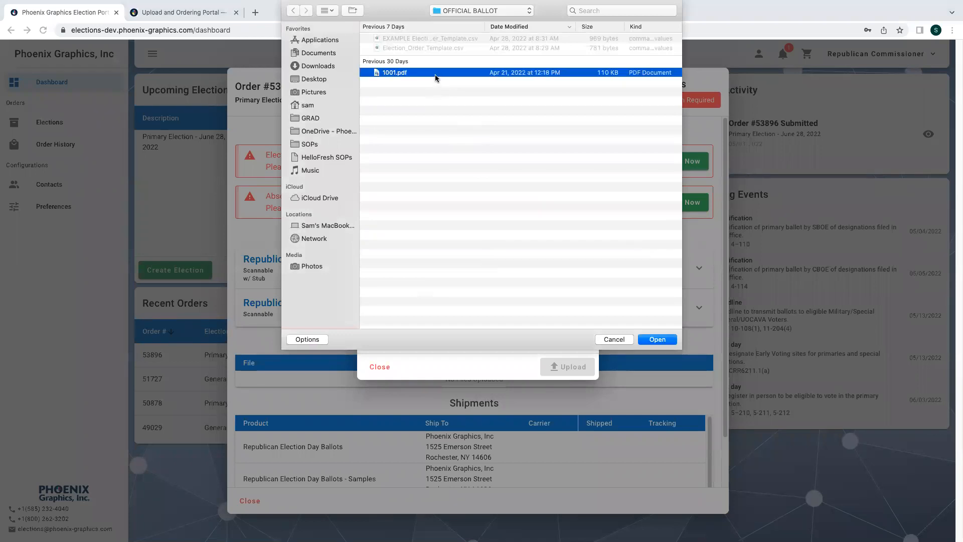
{"action": "left_click", "coordinate": [655, 339]}
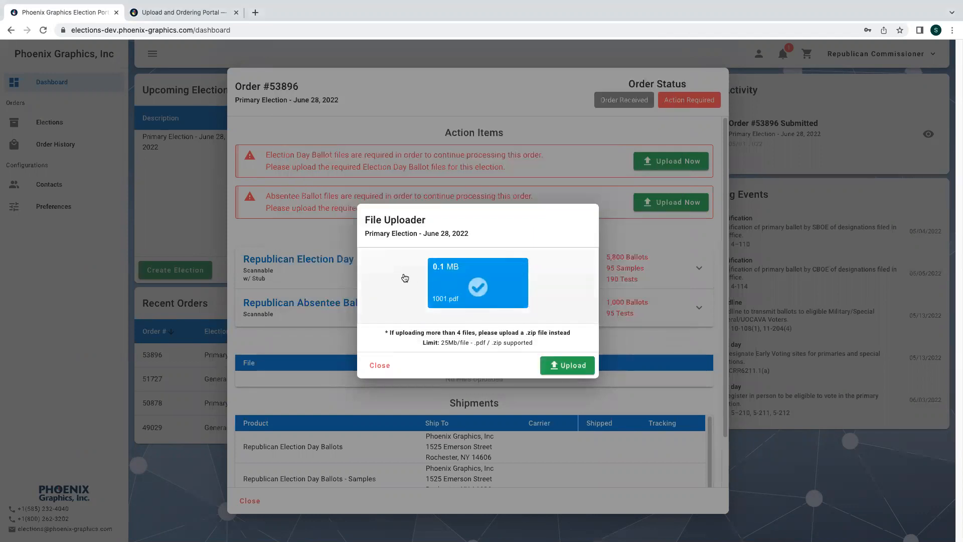
{"action": "left_click", "coordinate": [566, 366]}
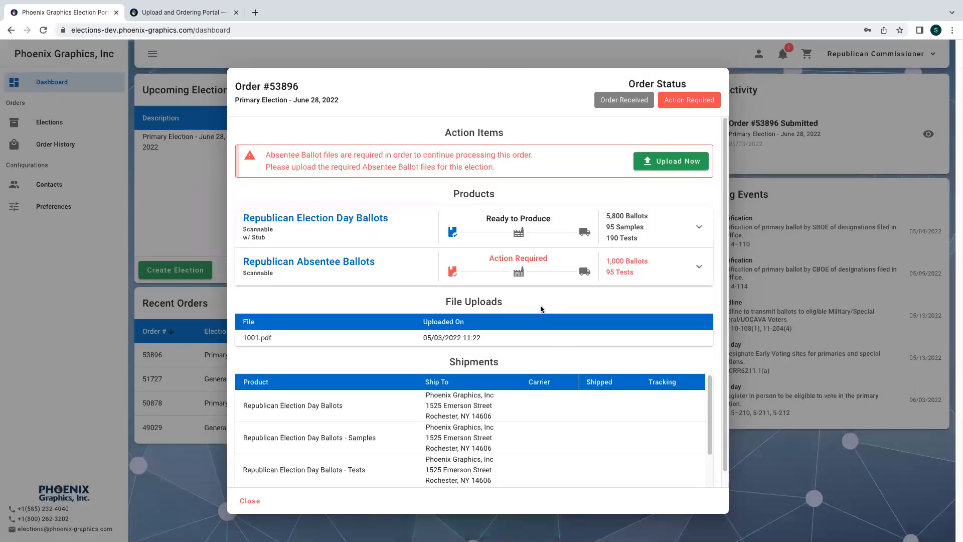
- Upload 1001.pdf as the Absentee Ballots file, then collapse the absentee quantity breakdown
{"action": "left_click", "coordinate": [631, 272]}
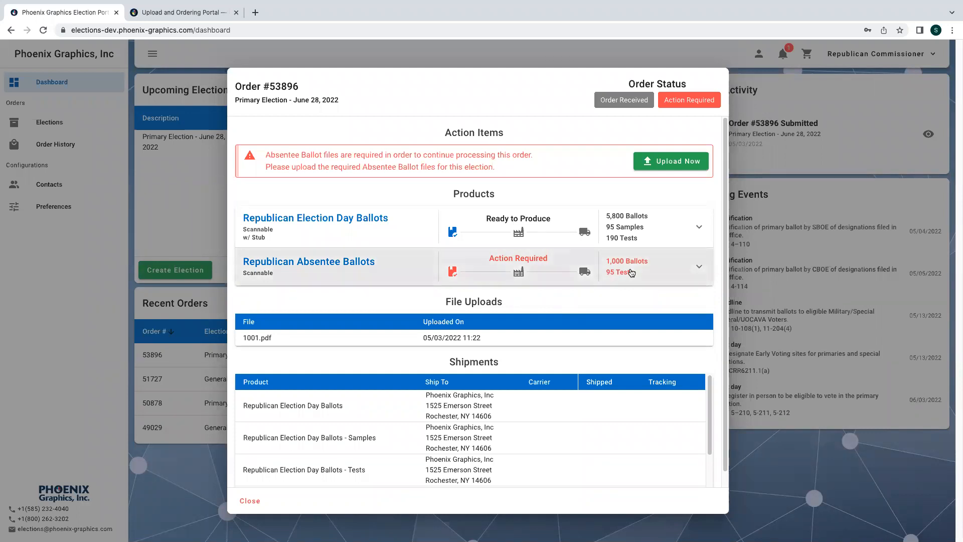
{"action": "scroll", "coordinate": [530, 356], "scroll_direction": "down", "scroll_amount": 6}
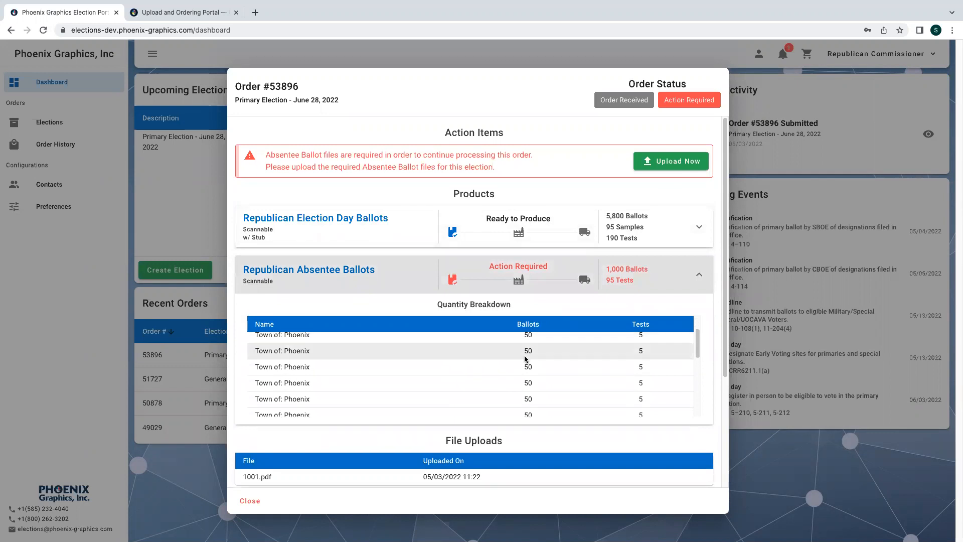
{"action": "scroll", "coordinate": [524, 357], "scroll_direction": "down", "scroll_amount": 2}
{"action": "scroll", "coordinate": [525, 358], "scroll_direction": "up", "scroll_amount": 2}
{"action": "scroll", "coordinate": [528, 355], "scroll_direction": "up", "scroll_amount": 1}
{"action": "left_click", "coordinate": [656, 152]}
{"action": "left_click", "coordinate": [461, 286]}
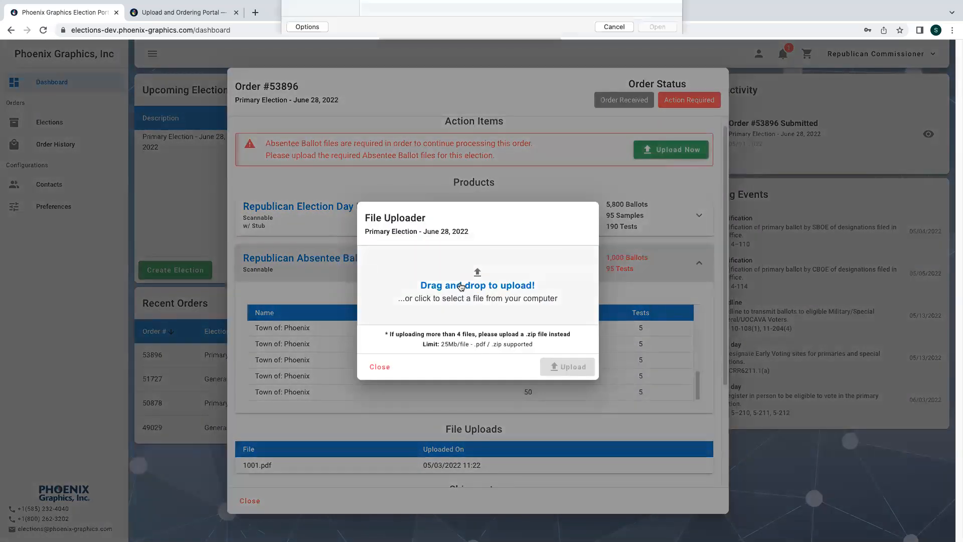
{"action": "left_click", "coordinate": [482, 73]}
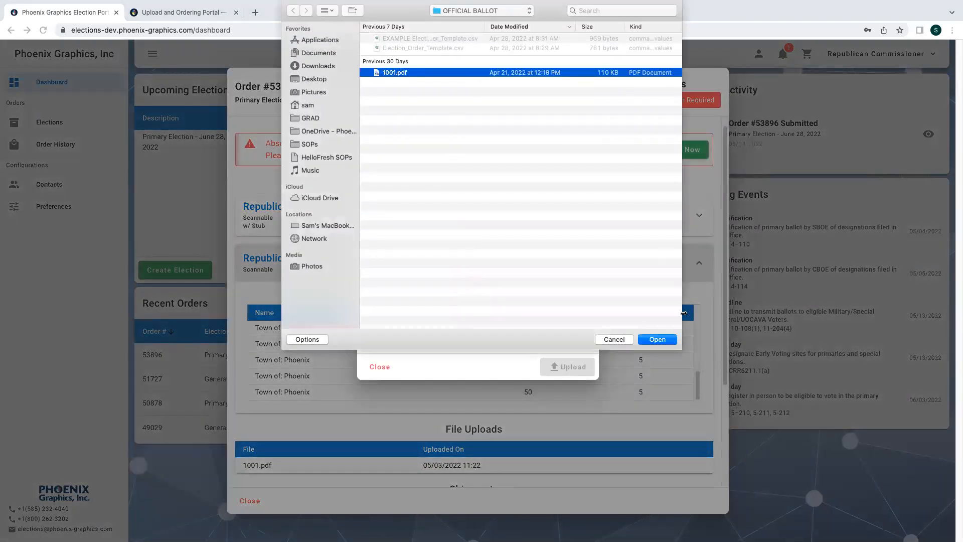
{"action": "left_click", "coordinate": [668, 341]}
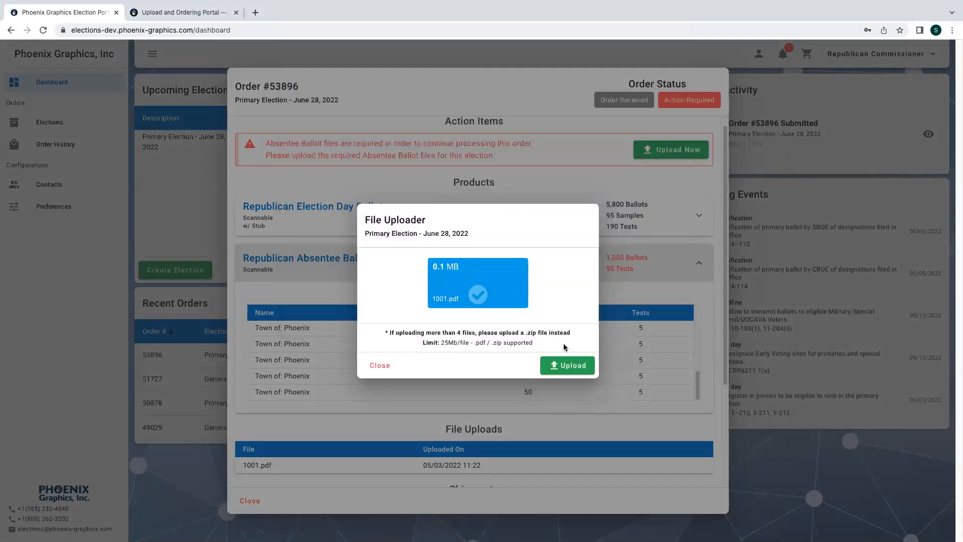
{"action": "left_click", "coordinate": [561, 367]}
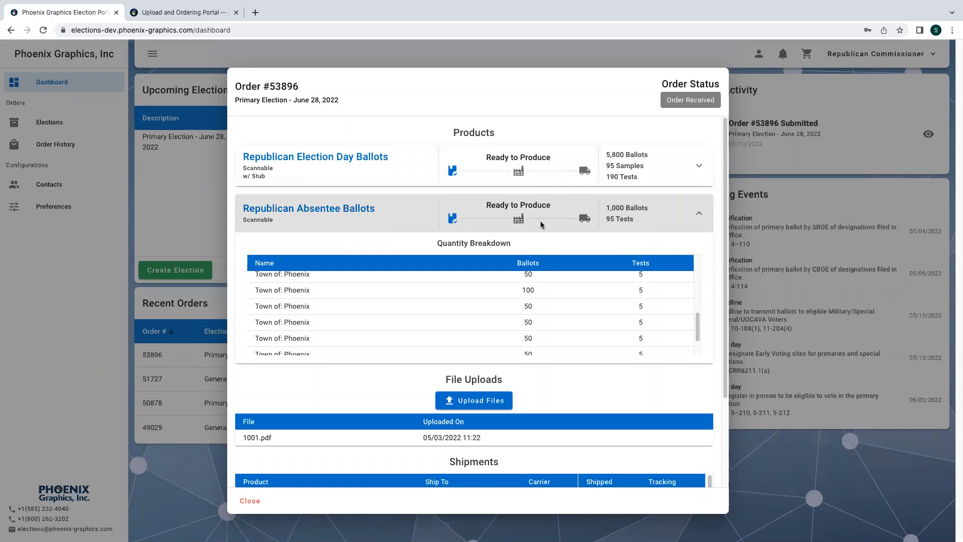
{"action": "left_click", "coordinate": [699, 214]}
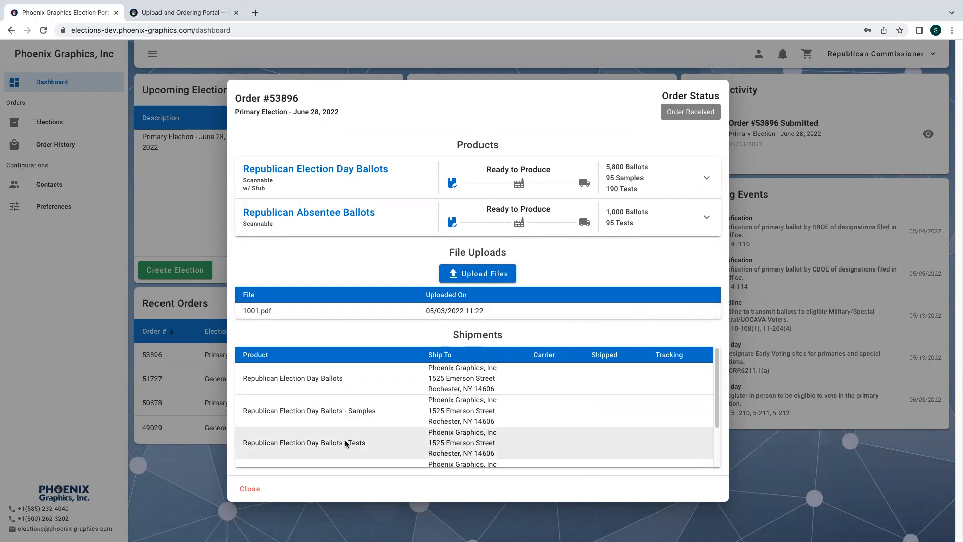
- Close the order details, log out, and log back in with the shared elections account email
{"action": "left_click", "coordinate": [260, 490]}
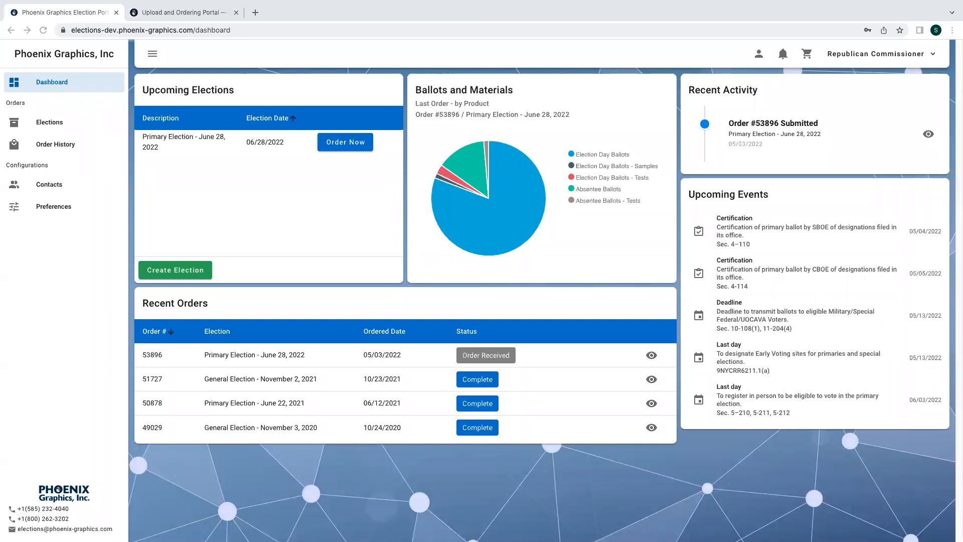
{"action": "left_click", "coordinate": [875, 59]}
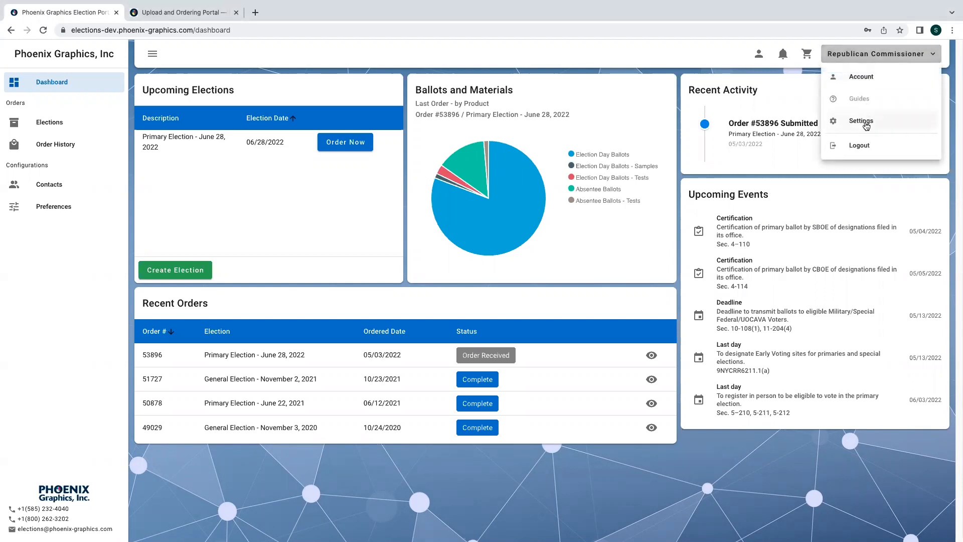
{"action": "left_click", "coordinate": [860, 145]}
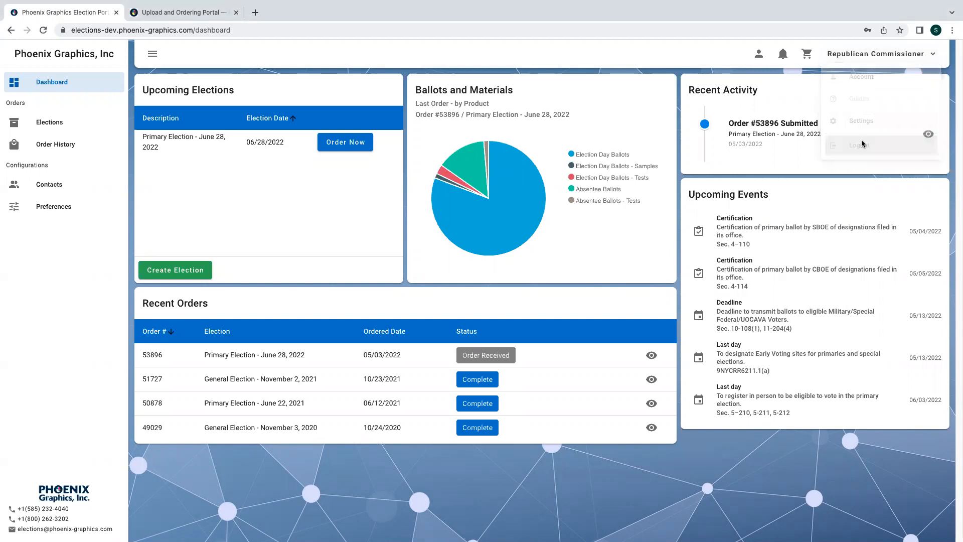
{"action": "left_click", "coordinate": [426, 296]}
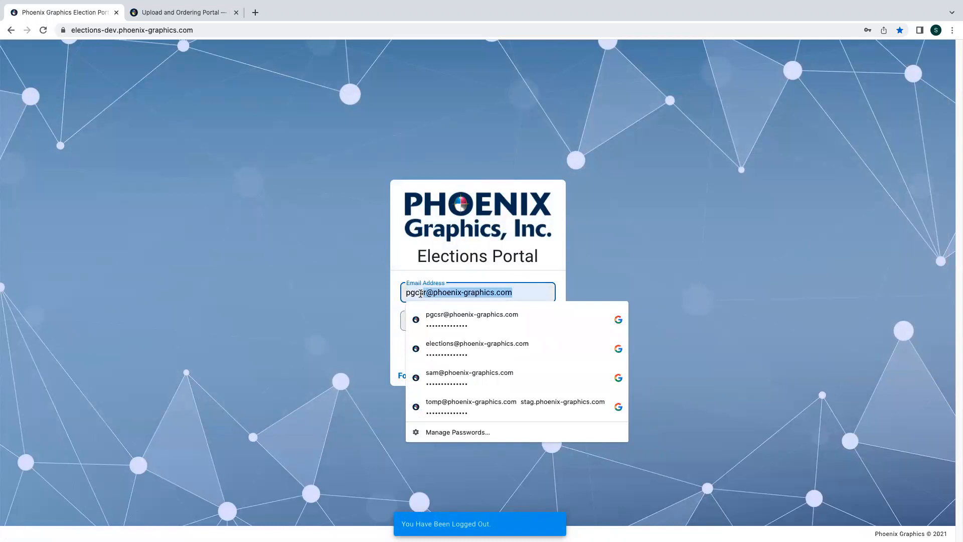
{"action": "double_click", "coordinate": [413, 293]}
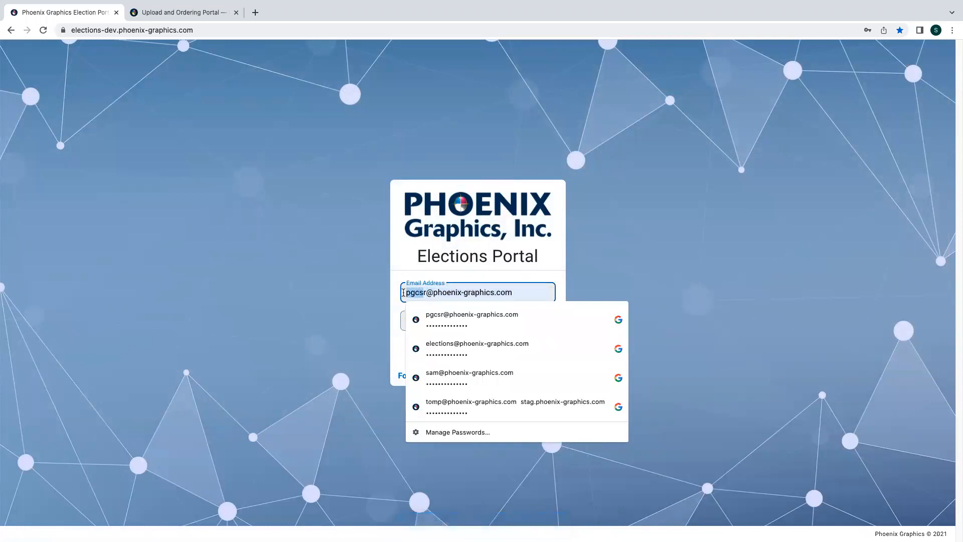
{"action": "type", "text": "elections"}
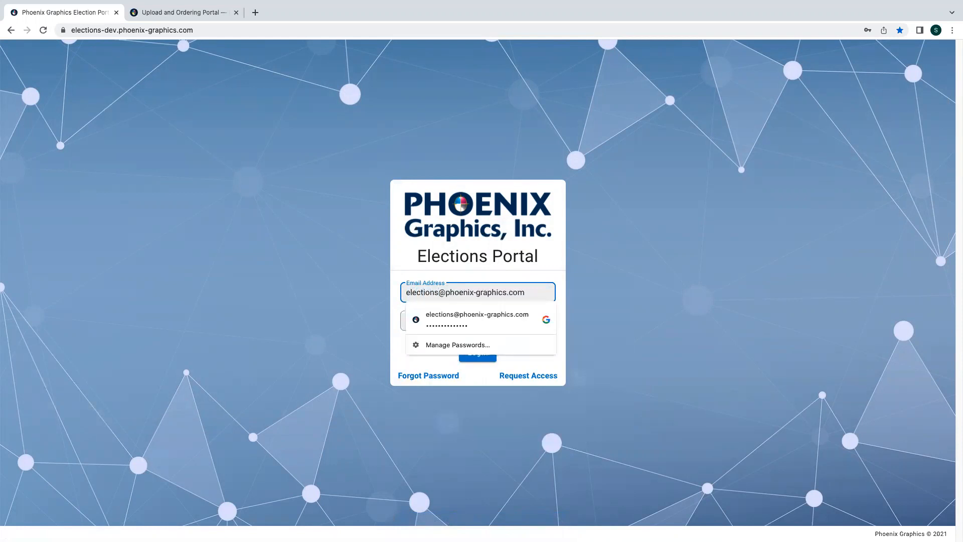
{"action": "key", "text": "Return"}
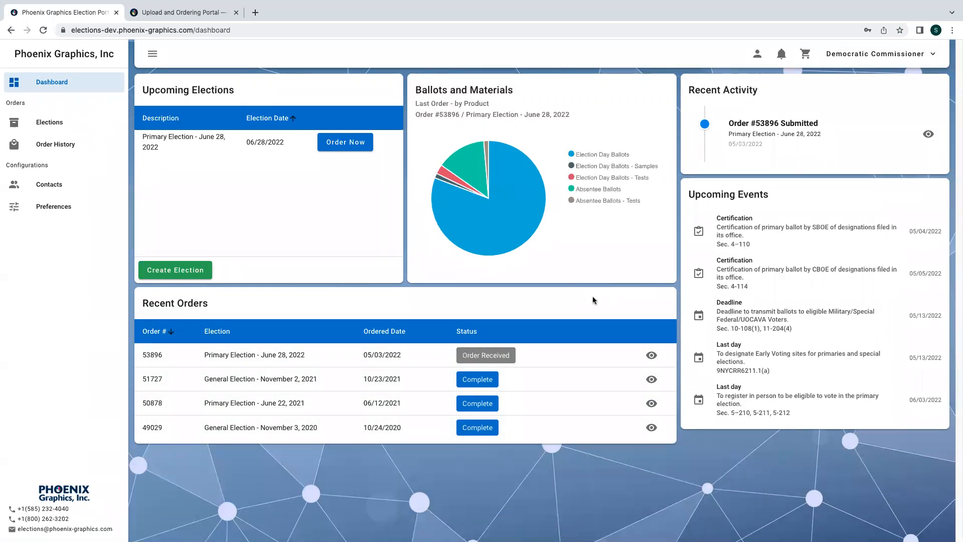
- Review order 53896's details, then start a new Primary Election - June 28, 2022 order
{"action": "left_click", "coordinate": [652, 355]}
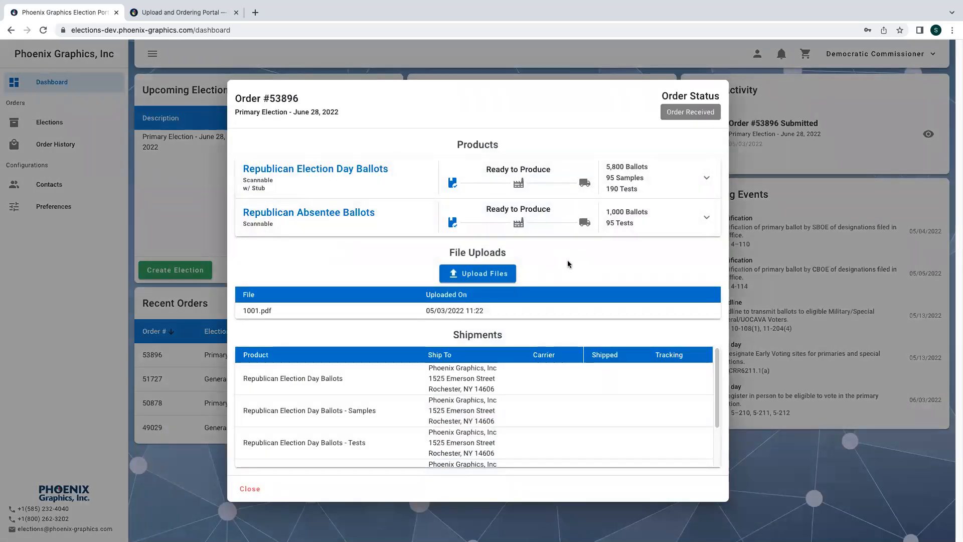
{"action": "left_click", "coordinate": [253, 485]}
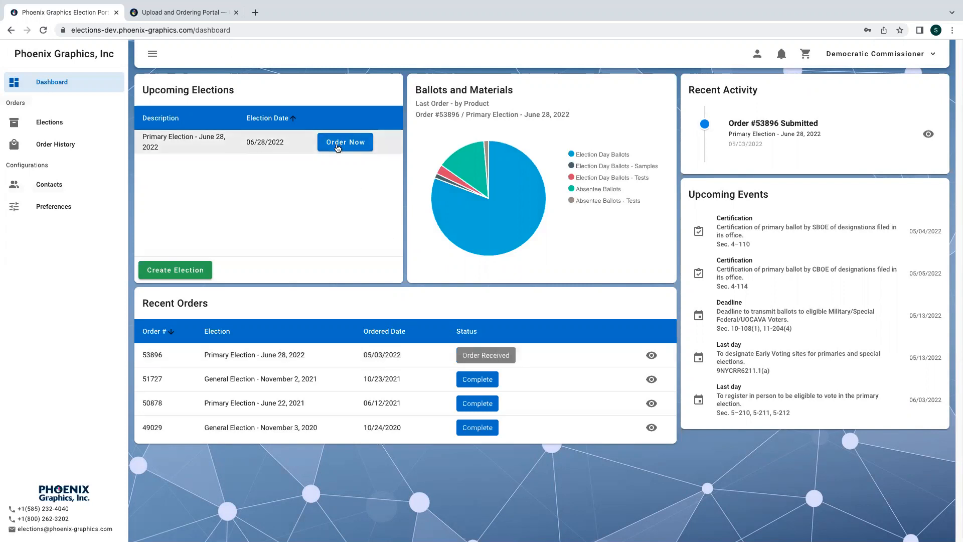
{"action": "left_click", "coordinate": [338, 148]}
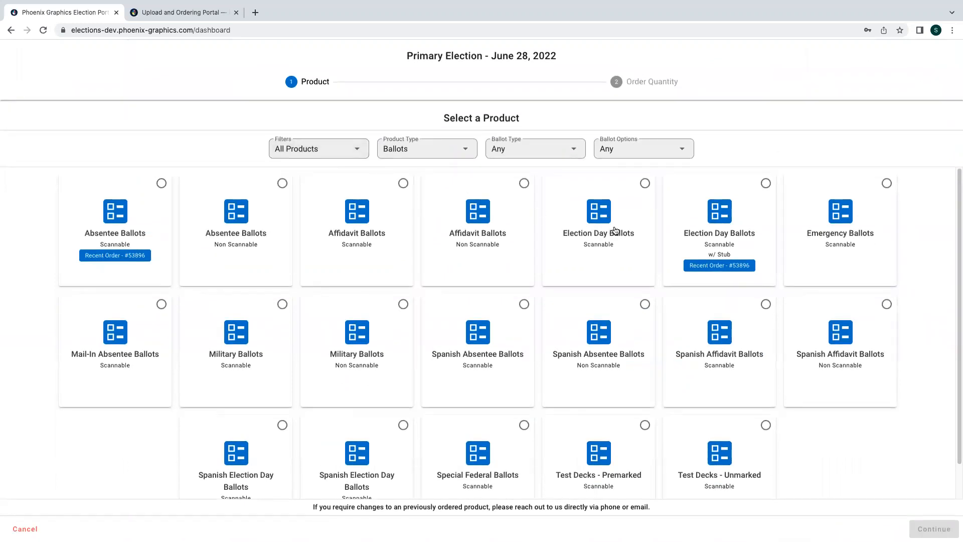
- Pick Election Day Ballots w/ Stub and set Party to Democratic, listing its 19 districts
{"action": "left_click", "coordinate": [713, 232]}
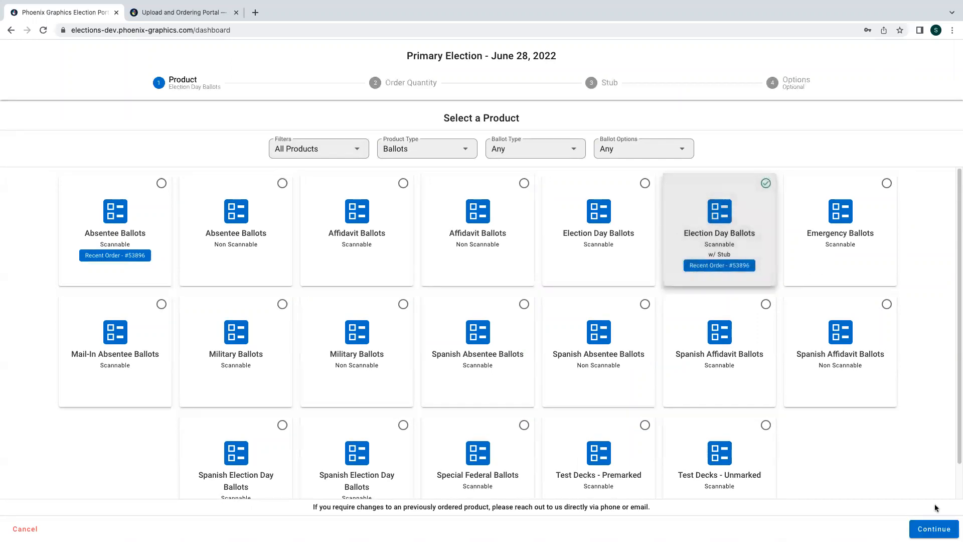
{"action": "left_click", "coordinate": [931, 528]}
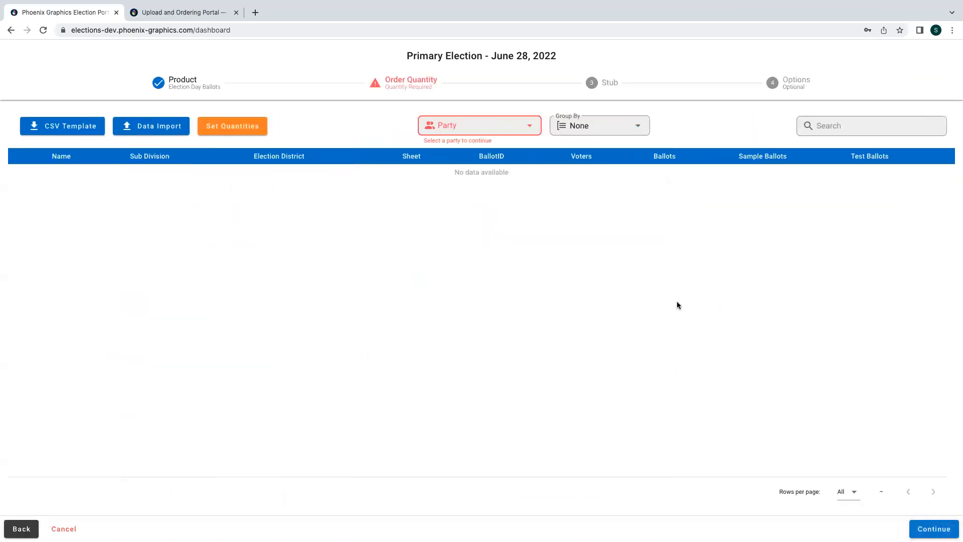
{"action": "left_click", "coordinate": [494, 126]}
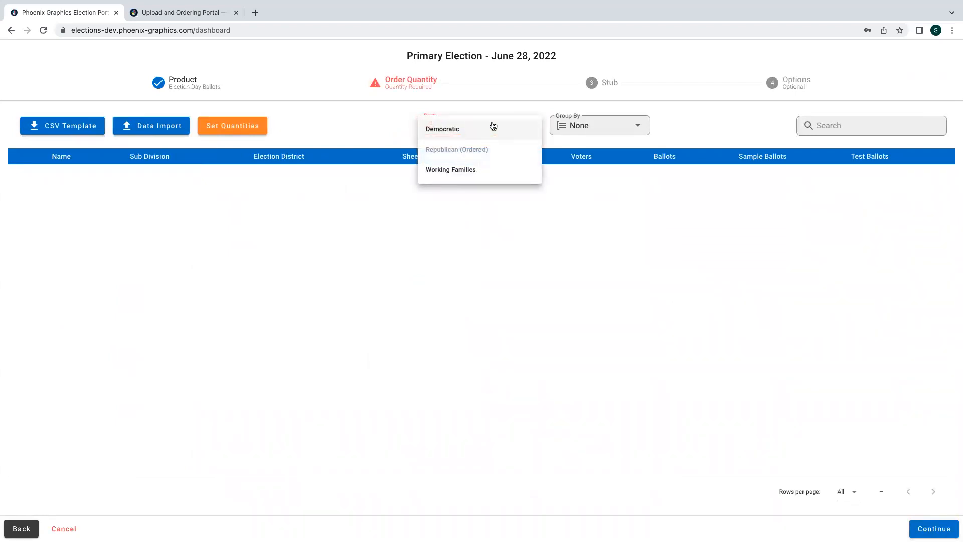
{"action": "left_click", "coordinate": [453, 131]}
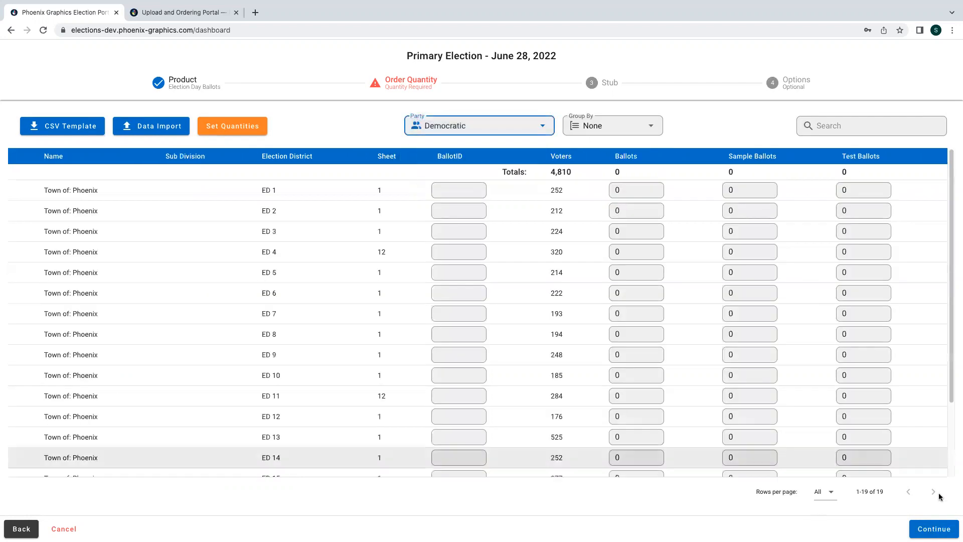
{"action": "left_click", "coordinate": [489, 123]}
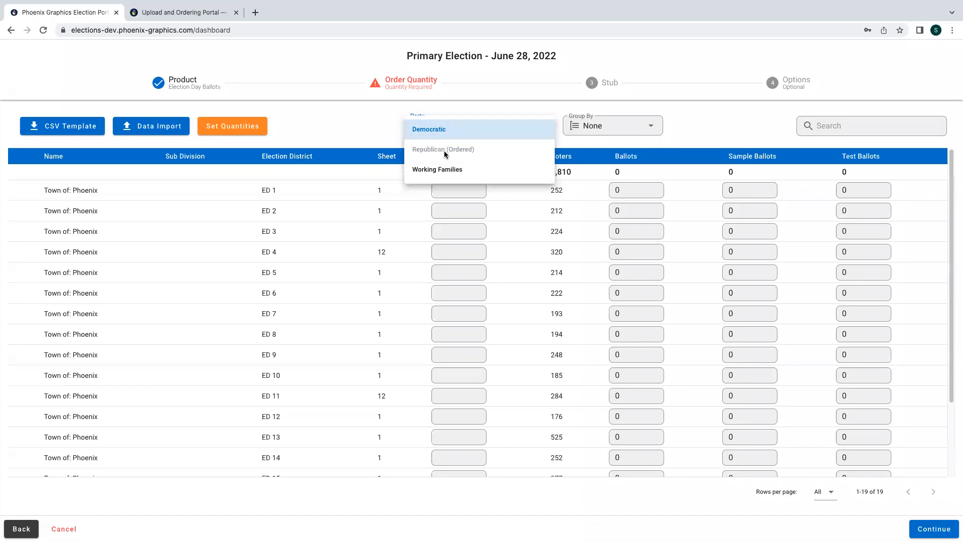
{"action": "left_click", "coordinate": [470, 129]}
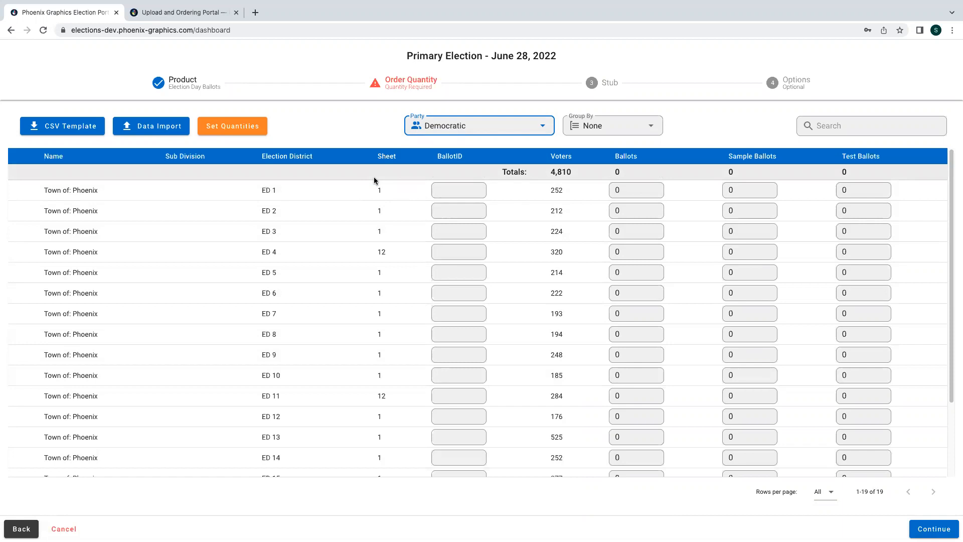
- Download the CSV template and import the EXAMPLE template CSV, giving each district 1250 ballots
{"action": "left_click", "coordinate": [60, 125]}
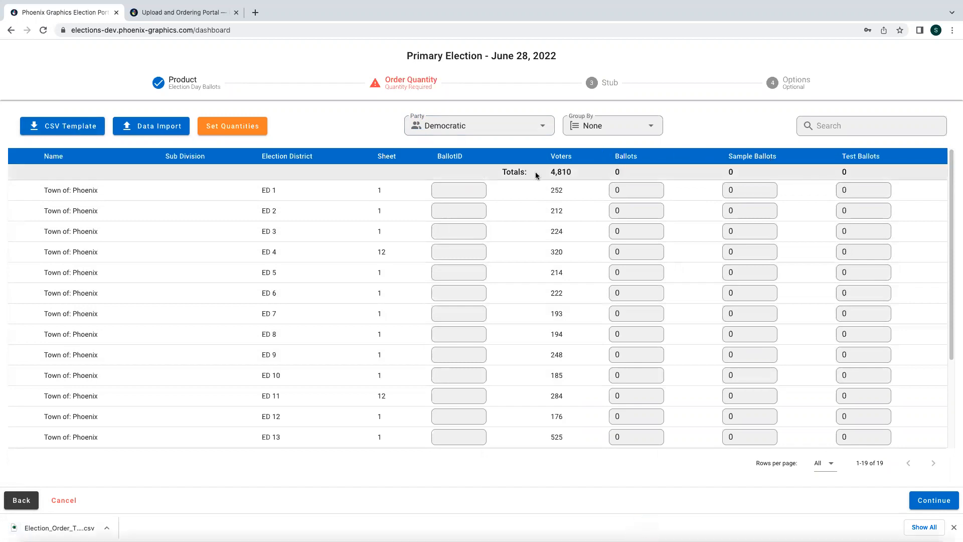
{"action": "left_click", "coordinate": [146, 128]}
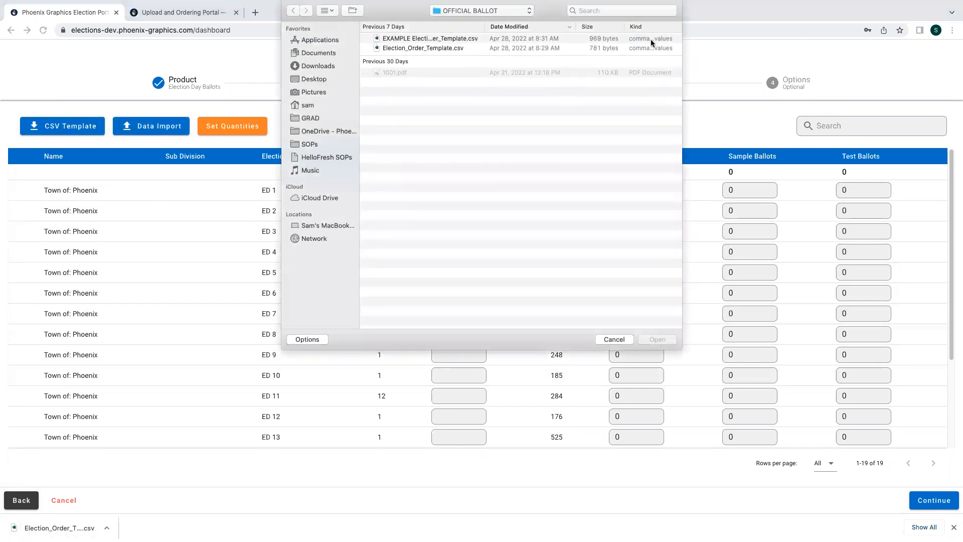
{"action": "left_click", "coordinate": [635, 41]}
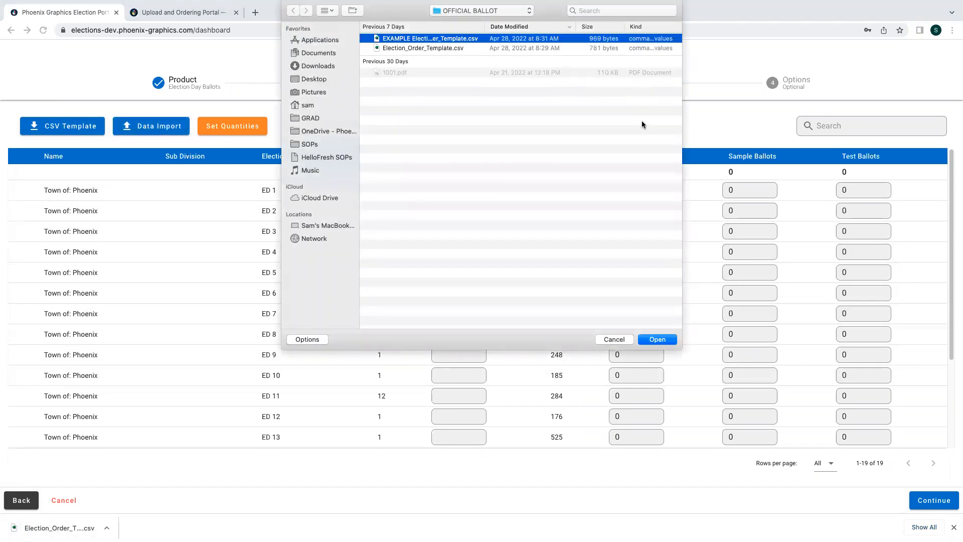
{"action": "left_click", "coordinate": [657, 340]}
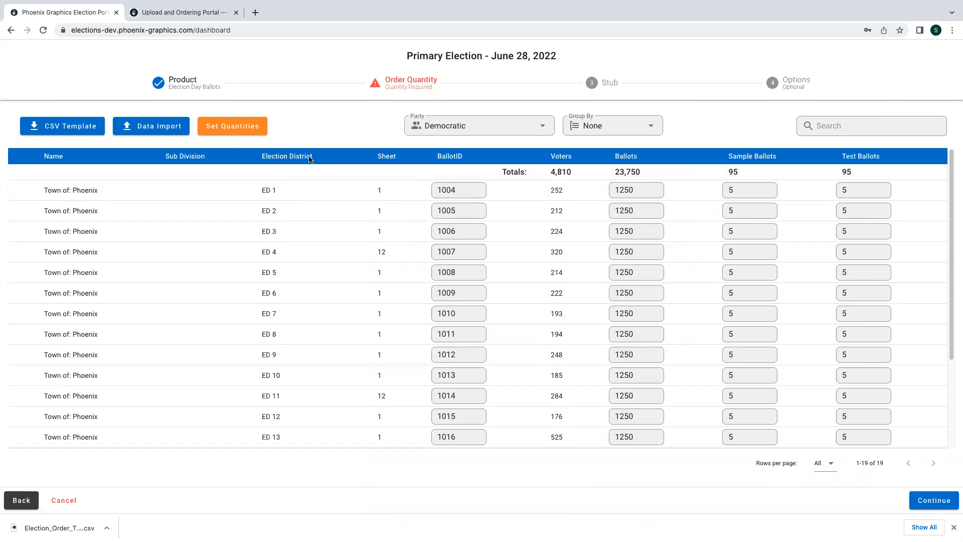
- Bulk-set every district to ballots at 110 percent, 5 sample and 10 test ballots each
{"action": "left_click", "coordinate": [222, 128]}
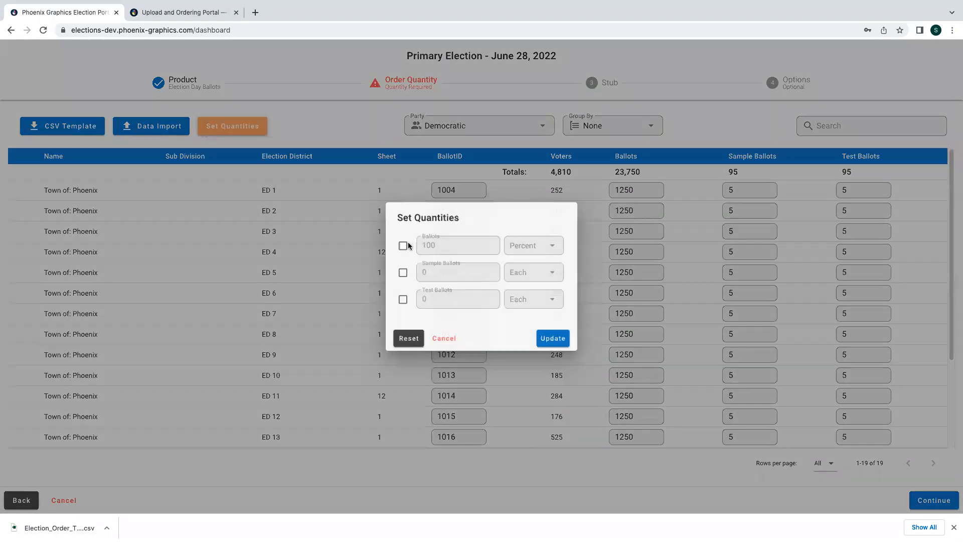
{"action": "left_click", "coordinate": [403, 245]}
{"action": "left_click", "coordinate": [439, 243]}
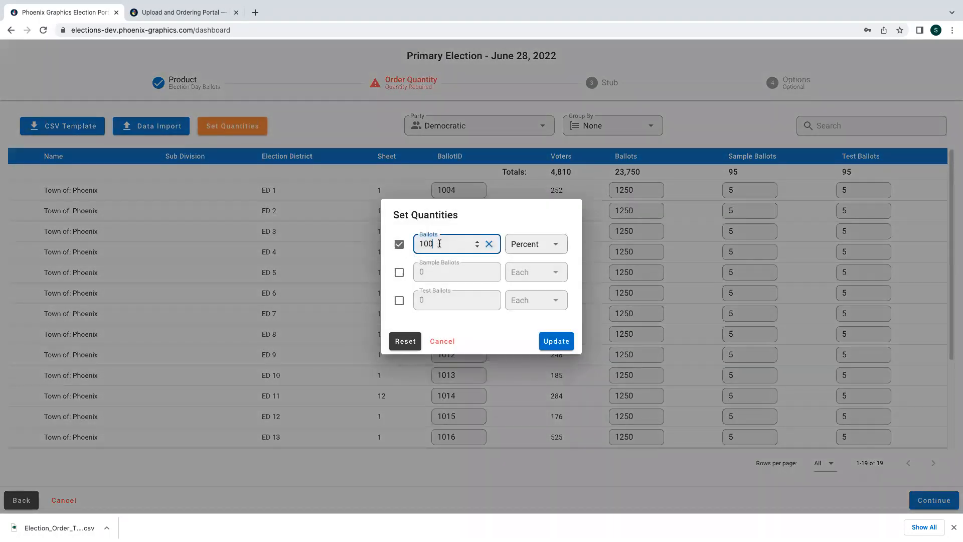
{"action": "key", "text": "BackSpace"}
{"action": "key", "text": "BackSpace"}
{"action": "type", "text": "10"}
{"action": "left_click", "coordinate": [400, 272]}
{"action": "left_click", "coordinate": [399, 301]}
{"action": "left_click", "coordinate": [431, 274]}
{"action": "type", "text": "5"}
{"action": "key", "text": "Tab"}
{"action": "type", "text": "10"}
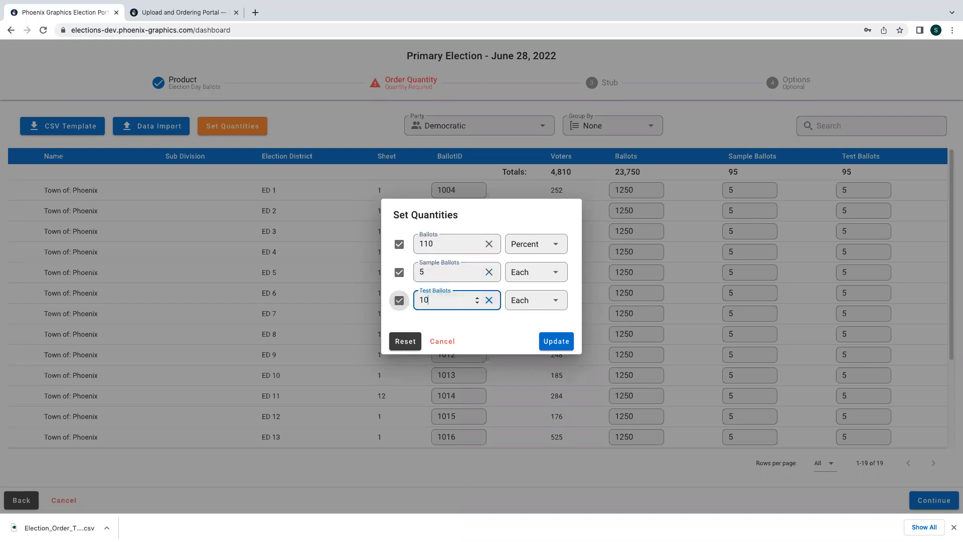
{"action": "left_click", "coordinate": [556, 345]}
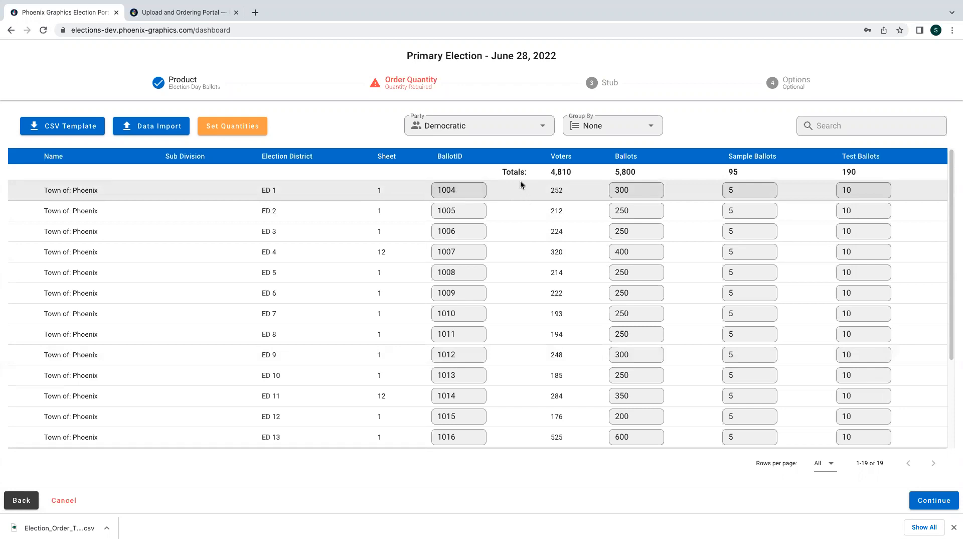
- Keep AFFIDAVIT as stub Checkbox 1, approve the stub content, and continue to file uploads
{"action": "left_click", "coordinate": [922, 498]}
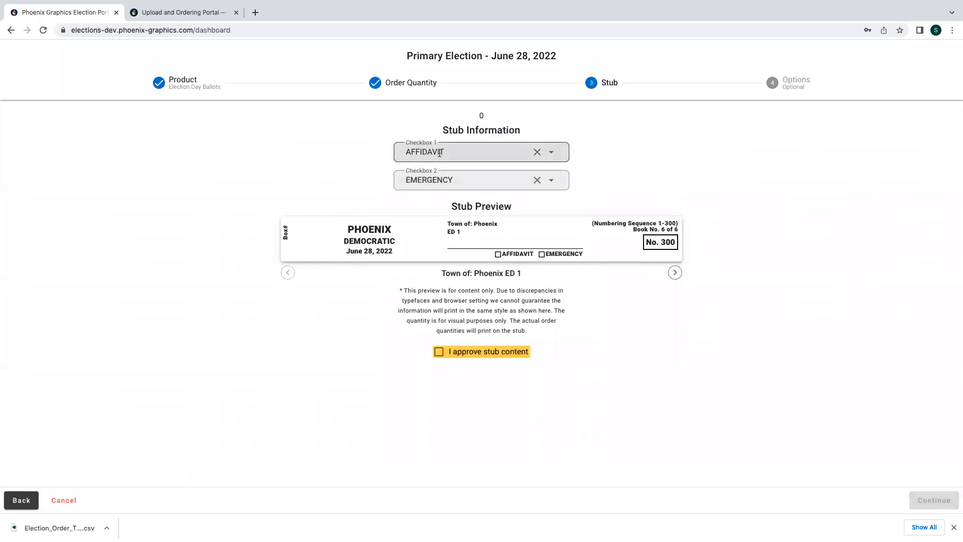
{"action": "left_click", "coordinate": [445, 153]}
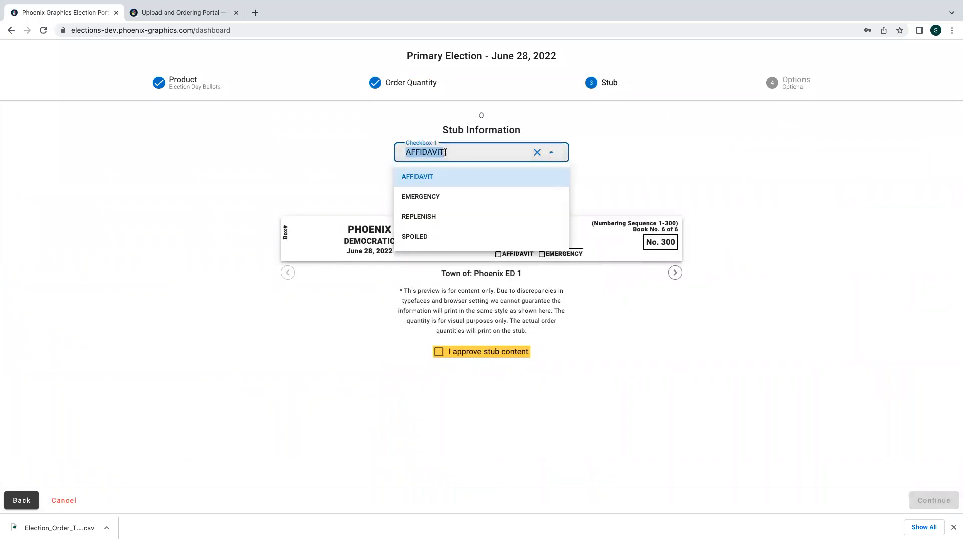
{"action": "left_click", "coordinate": [447, 153]}
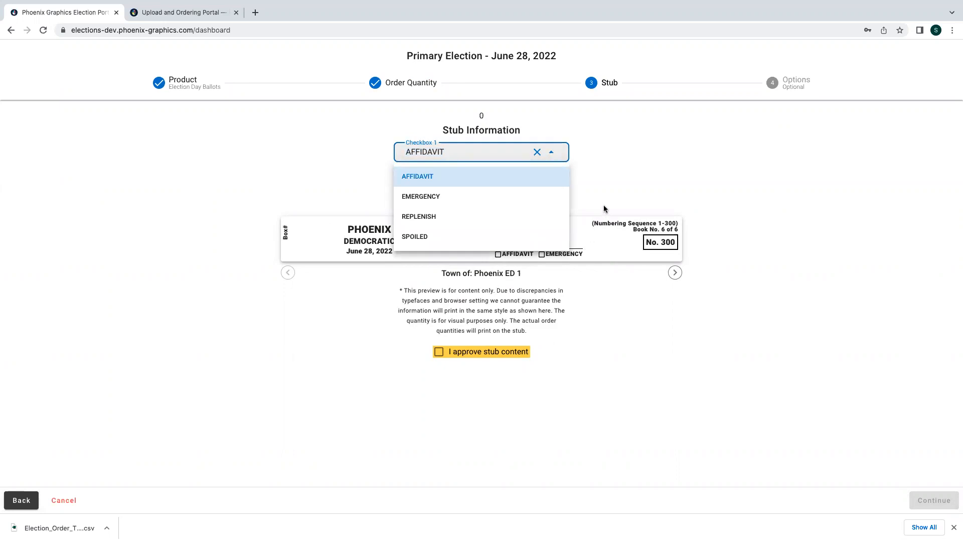
{"action": "left_click", "coordinate": [604, 208]}
{"action": "left_click", "coordinate": [439, 351]}
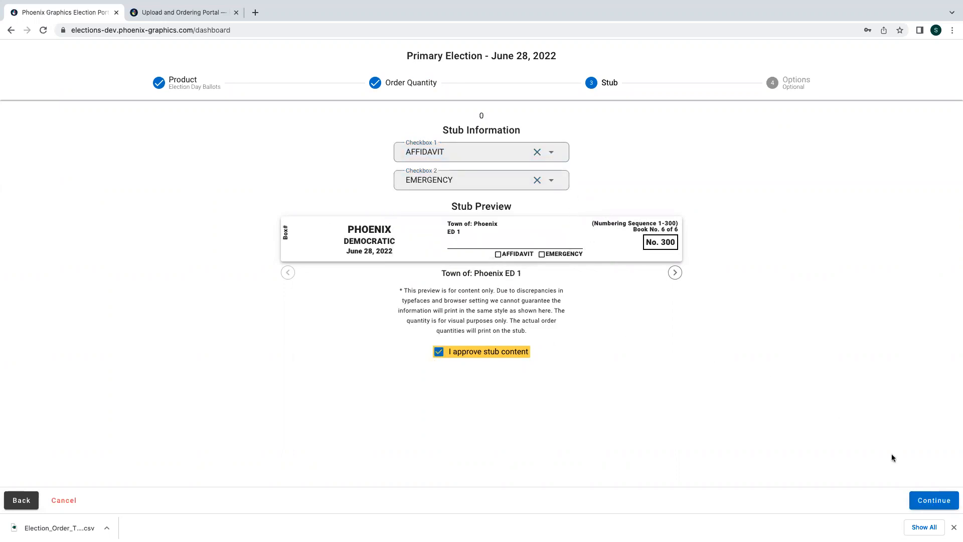
{"action": "left_click", "coordinate": [929, 494]}
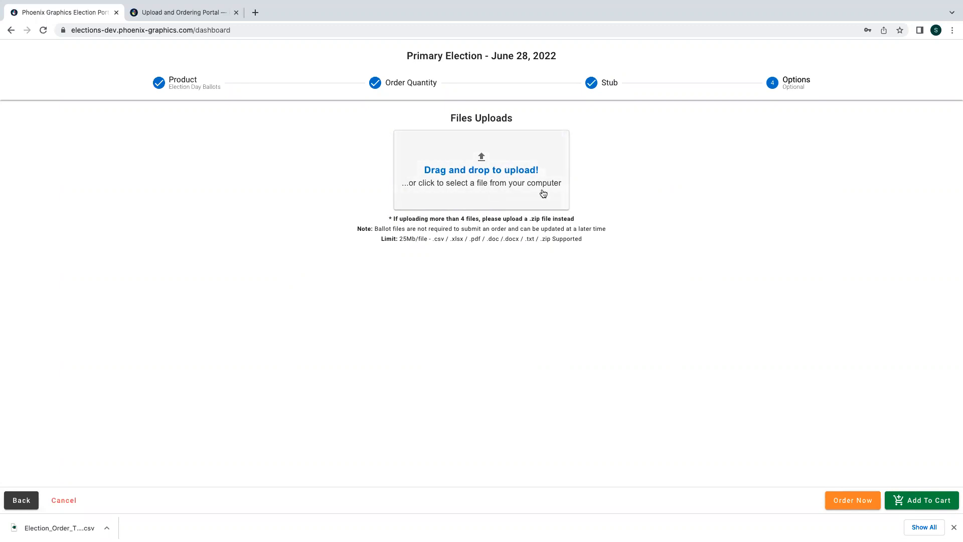
- Add the Democratic Election Day ballots to the cart and start another Primary Election order
{"action": "left_click", "coordinate": [919, 512]}
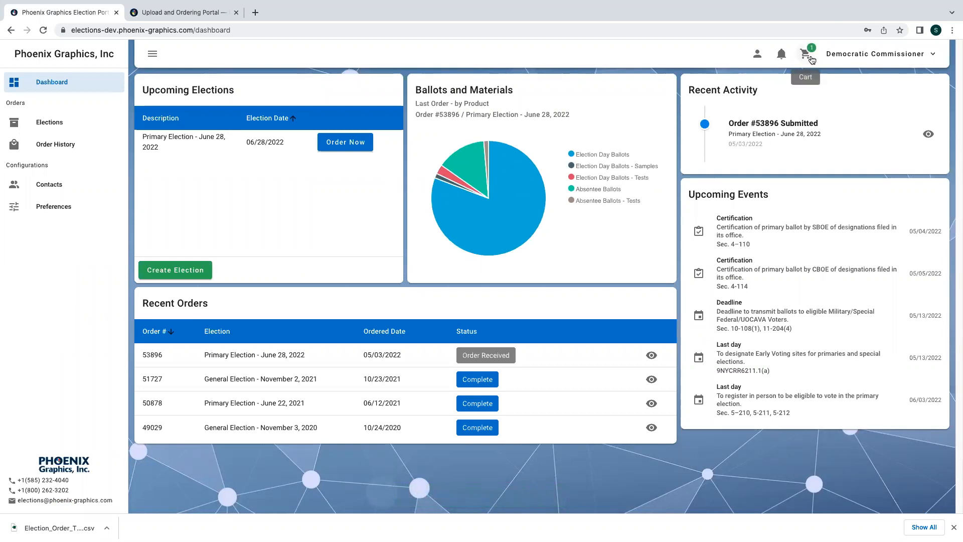
{"action": "left_click", "coordinate": [781, 55]}
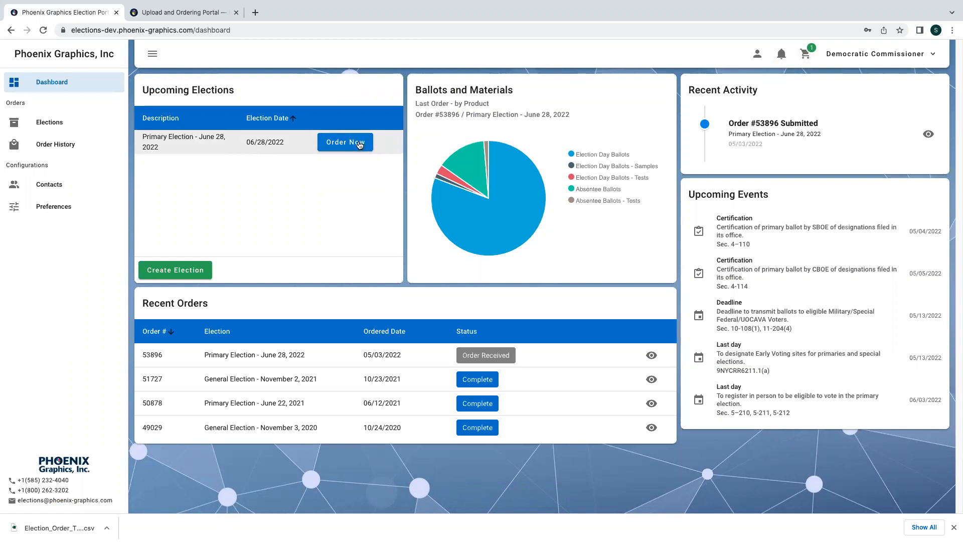
{"action": "left_click", "coordinate": [361, 144]}
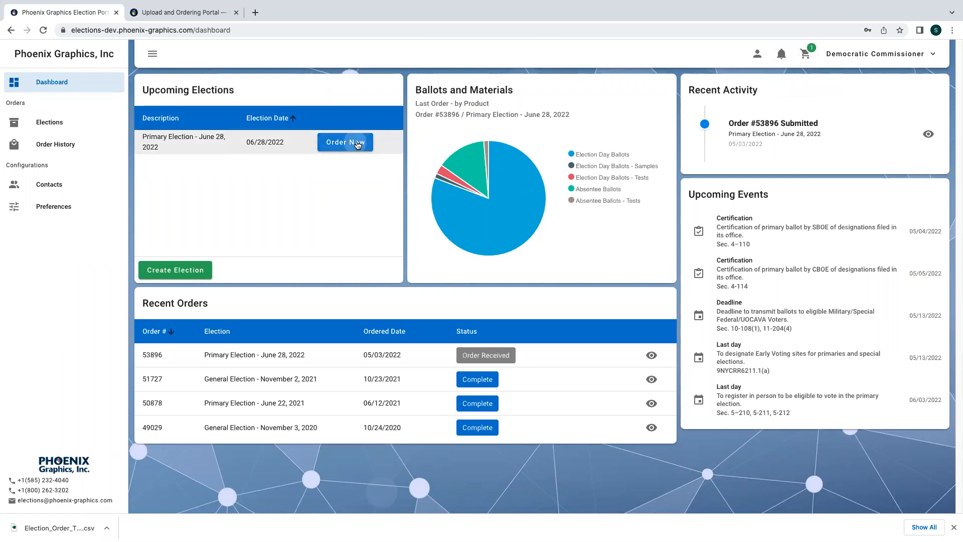
- Choose scannable Absentee Ballots as the product and set Party to Democratic
{"action": "left_click", "coordinate": [117, 225]}
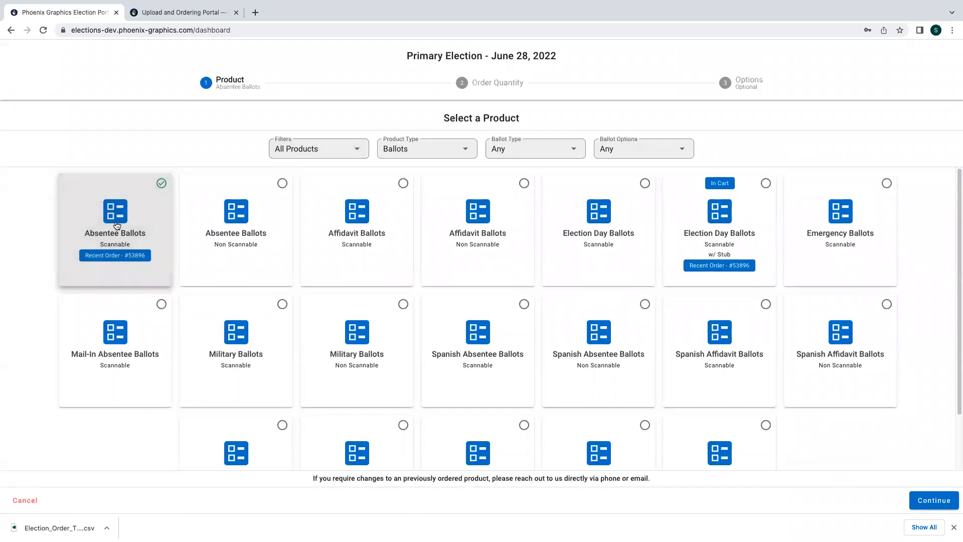
{"action": "left_click", "coordinate": [934, 500]}
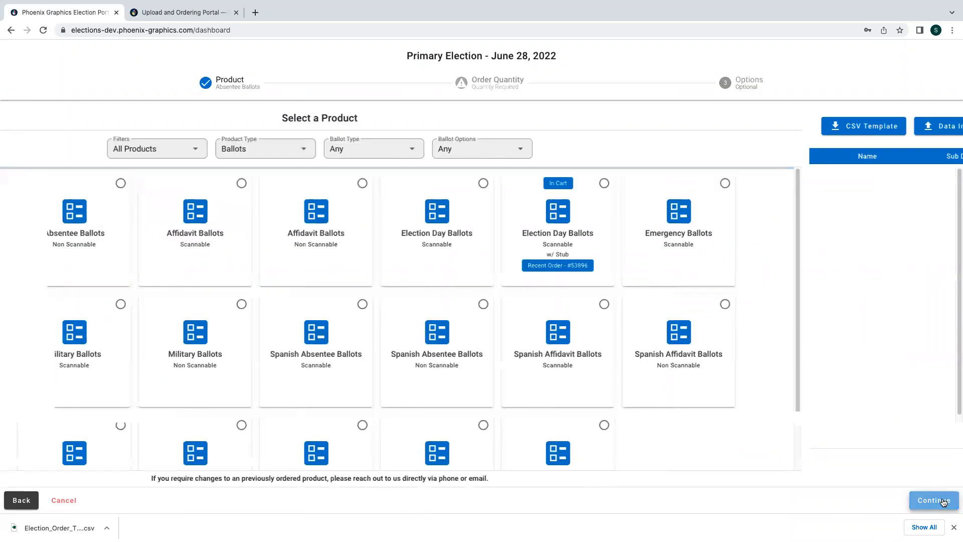
{"action": "left_click", "coordinate": [499, 131]}
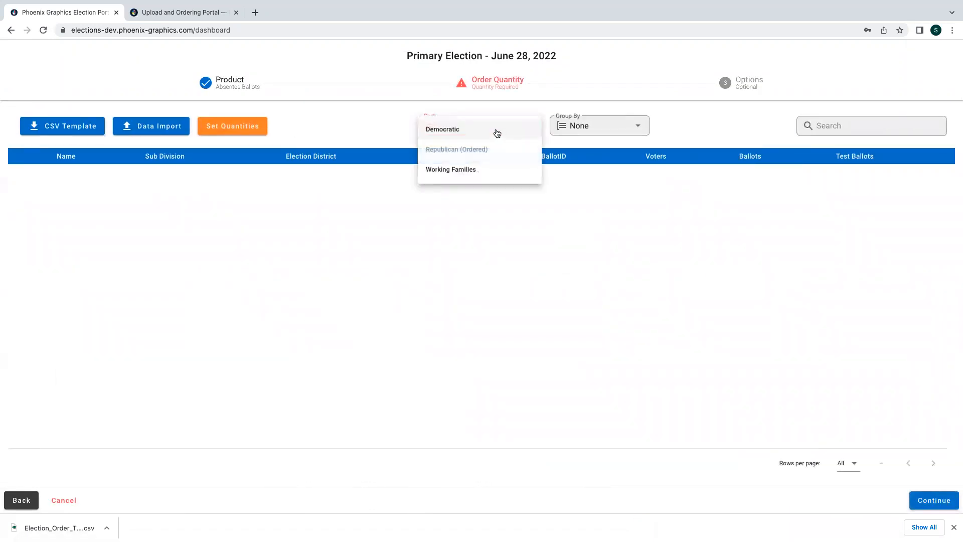
{"action": "left_click", "coordinate": [462, 132]}
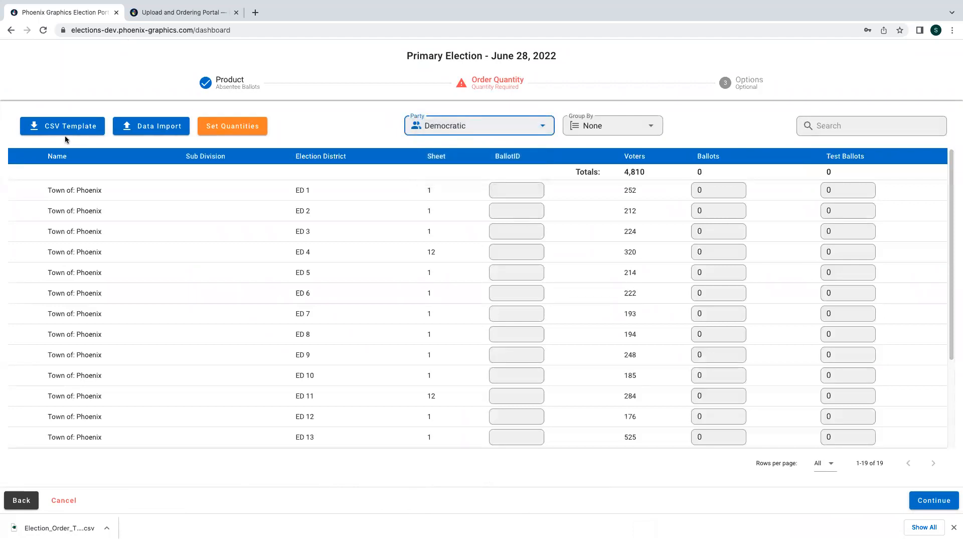
- Bulk-set district quantities to 1,000 ballots and 190 test ballots total, then continue to file uploads
{"action": "left_click", "coordinate": [244, 129]}
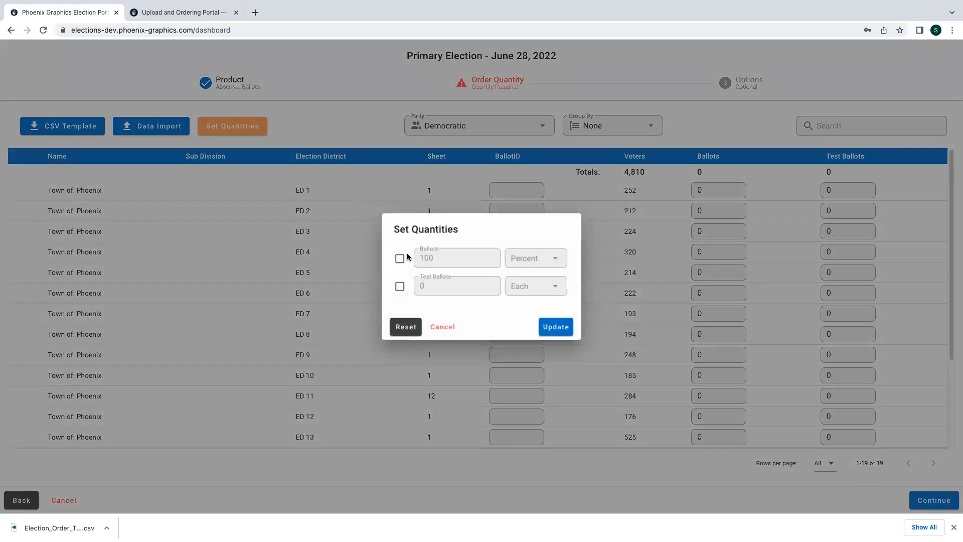
{"action": "left_click", "coordinate": [399, 258]}
{"action": "left_click", "coordinate": [433, 257]}
{"action": "key", "text": "BackSpace"}
{"action": "left_click", "coordinate": [399, 286]}
{"action": "left_click", "coordinate": [422, 284]}
{"action": "type", "text": "10"}
{"action": "left_click", "coordinate": [550, 325]}
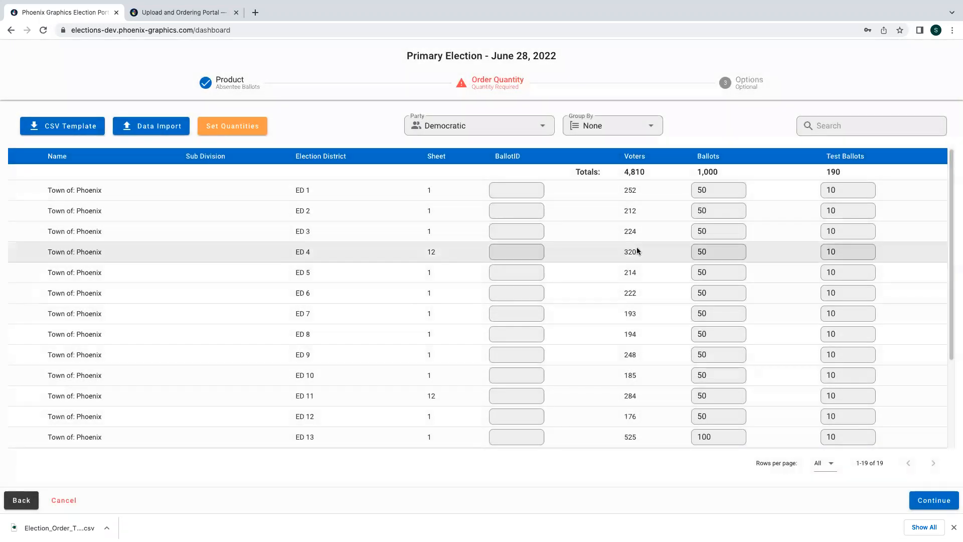
{"action": "scroll", "coordinate": [726, 218], "scroll_direction": "down", "scroll_amount": 1}
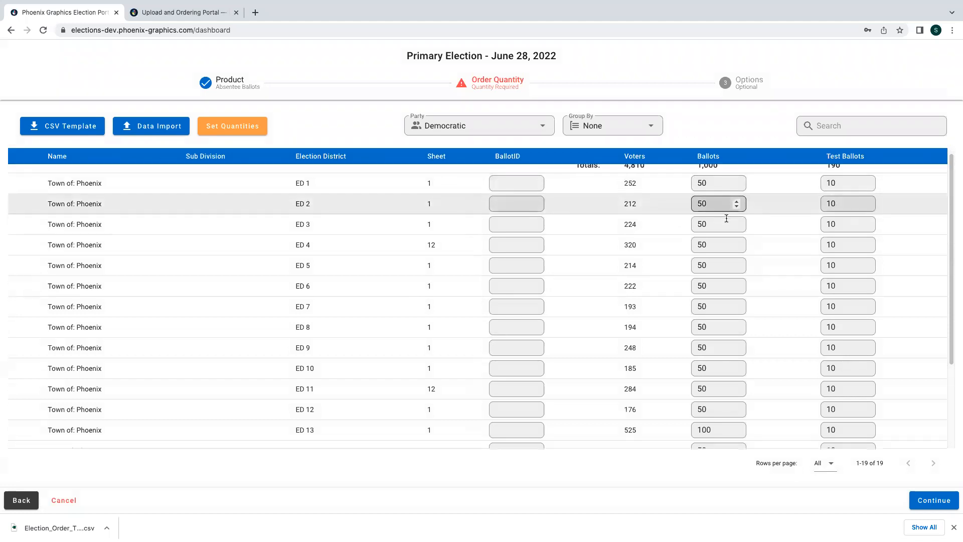
{"action": "scroll", "coordinate": [727, 218], "scroll_direction": "down", "scroll_amount": 3}
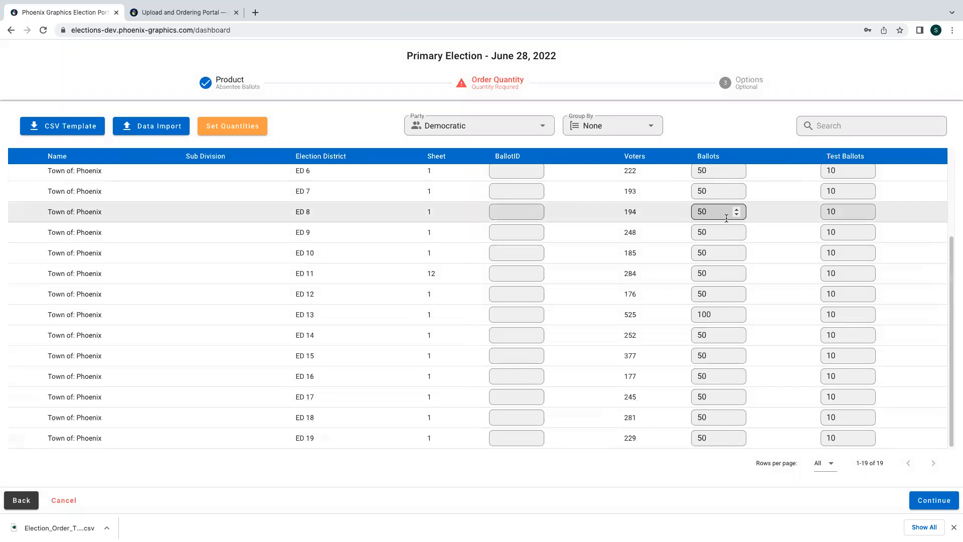
{"action": "left_click", "coordinate": [934, 502]}
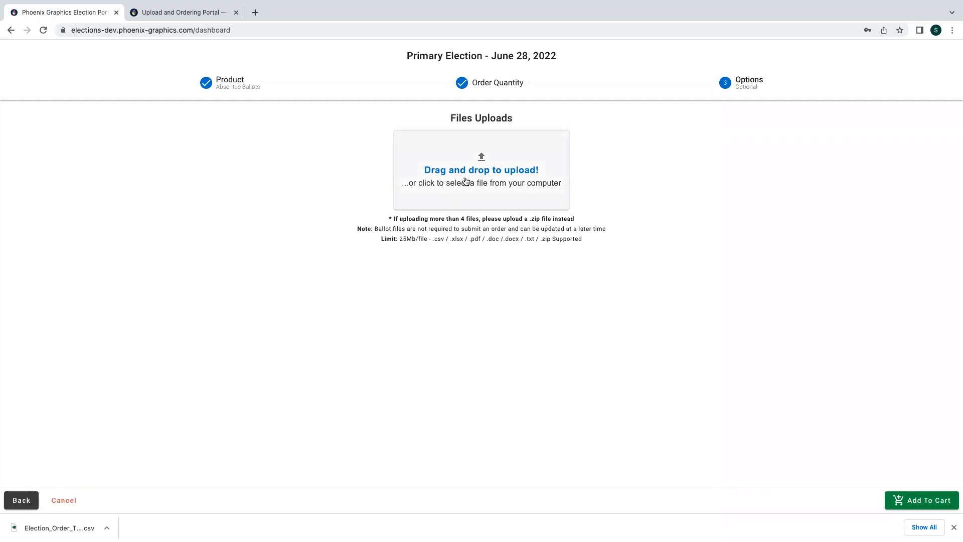
- Add the absentee ballots to the cart and view the cart holding 2 items
{"action": "left_click", "coordinate": [933, 504]}
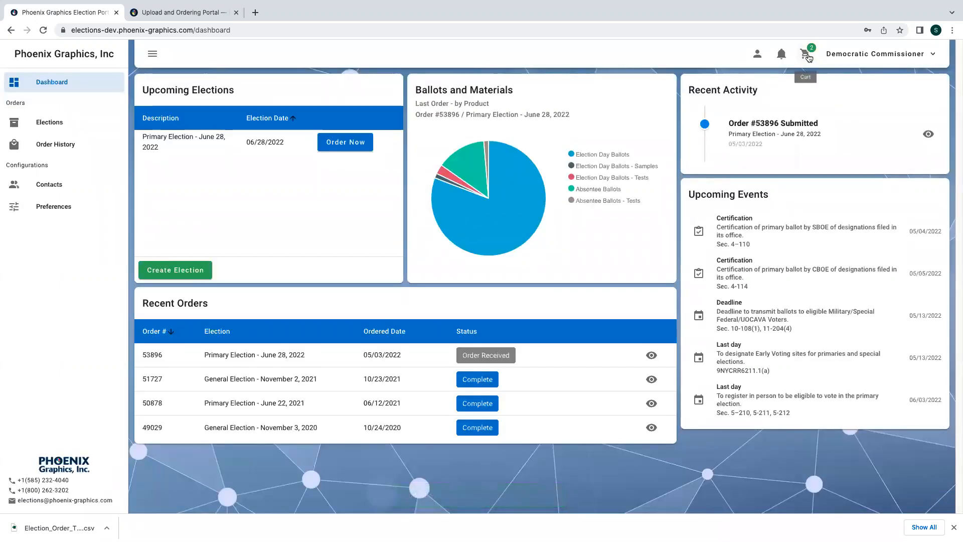
{"action": "left_click", "coordinate": [805, 53]}
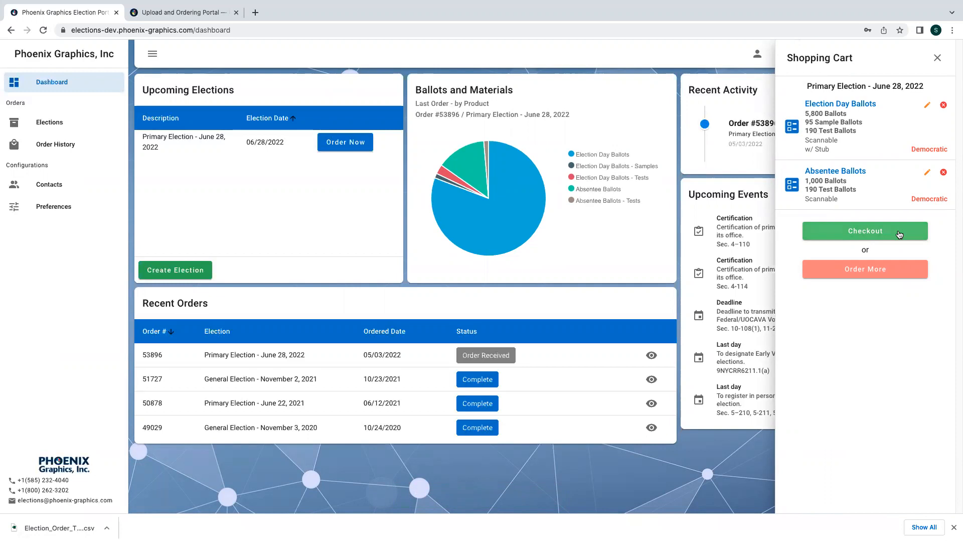
- Check out, accept the billing and shipping addresses, and submit the order
{"action": "left_click", "coordinate": [899, 234]}
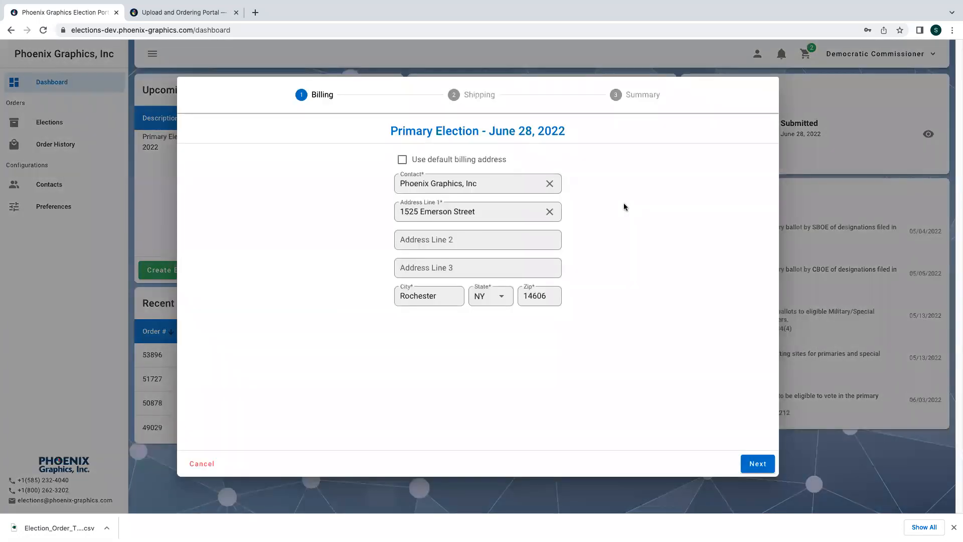
{"action": "left_click", "coordinate": [757, 463]}
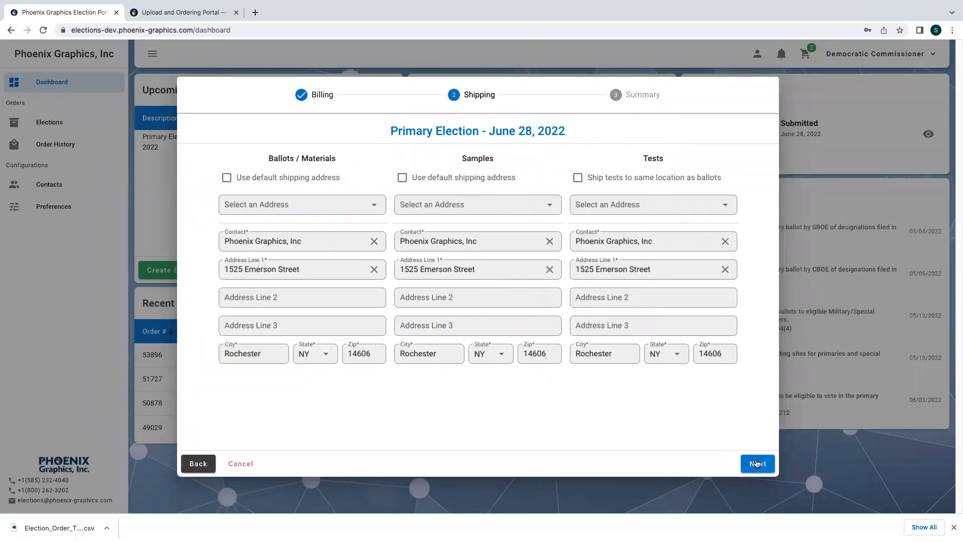
{"action": "left_click", "coordinate": [757, 463]}
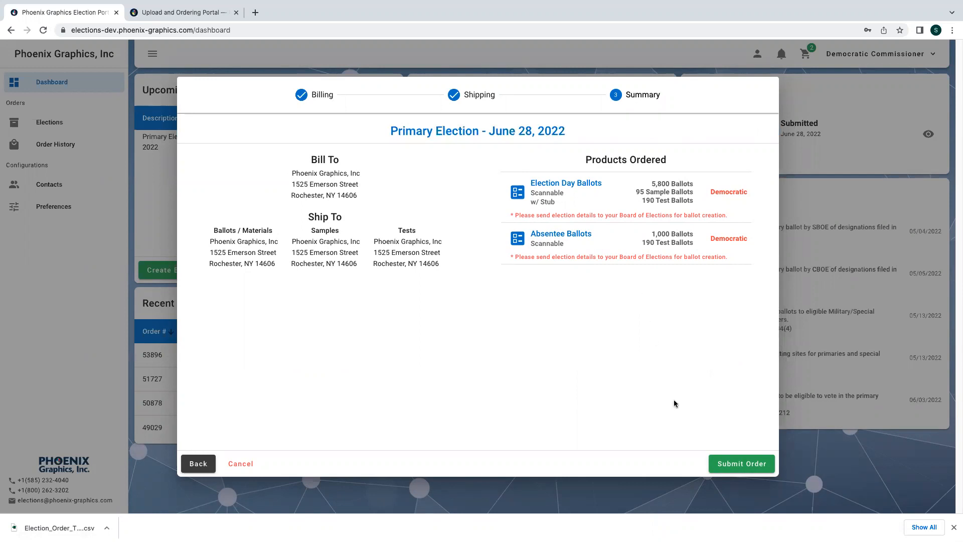
{"action": "left_click", "coordinate": [736, 464]}
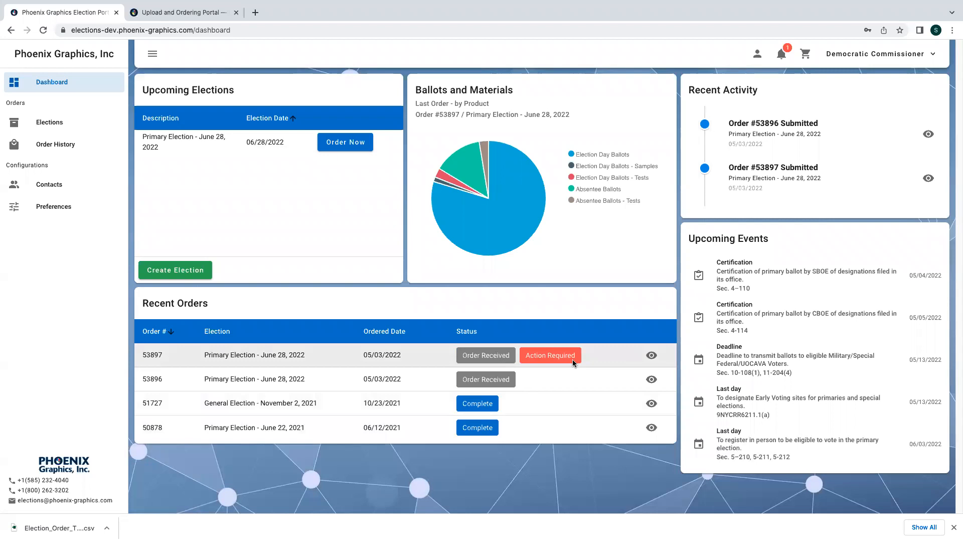
- Open order #53897's details and expand the Democratic Election Day Ballots breakdown
{"action": "left_click", "coordinate": [651, 357]}
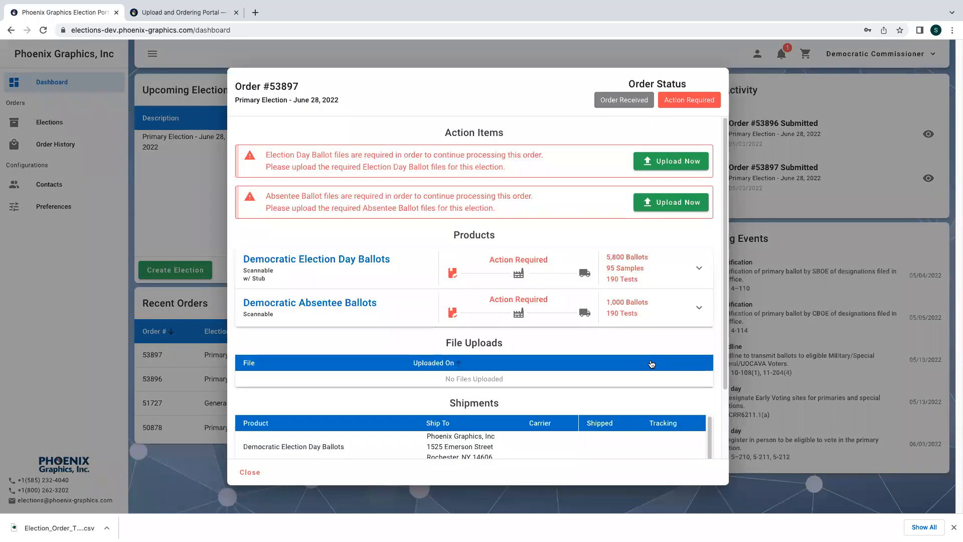
{"action": "left_click", "coordinate": [676, 282]}
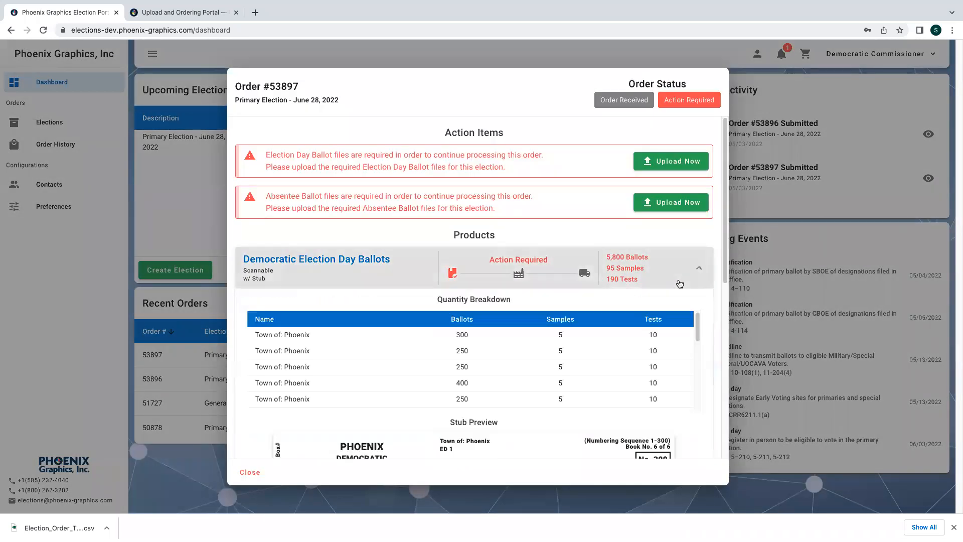
{"action": "scroll", "coordinate": [676, 306], "scroll_direction": "down", "scroll_amount": 3}
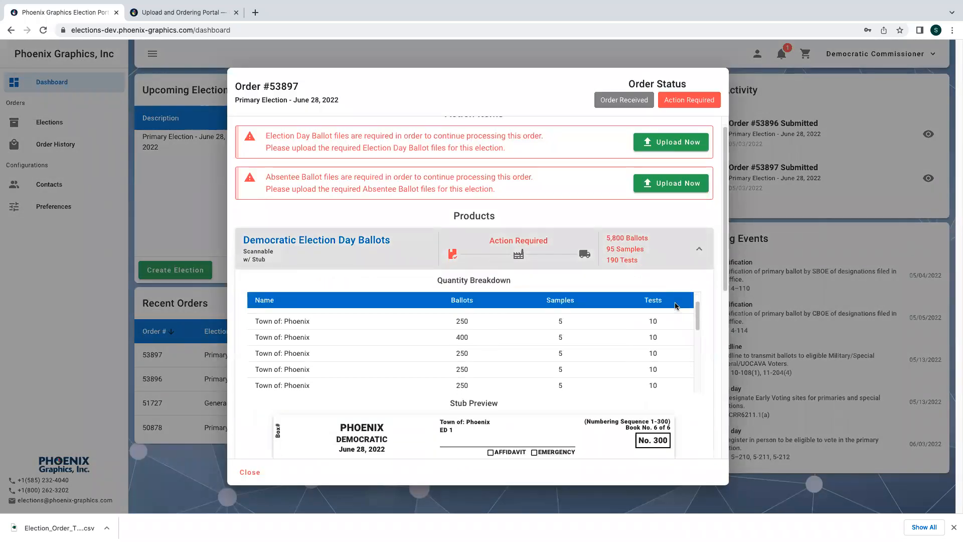
{"action": "scroll", "coordinate": [705, 332], "scroll_direction": "down", "scroll_amount": 2}
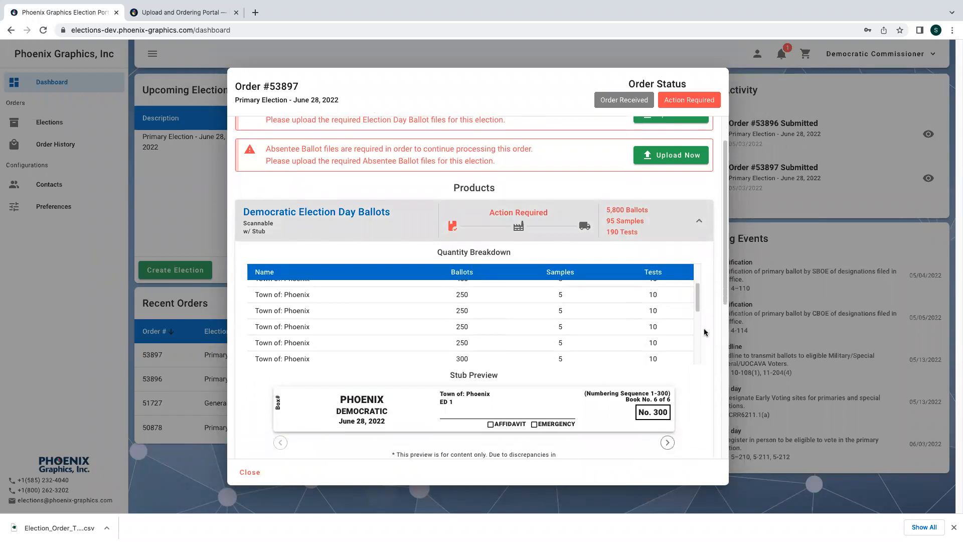
{"action": "scroll", "coordinate": [705, 332], "scroll_direction": "down", "scroll_amount": 2}
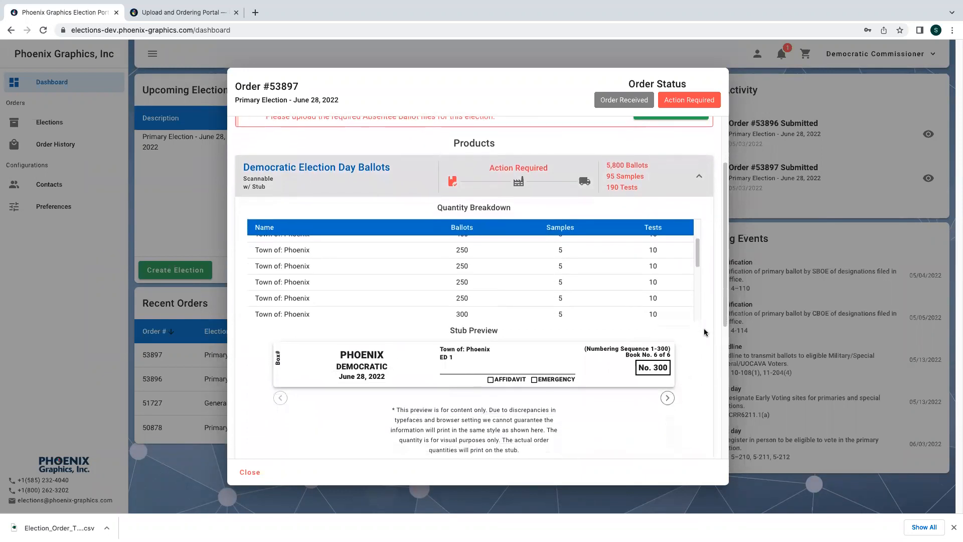
{"action": "scroll", "coordinate": [705, 332], "scroll_direction": "down", "scroll_amount": 1}
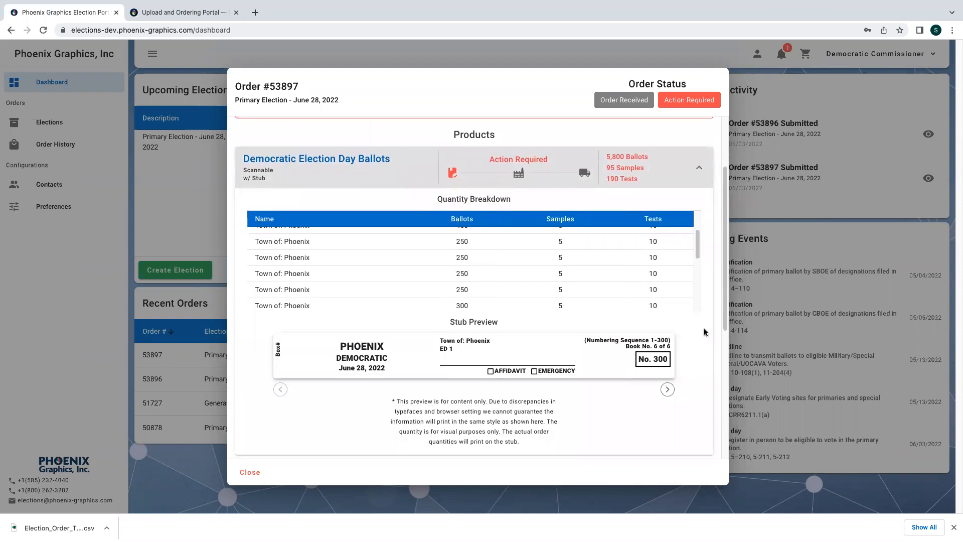
{"action": "scroll", "coordinate": [703, 328], "scroll_direction": "down", "scroll_amount": 5}
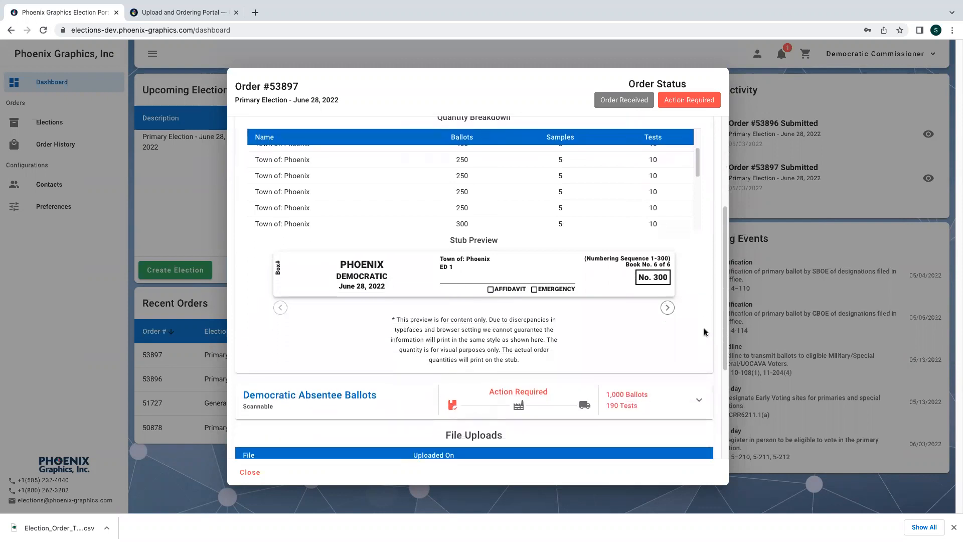
- Expand the Democratic Absentee Ballots breakdown and return to the top of the details
{"action": "left_click", "coordinate": [692, 396]}
{"action": "scroll", "coordinate": [686, 381], "scroll_direction": "down", "scroll_amount": 1}
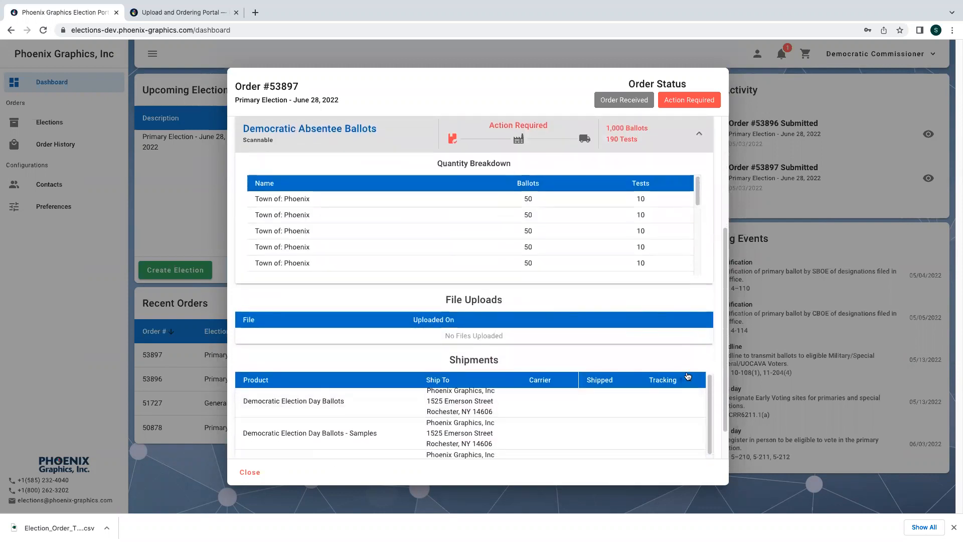
{"action": "scroll", "coordinate": [663, 399], "scroll_direction": "down", "scroll_amount": 2}
{"action": "scroll", "coordinate": [663, 399], "scroll_direction": "up", "scroll_amount": 2}
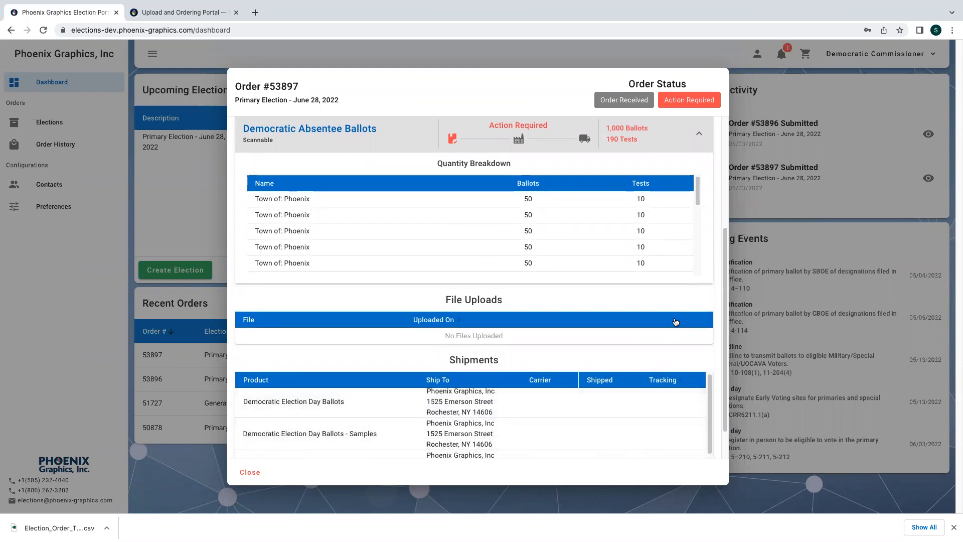
{"action": "scroll", "coordinate": [675, 321], "scroll_direction": "up", "scroll_amount": 4}
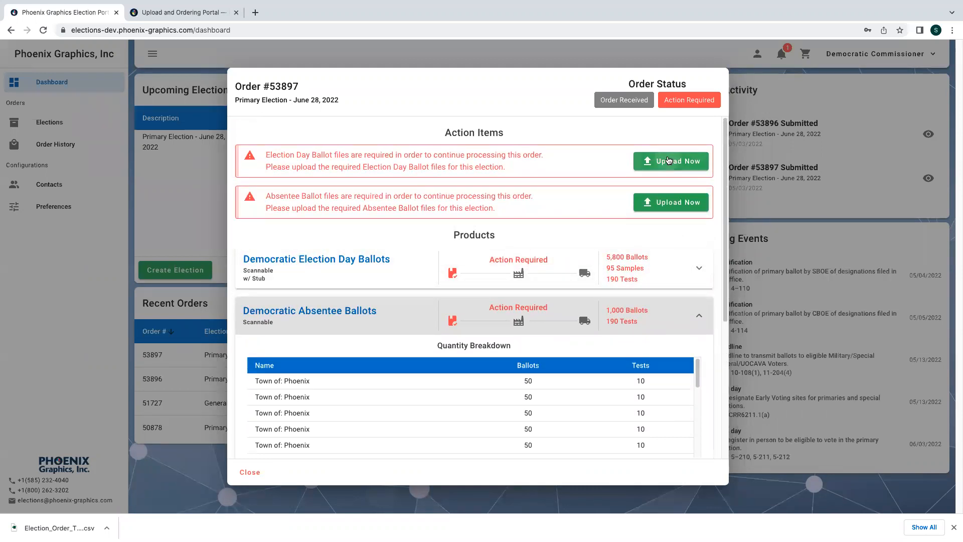
- Upload 1001.pdf as the Election Day ballot file for order #53897
{"action": "left_click", "coordinate": [668, 160]}
{"action": "left_click", "coordinate": [497, 271]}
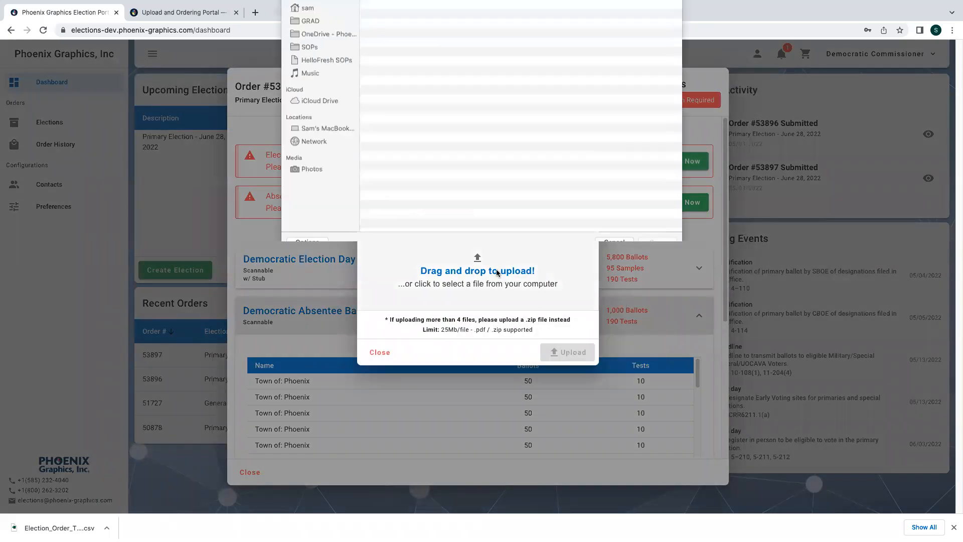
{"action": "left_click", "coordinate": [508, 71]}
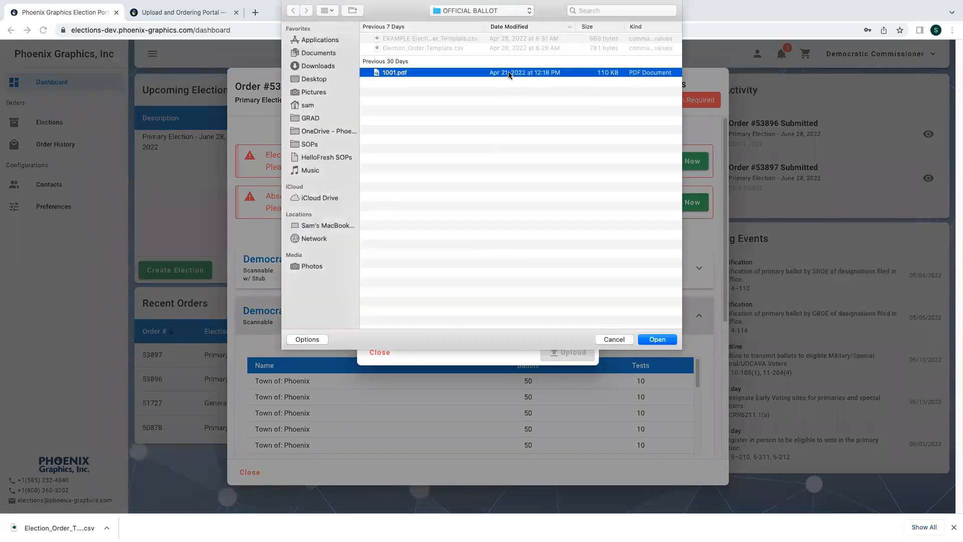
{"action": "left_click", "coordinate": [655, 337]}
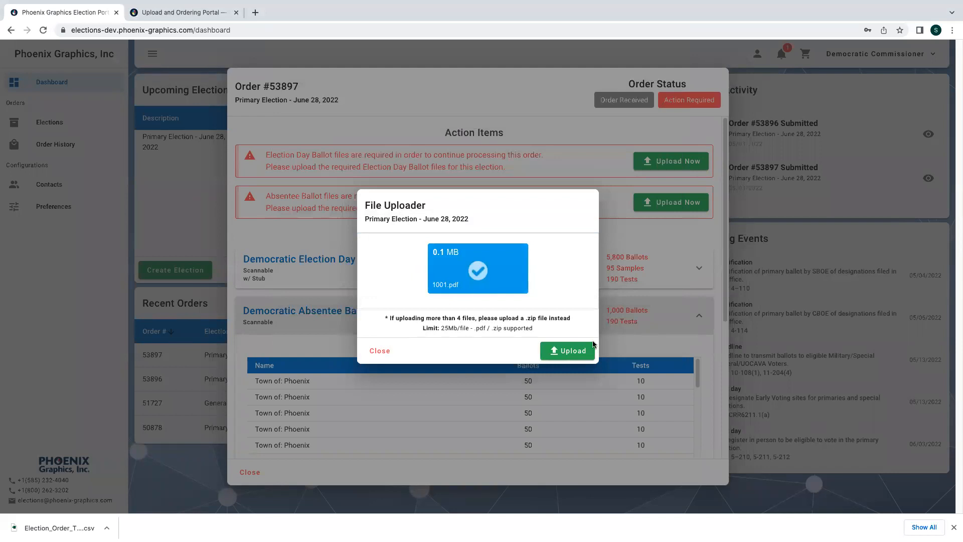
{"action": "left_click", "coordinate": [570, 354]}
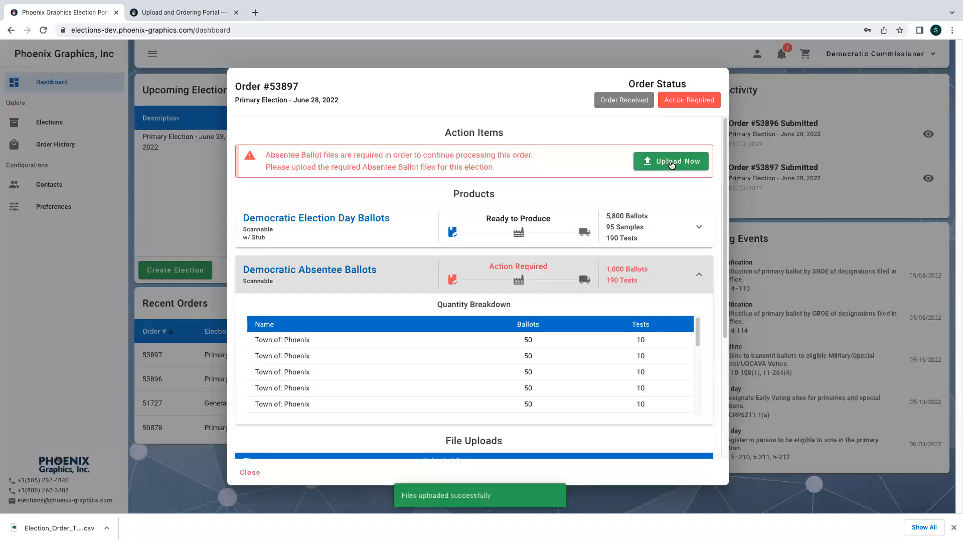
- Upload 1001.pdf as the required Absentee ballot file for order #53897
{"action": "left_click", "coordinate": [672, 164]}
{"action": "left_click", "coordinate": [486, 268]}
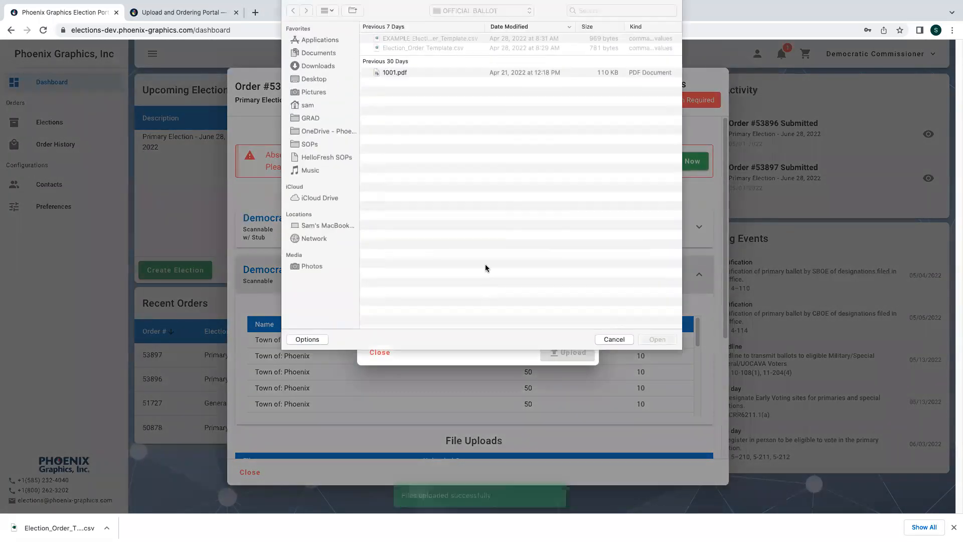
{"action": "left_click", "coordinate": [459, 73]}
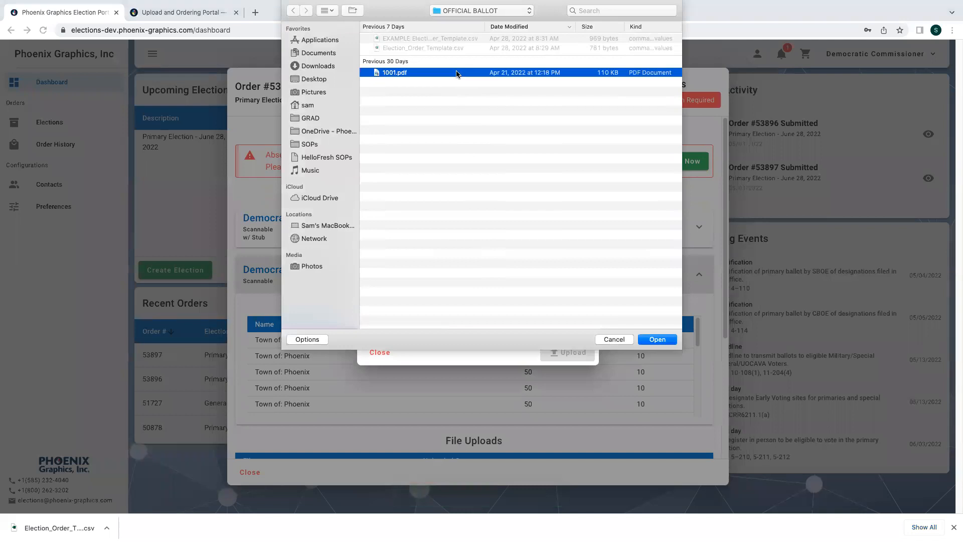
{"action": "left_click", "coordinate": [660, 340]}
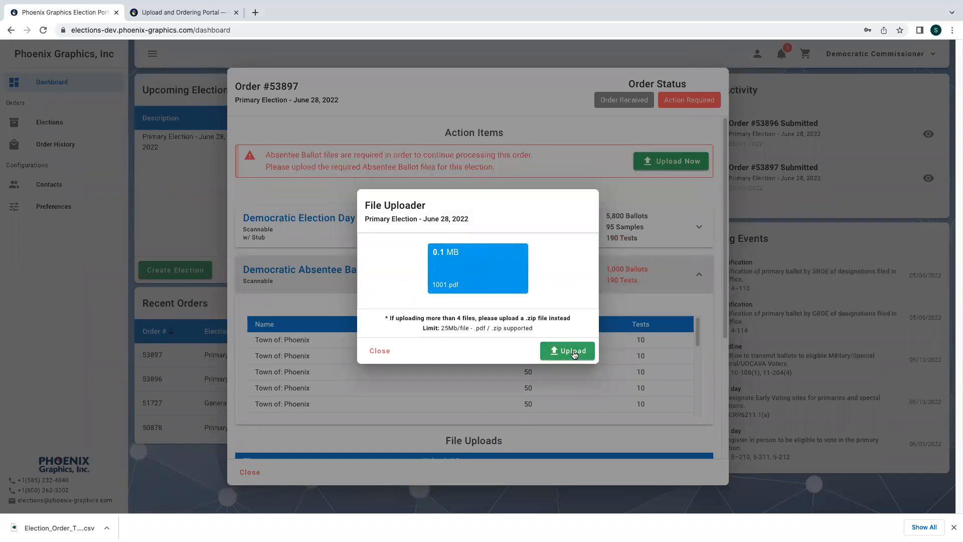
{"action": "left_click", "coordinate": [573, 351]}
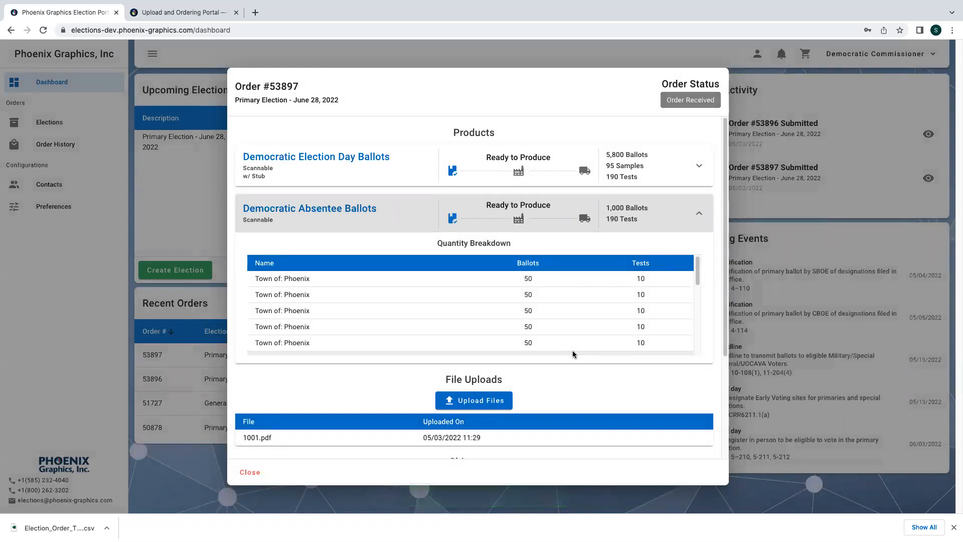
- Collapse the Absentee Ballots breakdown, close order #53897, then reopen and close it to recheck
{"action": "left_click_drag", "start_coordinate": [573, 351], "coordinate": [567, 345]}
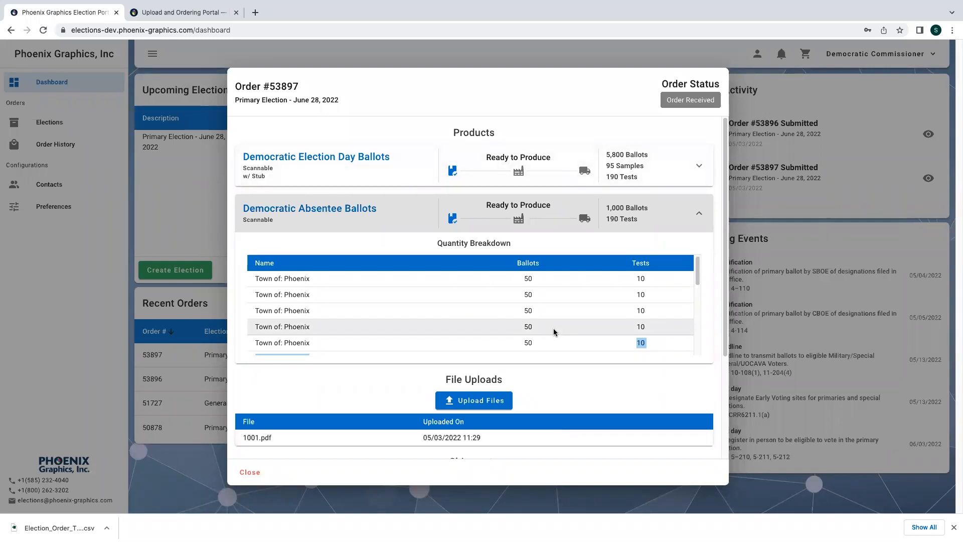
{"action": "scroll", "coordinate": [641, 285], "scroll_direction": "up", "scroll_amount": 1}
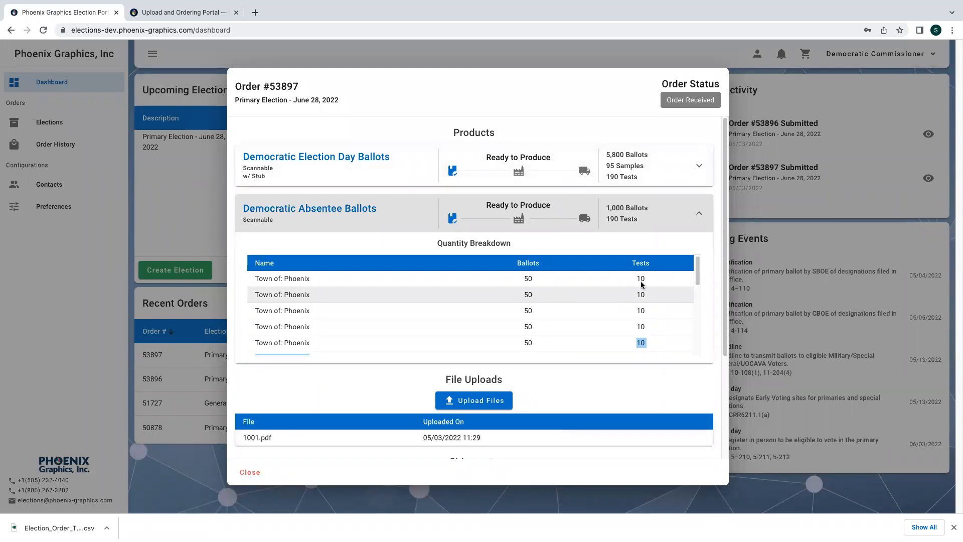
{"action": "left_click", "coordinate": [702, 214]}
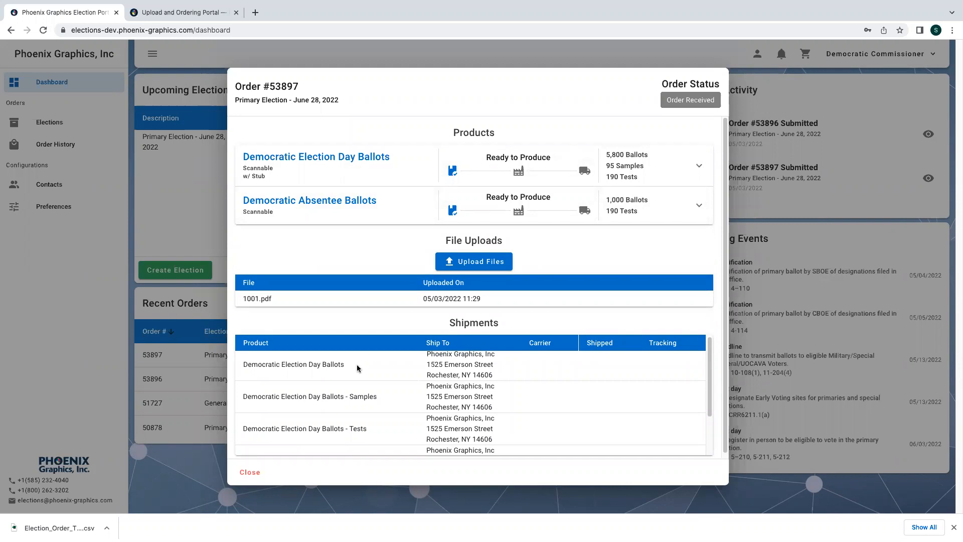
{"action": "left_click", "coordinate": [249, 472]}
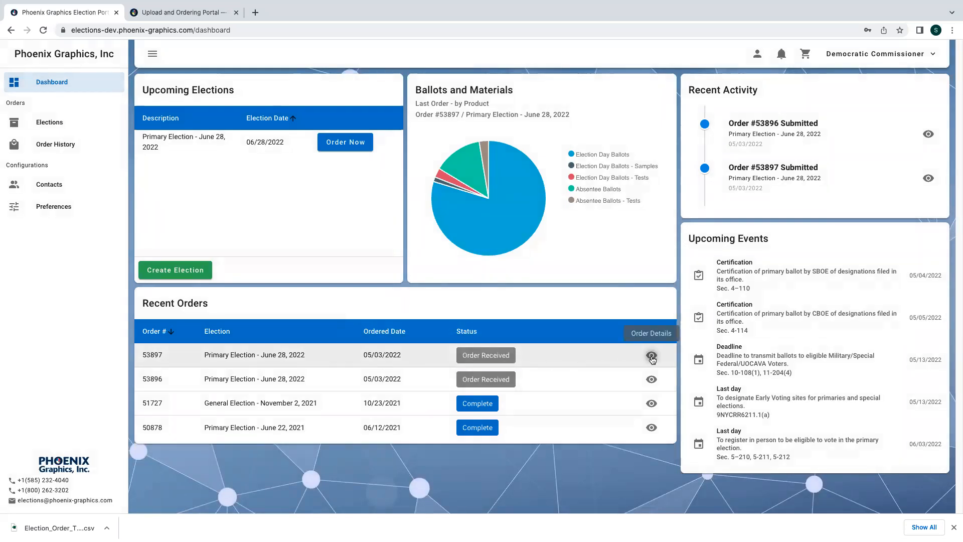
{"action": "left_click", "coordinate": [651, 357]}
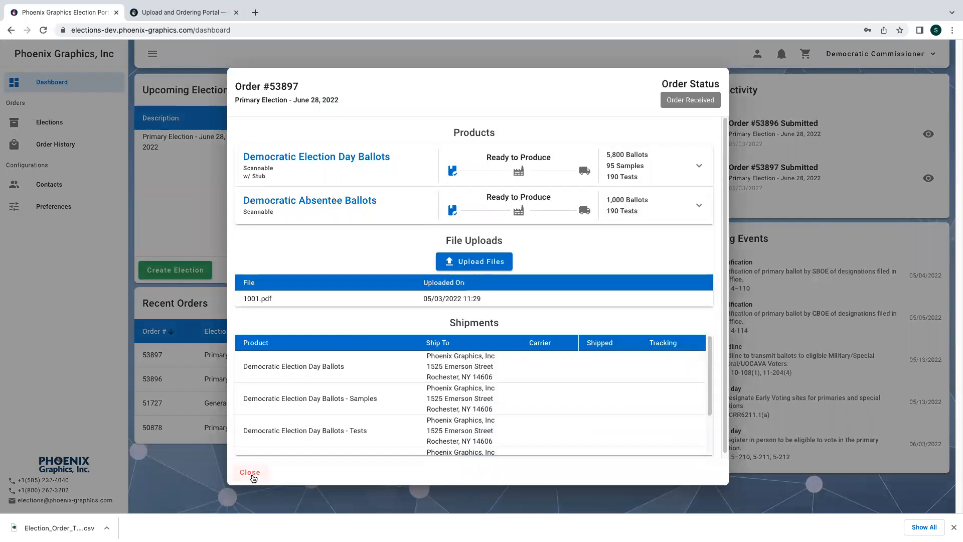
{"action": "left_click", "coordinate": [250, 472]}
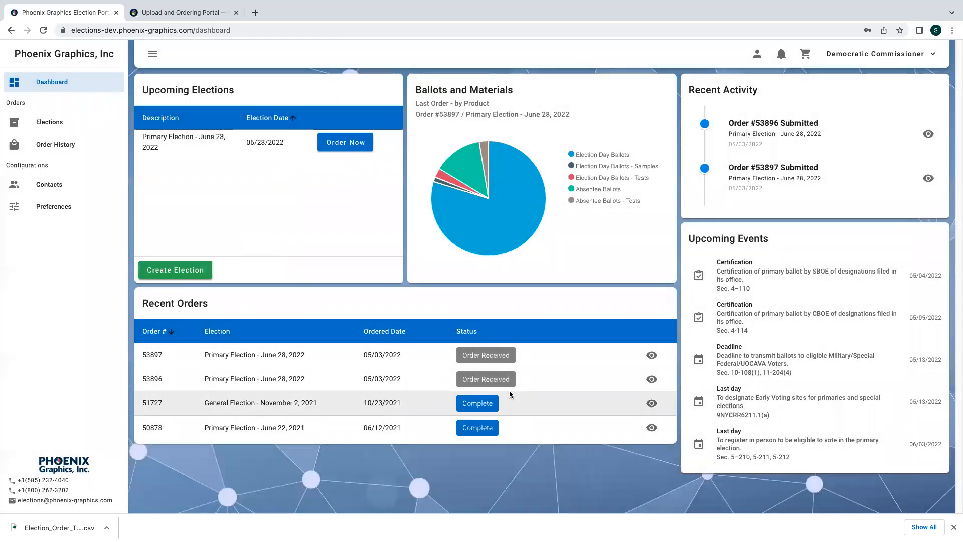
- View order #53896's details with Republican ballots Ready to Produce, then close them
{"action": "left_click", "coordinate": [652, 380]}
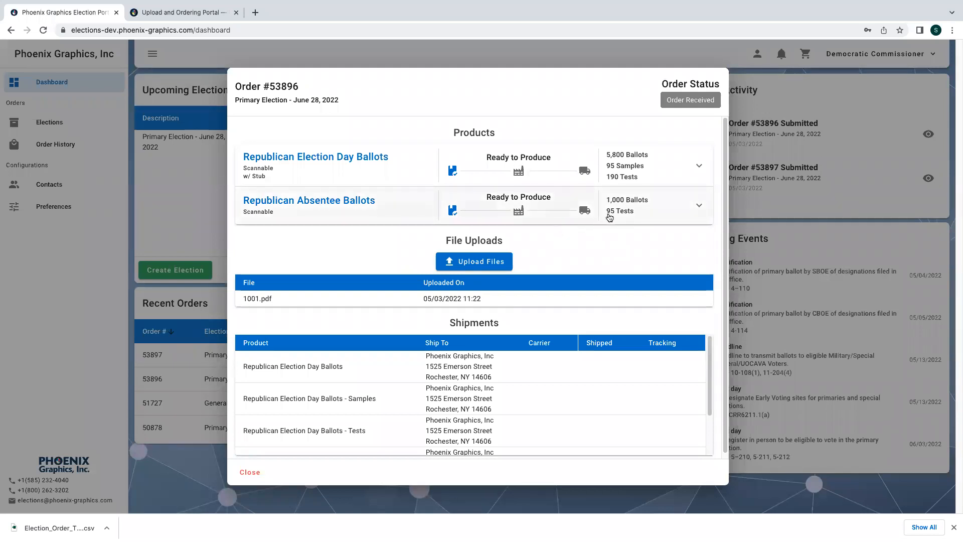
{"action": "left_click", "coordinate": [267, 469]}
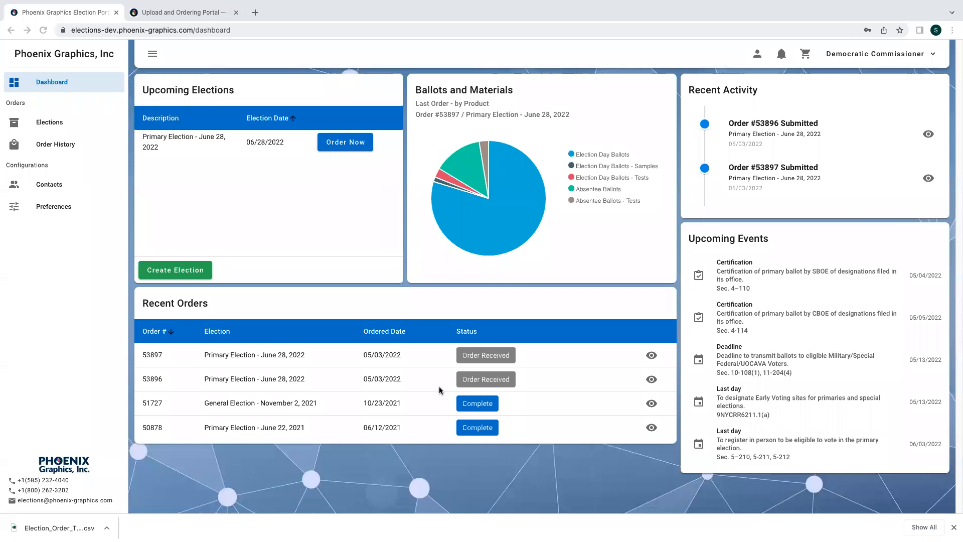
- Start a new Primary Election order with Election Day Ballots w/ Stub selected
{"action": "left_click", "coordinate": [344, 144]}
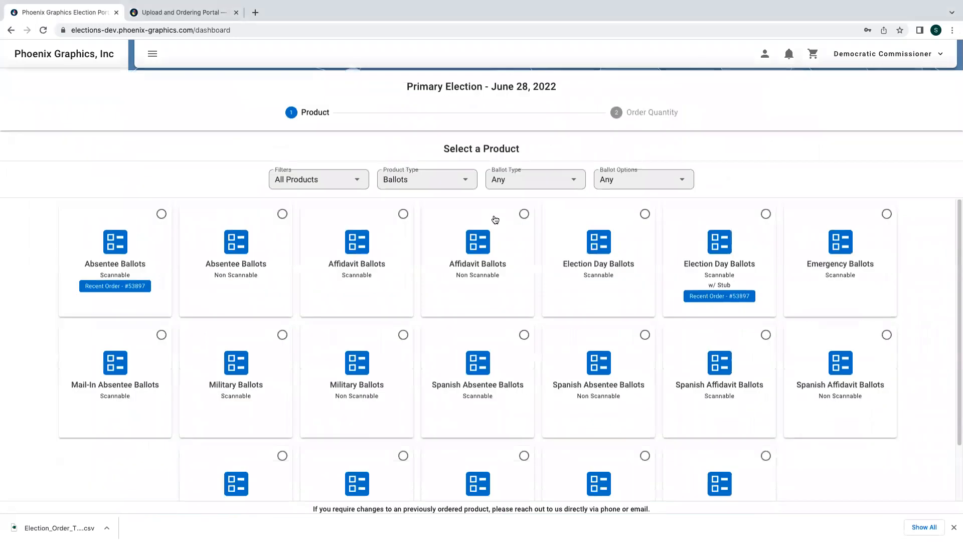
{"action": "left_click", "coordinate": [730, 249]}
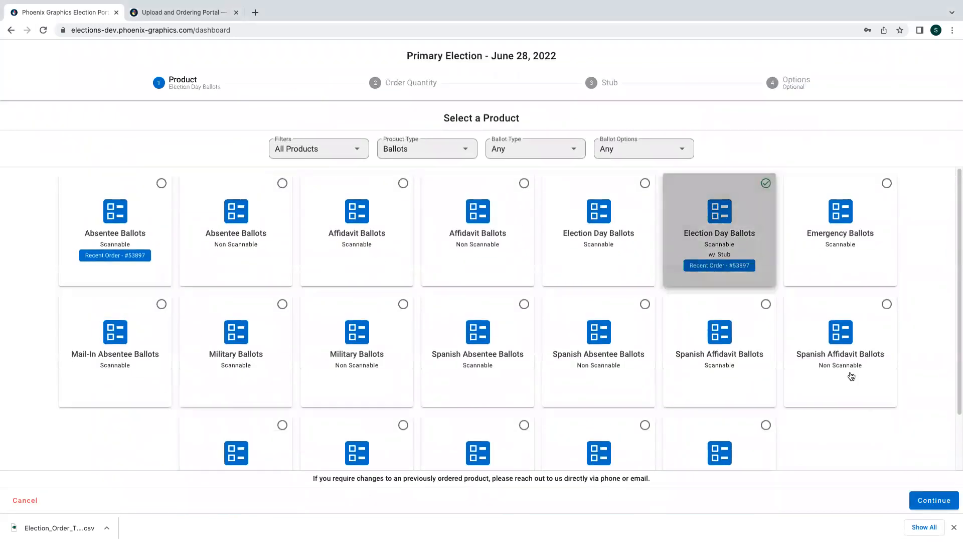
{"action": "left_click", "coordinate": [943, 499]}
- Preview Working Families district quantities, select ED 1's Test Ballots value, then cancel the order
{"action": "left_click", "coordinate": [447, 126]}
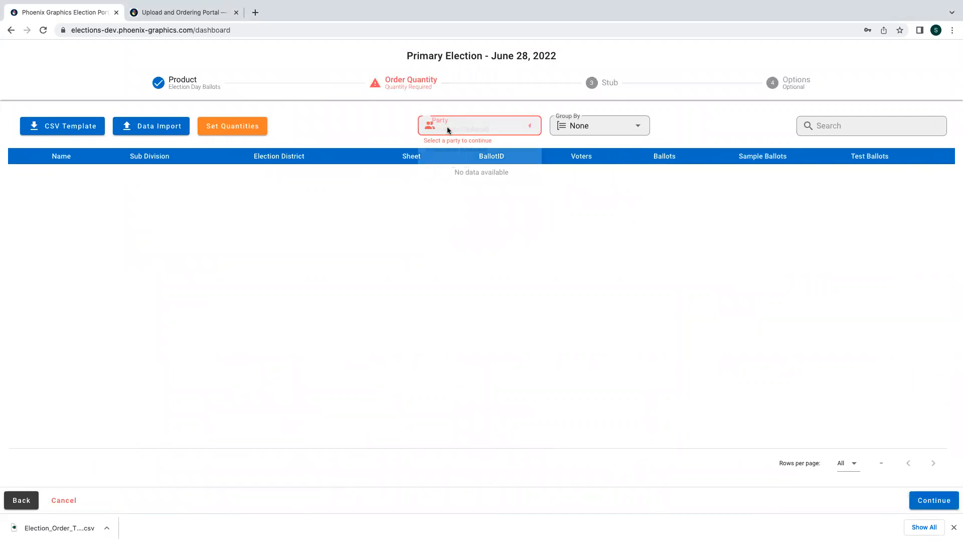
{"action": "left_click", "coordinate": [450, 169]}
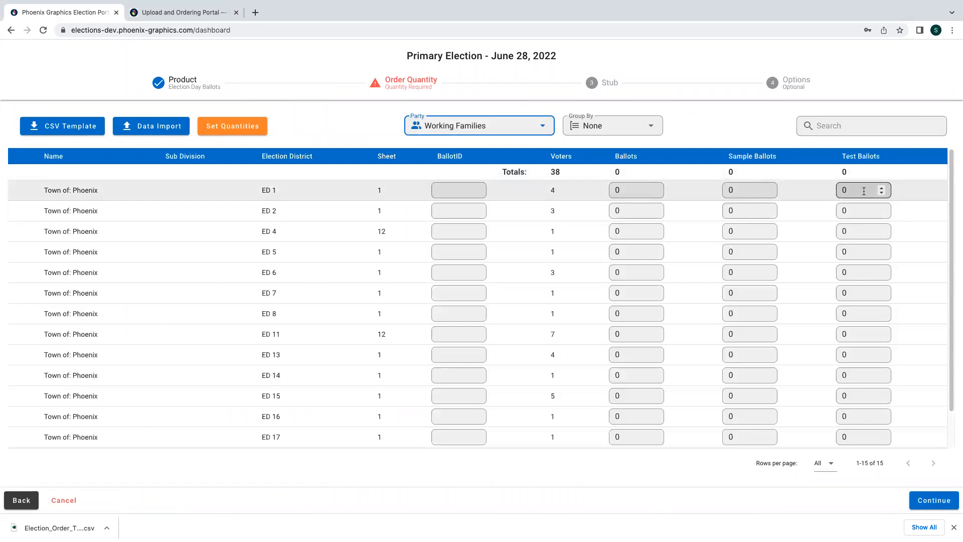
{"action": "left_click_drag", "start_coordinate": [863, 191], "coordinate": [837, 187]}
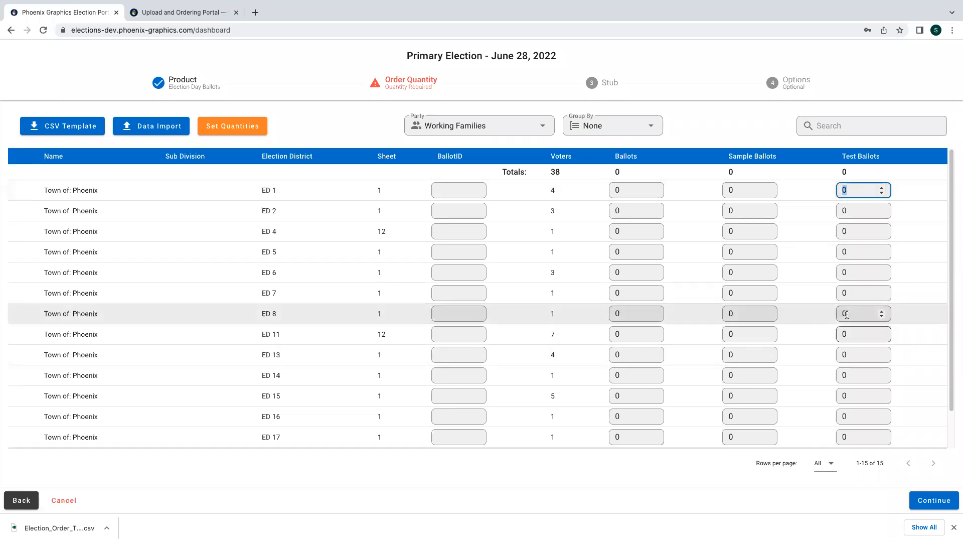
{"action": "left_click", "coordinate": [55, 506]}
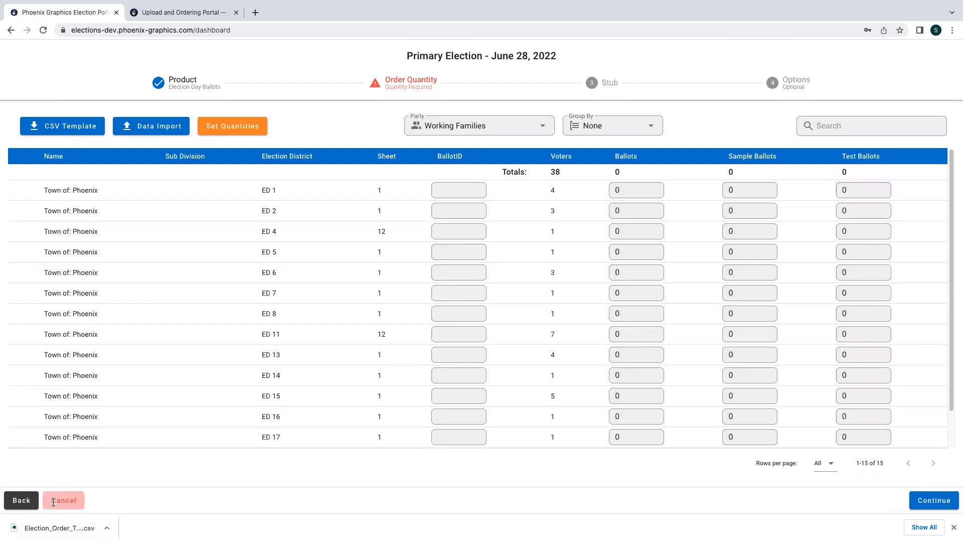
{"action": "left_click", "coordinate": [364, 145]}
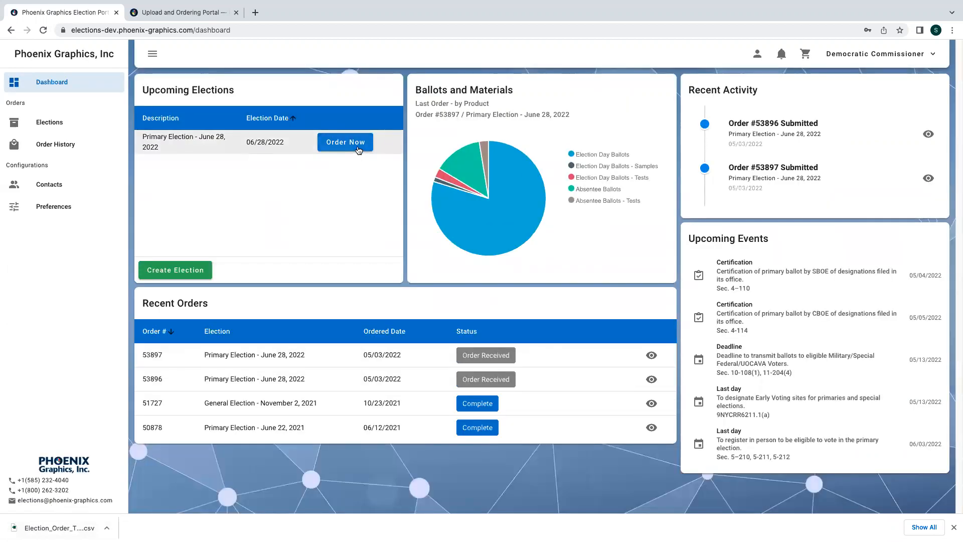
{"action": "scroll", "coordinate": [526, 295], "scroll_direction": "down", "scroll_amount": 1}
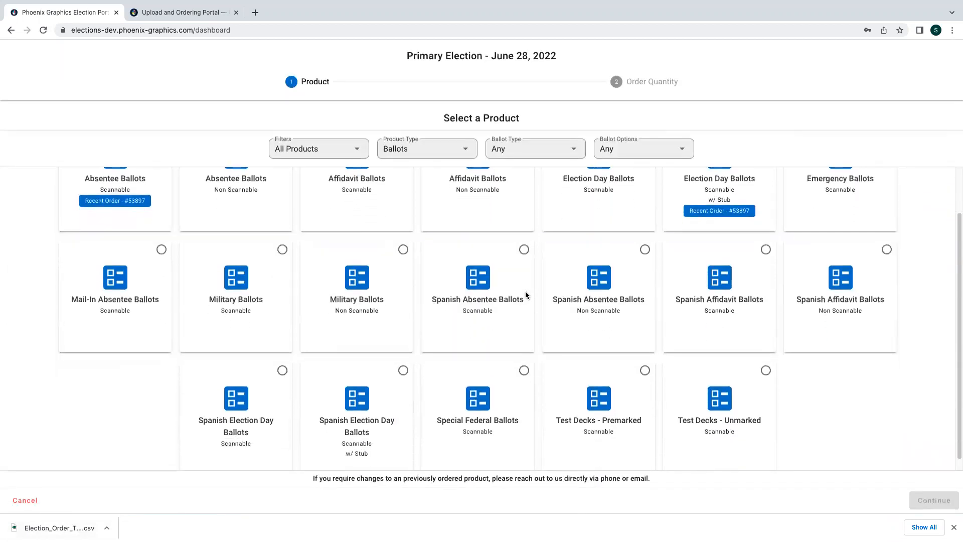
{"action": "scroll", "coordinate": [596, 371], "scroll_direction": "down", "scroll_amount": 1}
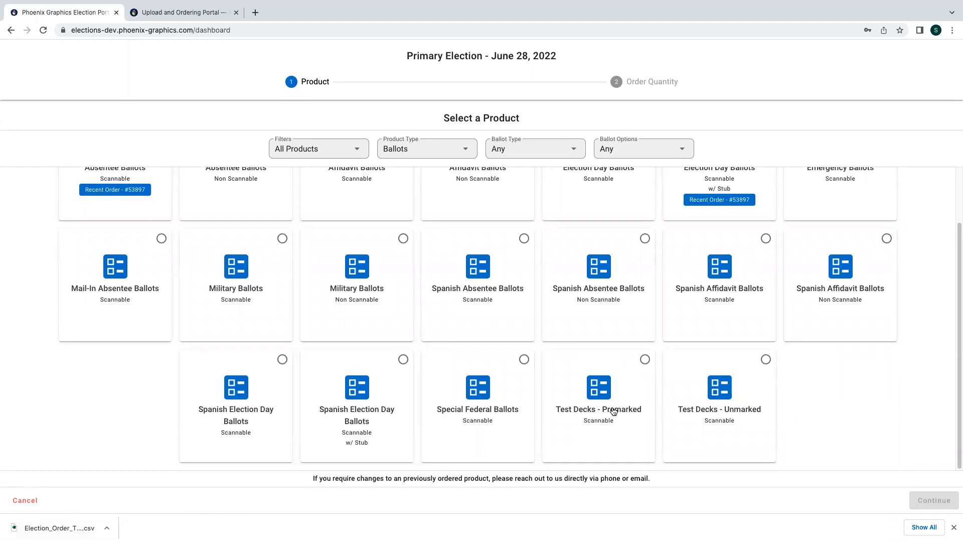
{"action": "scroll", "coordinate": [614, 411], "scroll_direction": "up", "scroll_amount": 2}
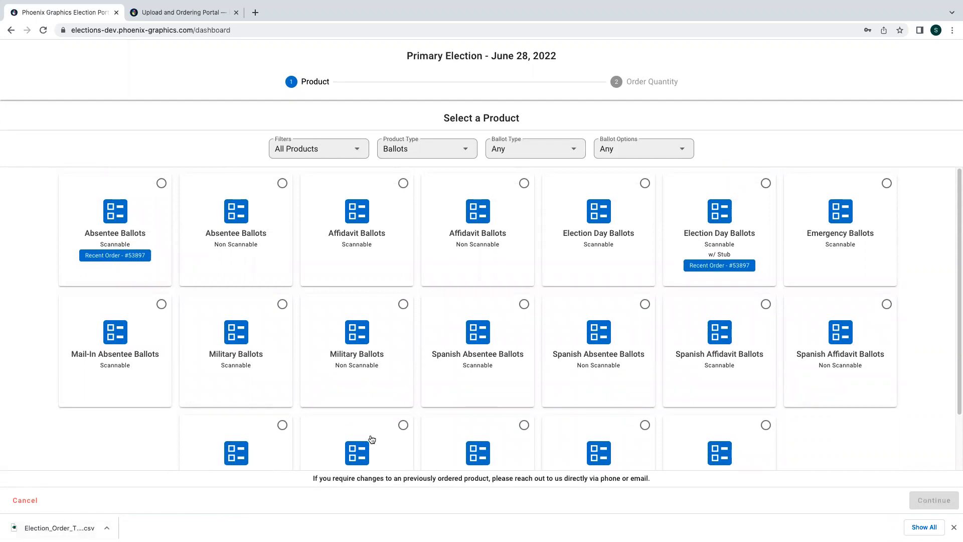
{"action": "left_click", "coordinate": [27, 501]}
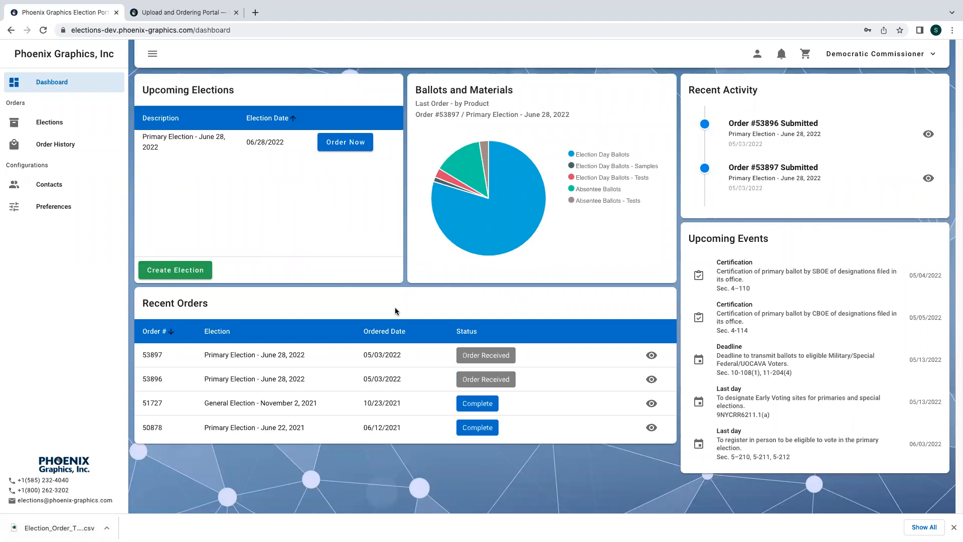
- Switch to the Phoenix Graphics website and scroll to the How to use portal guides
{"action": "left_click", "coordinate": [157, 16]}
{"action": "scroll", "coordinate": [380, 171], "scroll_direction": "up", "scroll_amount": 2}
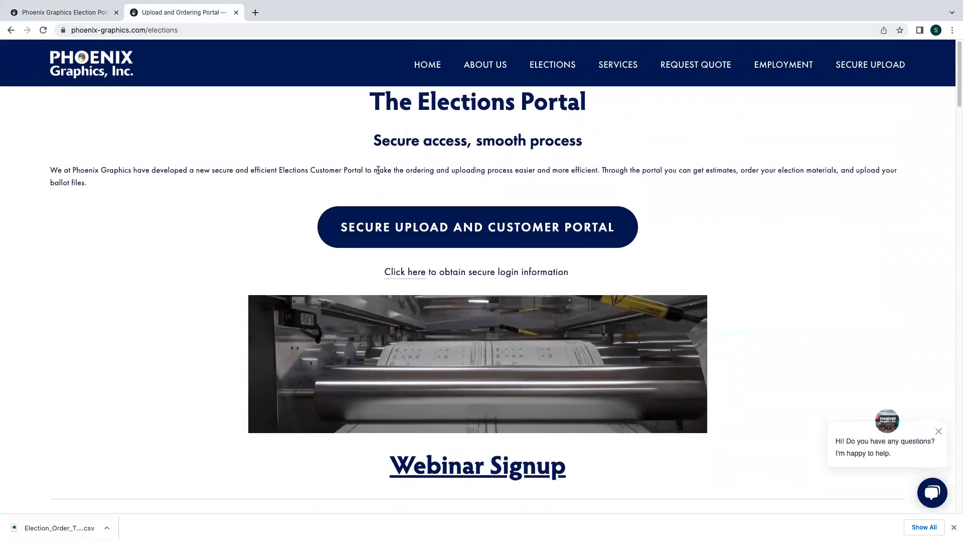
{"action": "scroll", "coordinate": [378, 171], "scroll_direction": "down", "scroll_amount": 10}
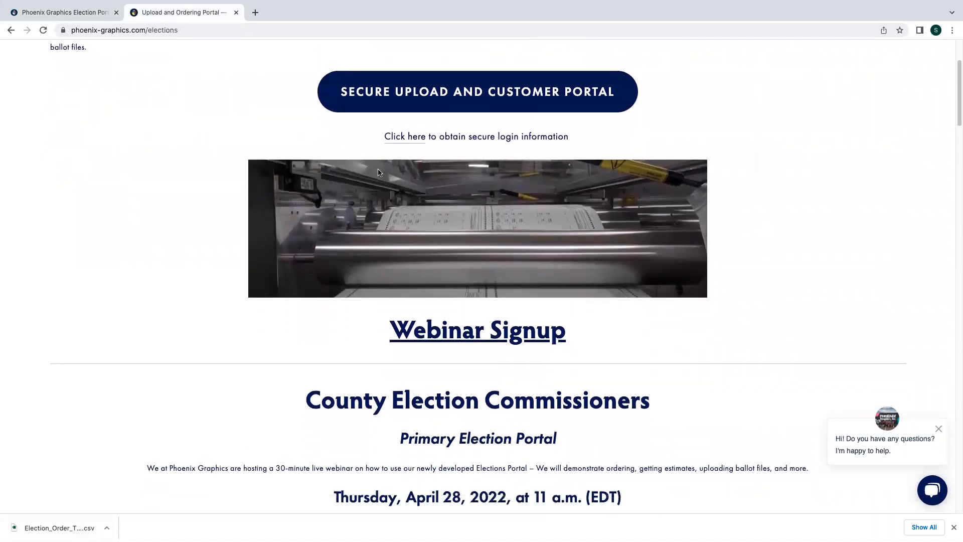
{"action": "scroll", "coordinate": [378, 171], "scroll_direction": "down", "scroll_amount": 15}
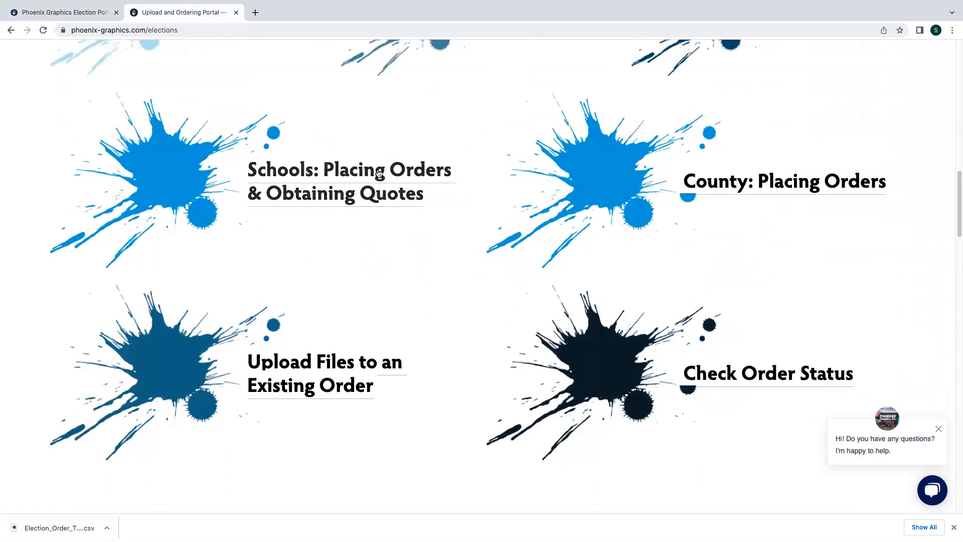